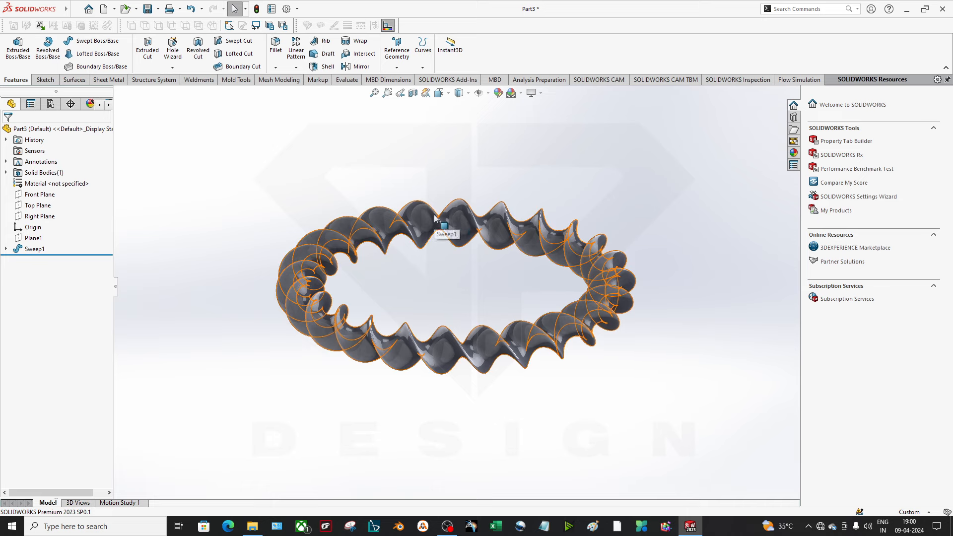
# Create a new part document and open a sketch on the Front Plane.
pyautogui.click(104, 8)
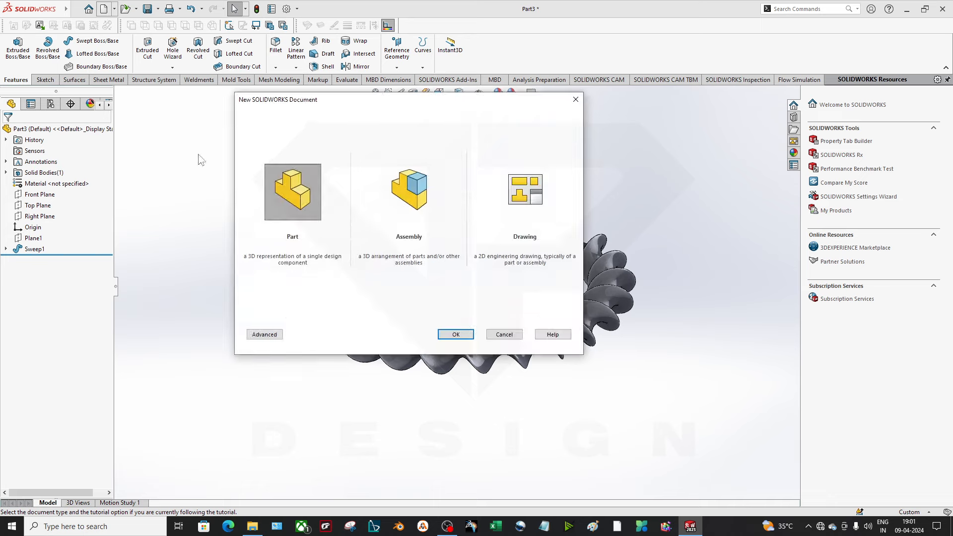
pyautogui.click(456, 334)
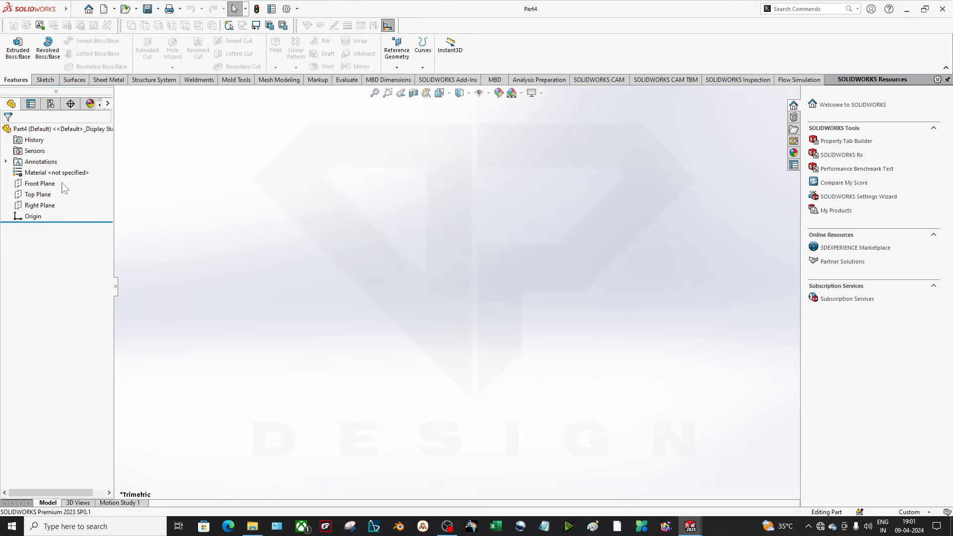
pyautogui.rightClick(37, 184)
pyautogui.click(50, 163)
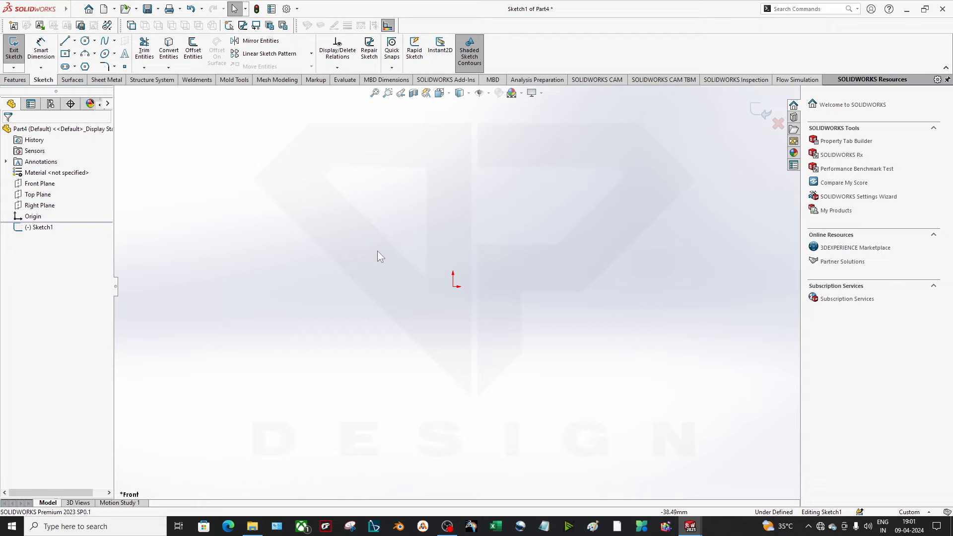
# Sketch an open zigzag path of five connected lines, three horizontal joined by two vertical, around the origin and exit the sketch.
pyautogui.click(65, 41)
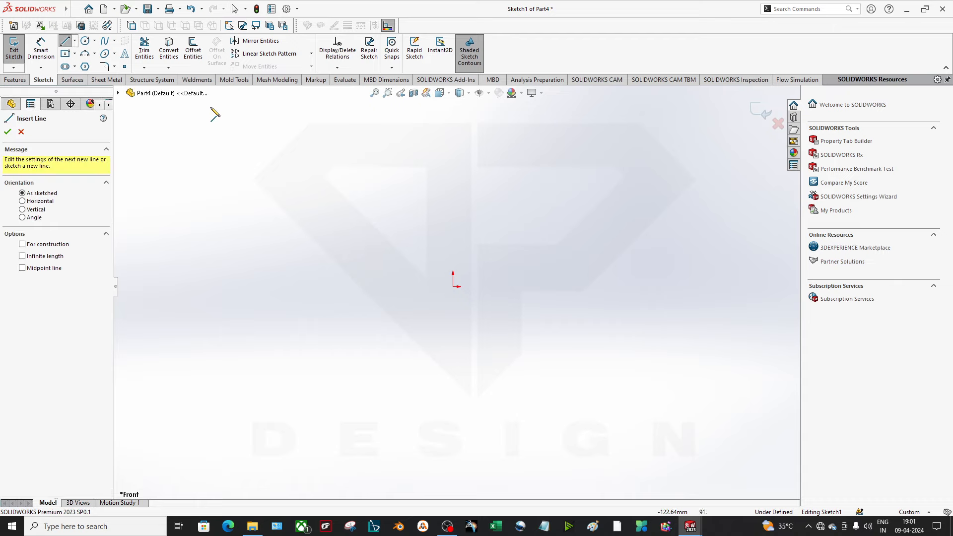
pyautogui.click(198, 137)
pyautogui.click(682, 137)
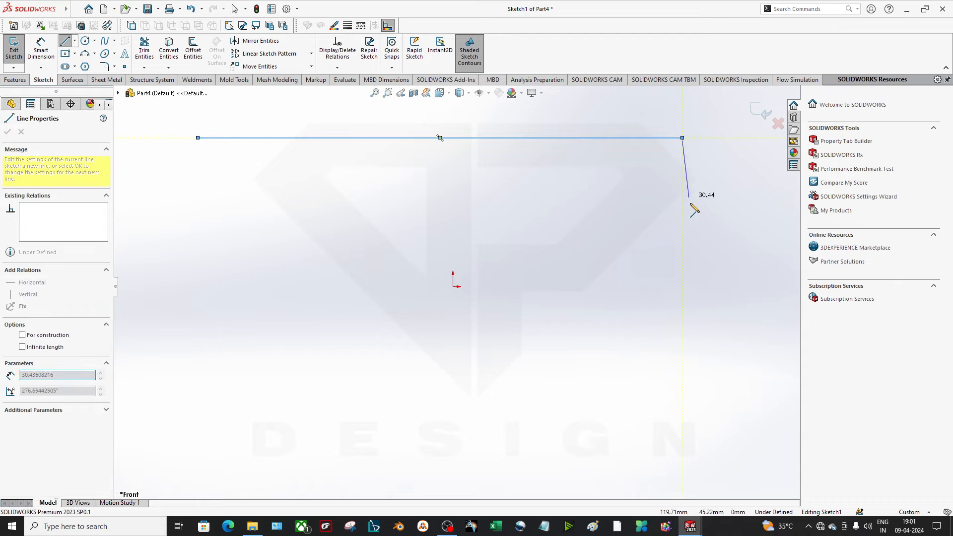
pyautogui.click(682, 269)
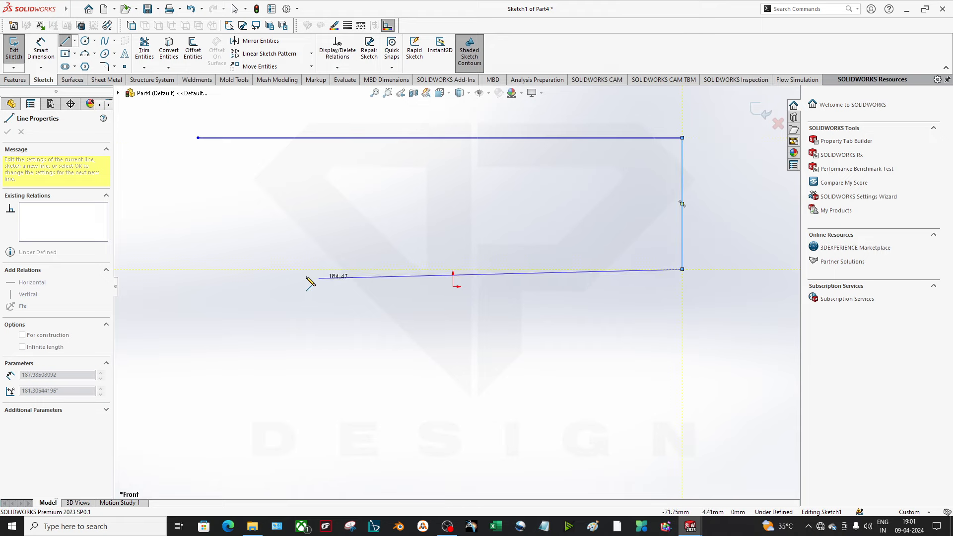
pyautogui.click(198, 269)
pyautogui.click(198, 409)
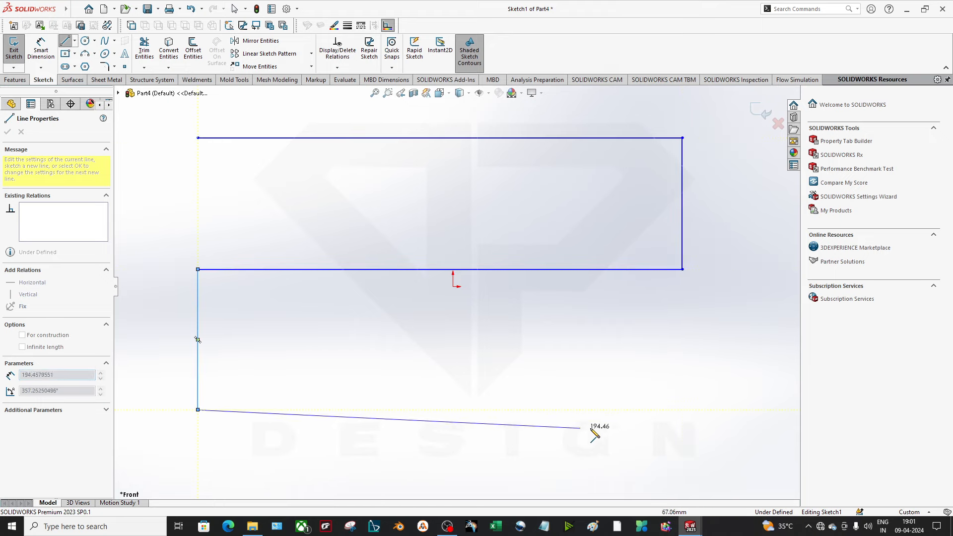
pyautogui.click(683, 410)
pyautogui.press('f')
pyautogui.press('Escape')
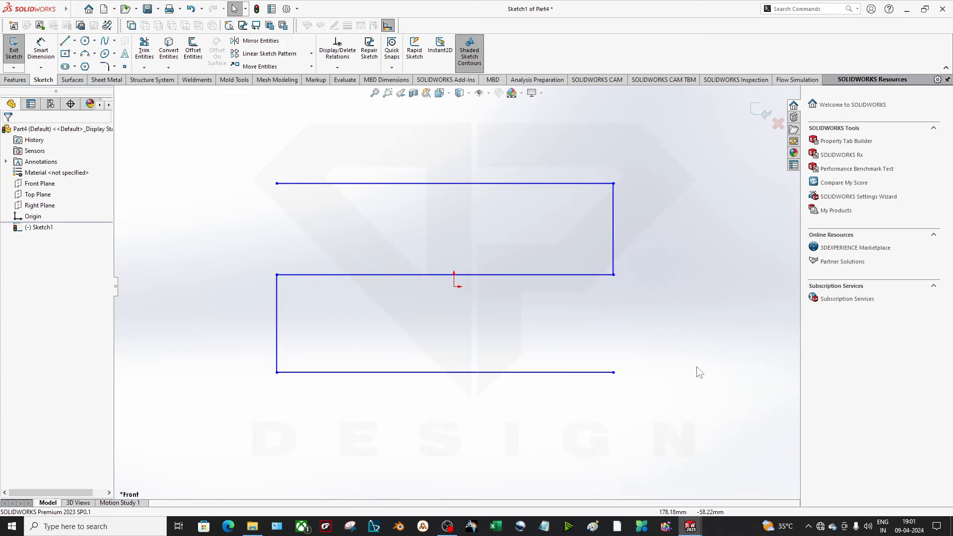
pyautogui.moveTo(415, 253); pyautogui.dragTo(341, 234, button='middle')
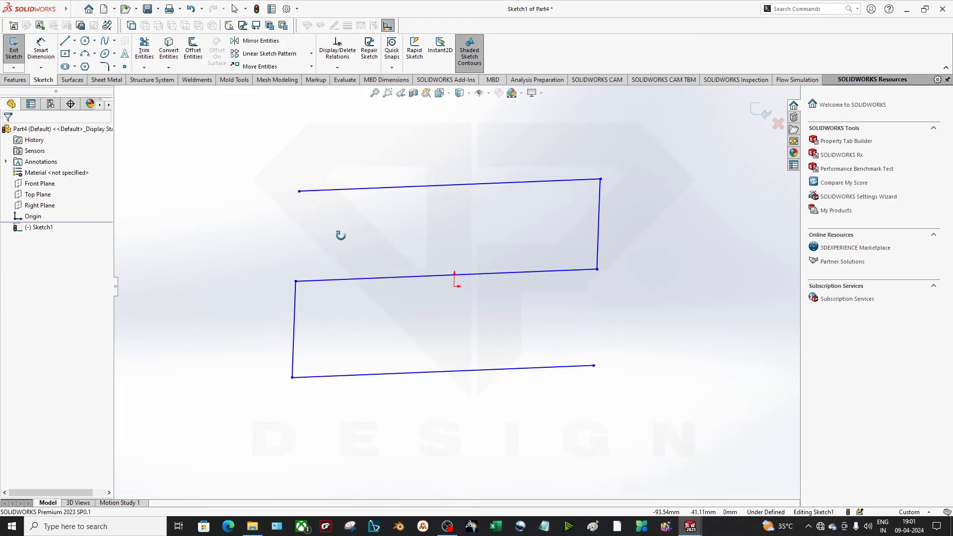
pyautogui.click(759, 111)
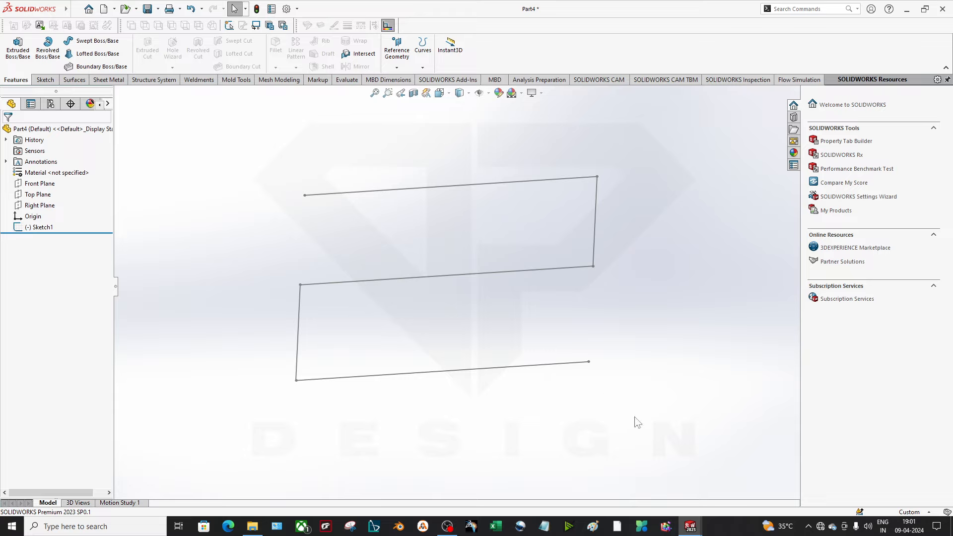
# Create a reference plane perpendicular to the path's upper horizontal line, coincident with its free endpoint.
pyautogui.click(400, 67)
pyautogui.click(405, 79)
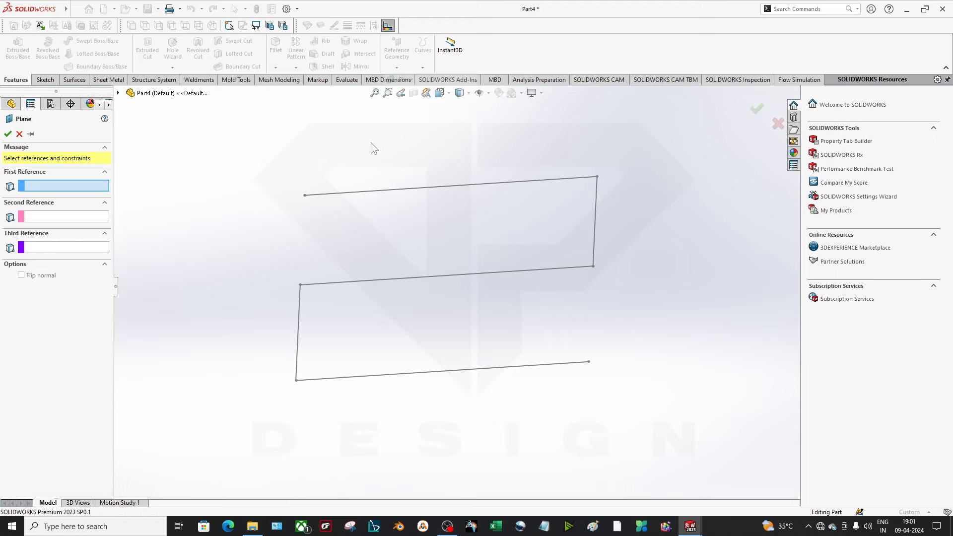
pyautogui.click(339, 193)
pyautogui.click(305, 196)
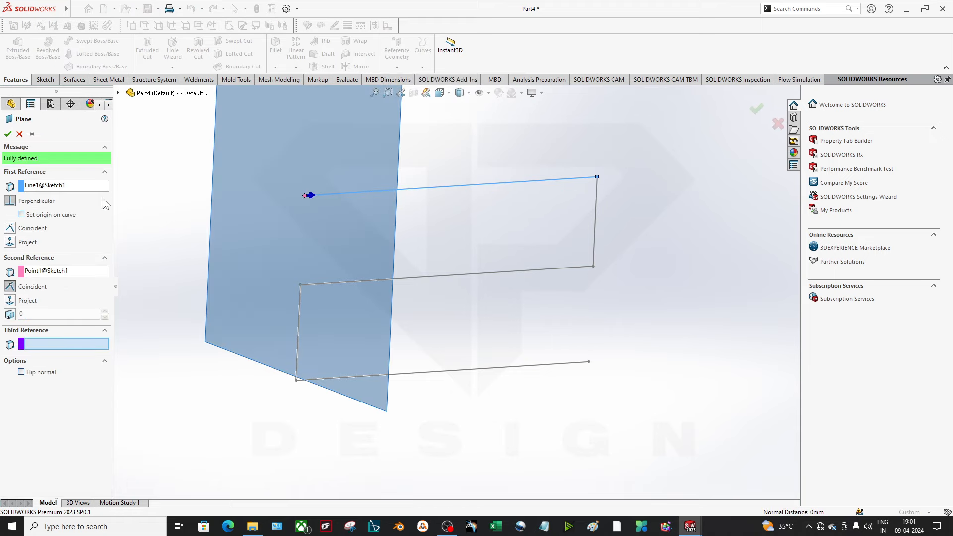
pyautogui.click(8, 135)
# On the new plane, sketch two concentric centre rectangles at the path's start point, about 13.4 x 8 mm and 18.9 x 10.5 mm, and exit the sketch.
pyautogui.moveTo(269, 177)
pyautogui.mouseDown(button='middle')
pyautogui.moveTo(417, 202)
pyautogui.moveTo(389, 208)
pyautogui.moveTo(428, 170)
pyautogui.moveTo(420, 219)
pyautogui.mouseUp(button='middle')
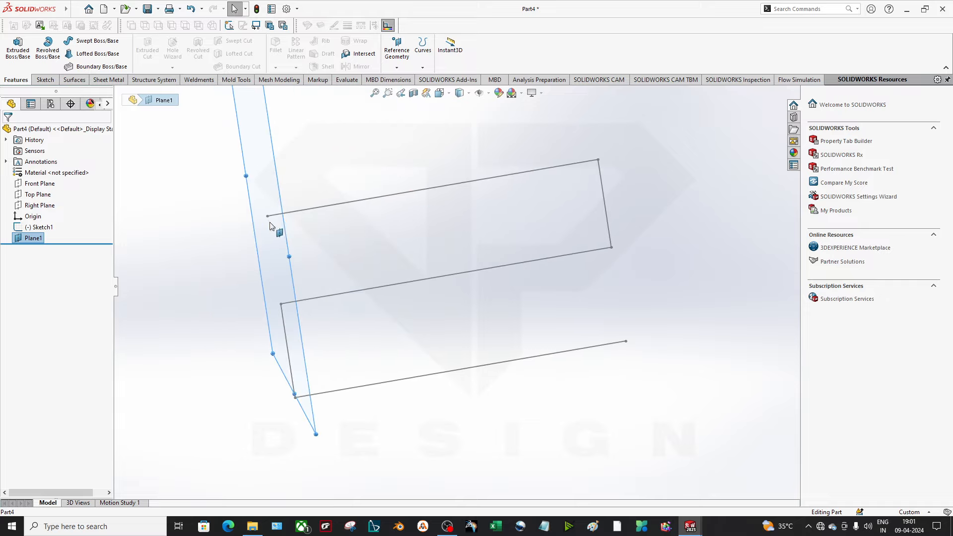
pyautogui.moveTo(267, 237); pyautogui.dragTo(596, 161, button='middle')
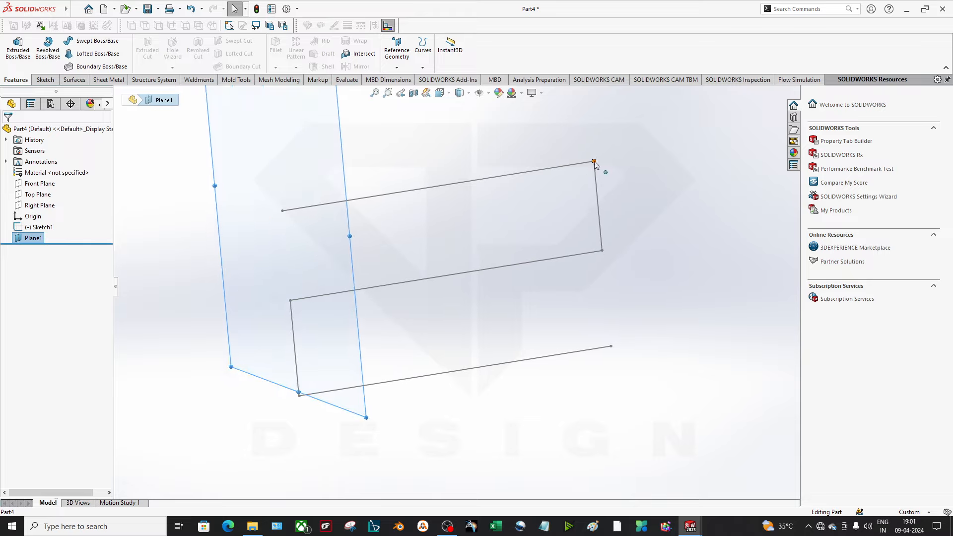
pyautogui.click(594, 162)
pyautogui.click(501, 194)
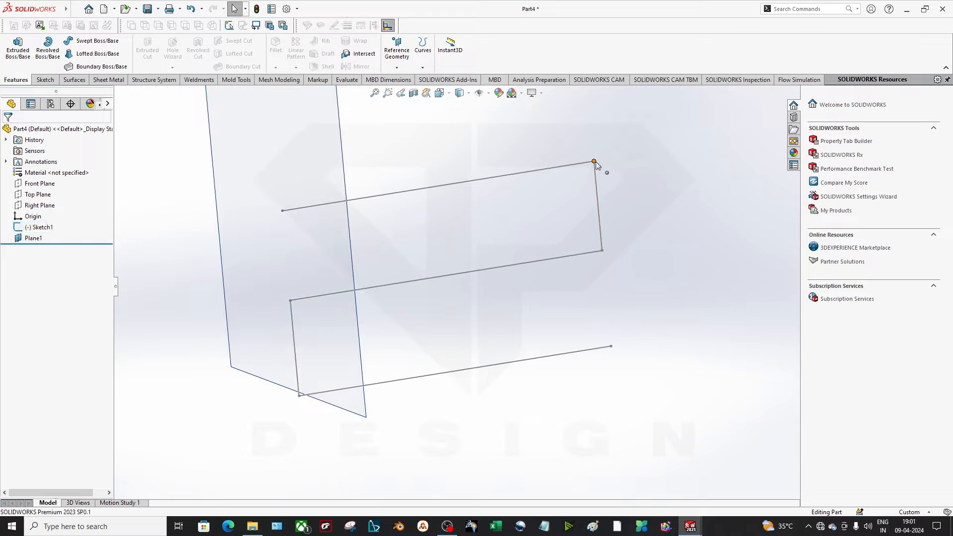
pyautogui.click(286, 169)
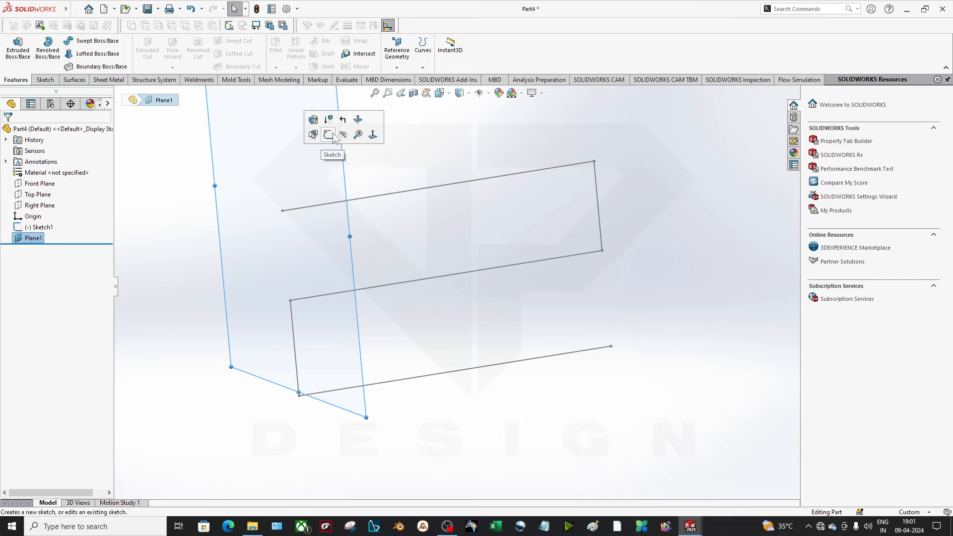
pyautogui.click(339, 134)
pyautogui.moveTo(526, 260)
pyautogui.mouseDown(button='middle')
pyautogui.moveTo(573, 253)
pyautogui.moveTo(596, 278)
pyautogui.moveTo(574, 276)
pyautogui.mouseUp(button='middle')
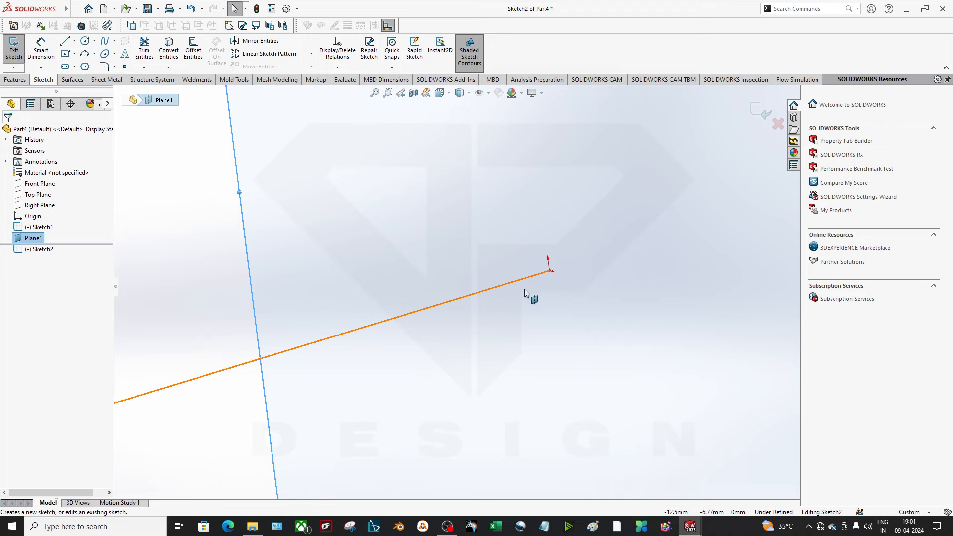
pyautogui.click(73, 52)
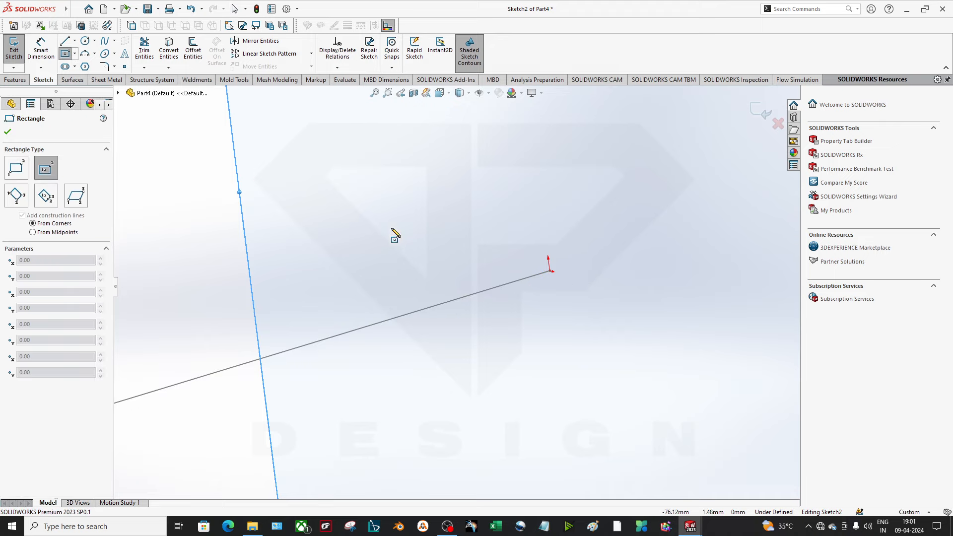
pyautogui.click(550, 271)
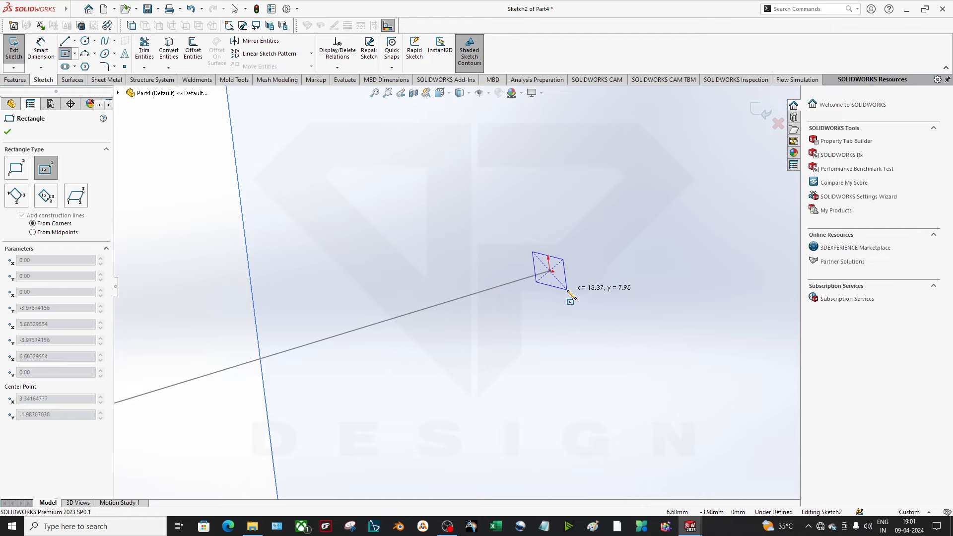
pyautogui.click(566, 289)
pyautogui.click(550, 271)
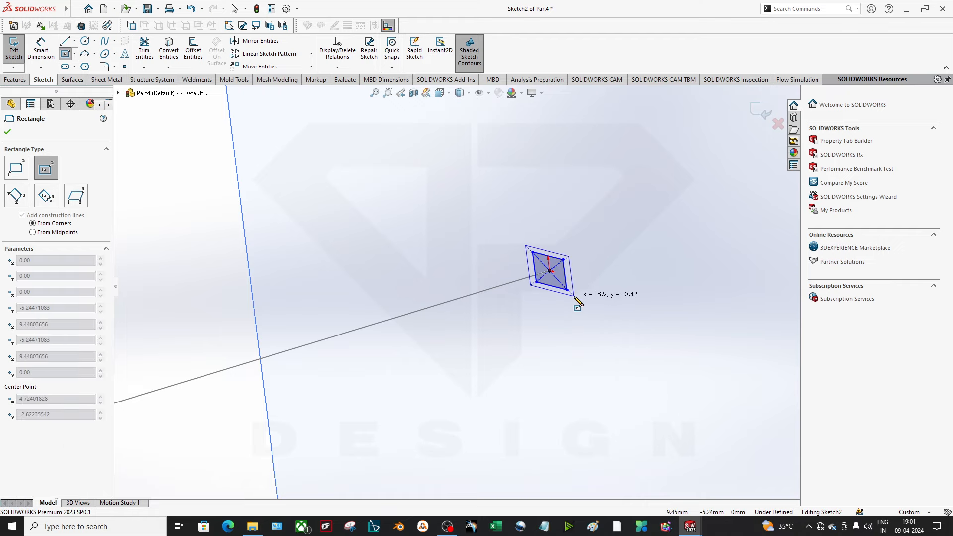
pyautogui.click(765, 110)
# Examine the zigzag path sketch and the double-rectangle profile from several angles.
pyautogui.moveTo(749, 174)
pyautogui.mouseDown(button='middle')
pyautogui.moveTo(553, 279)
pyautogui.moveTo(624, 283)
pyautogui.moveTo(546, 291)
pyautogui.moveTo(553, 358)
pyautogui.mouseUp(button='middle')
pyautogui.click(42, 227)
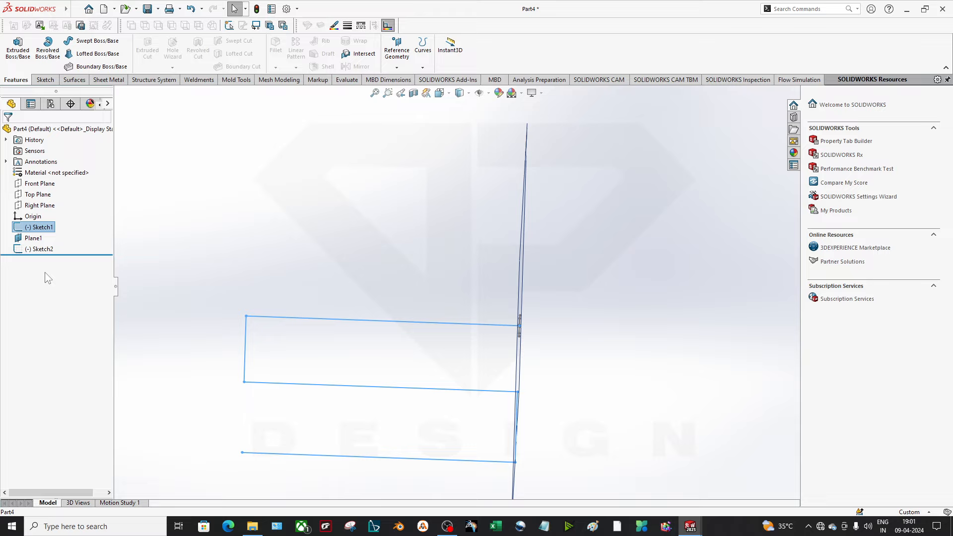
pyautogui.moveTo(600, 275)
pyautogui.mouseDown(button='middle')
pyautogui.moveTo(544, 262)
pyautogui.moveTo(583, 274)
pyautogui.mouseUp(button='middle')
pyautogui.scroll(3, 582, 274)
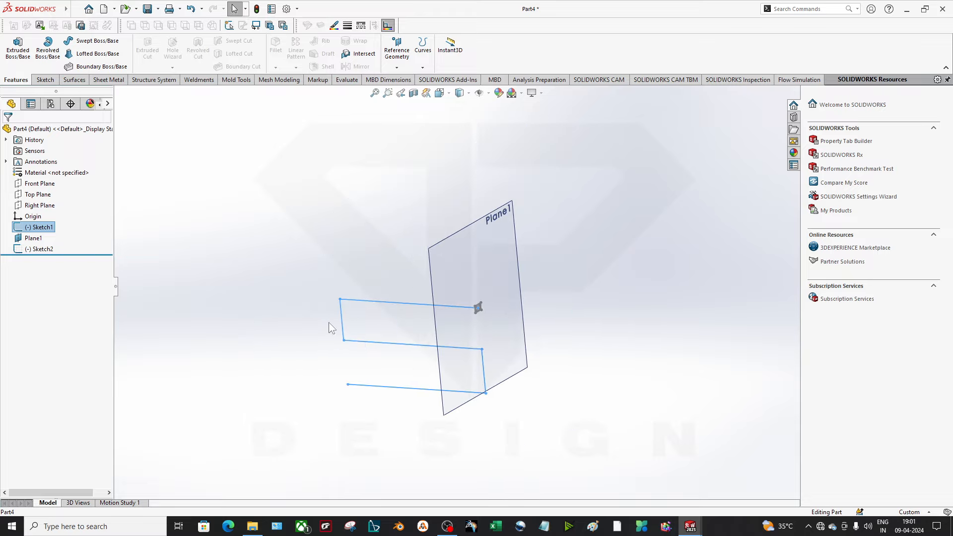
pyautogui.click(317, 287)
pyautogui.scroll(-3, 472, 286)
pyautogui.scroll(3, 379, 312)
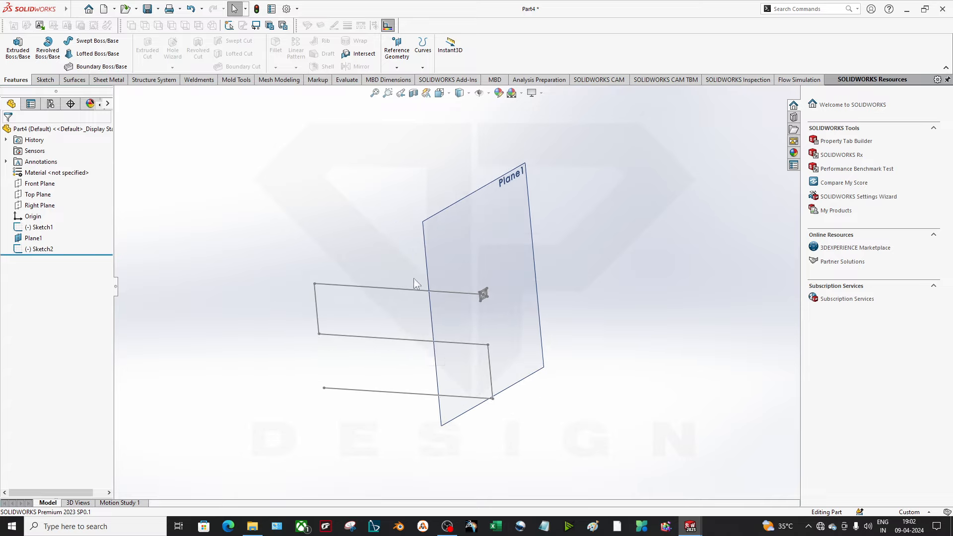
pyautogui.scroll(-3, 415, 284)
pyautogui.scroll(-3, 303, 377)
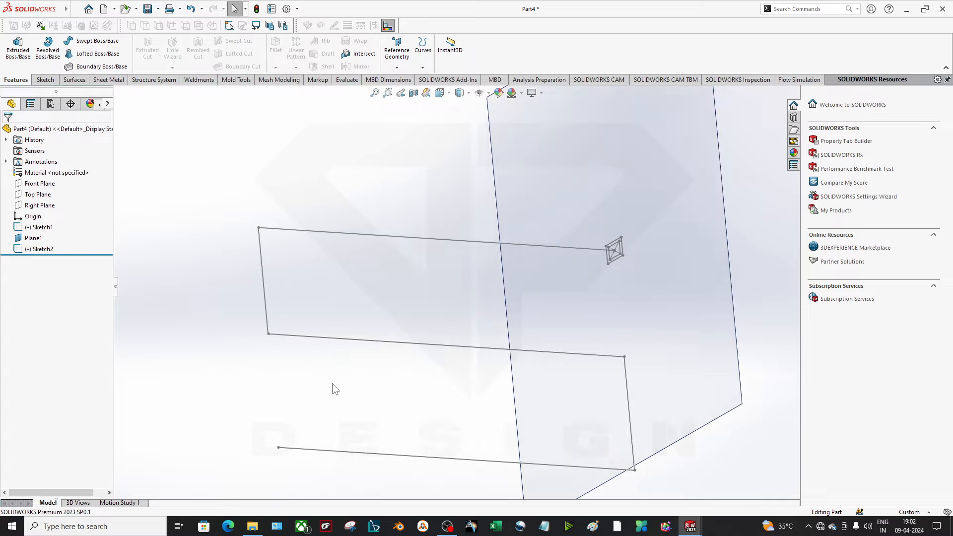
# Create a swept boss using the double-rectangle sketch as profile and the zigzag sketch as path.
pyautogui.click(95, 41)
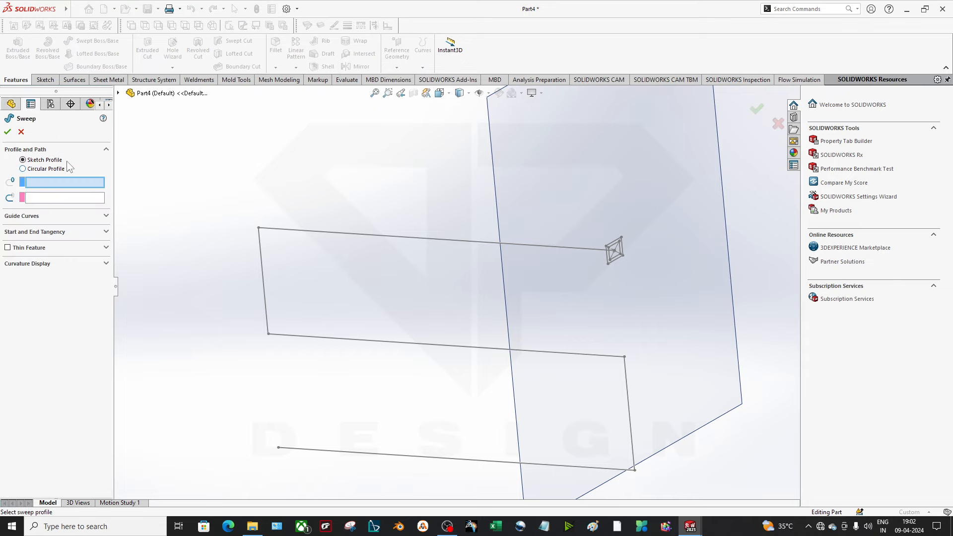
pyautogui.click(625, 252)
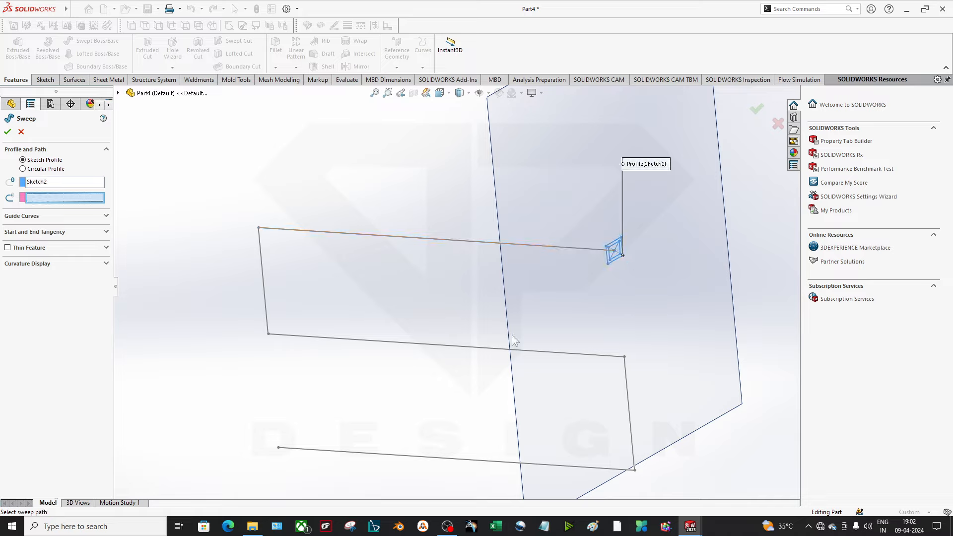
pyautogui.click(585, 249)
pyautogui.scroll(-2, 267, 287)
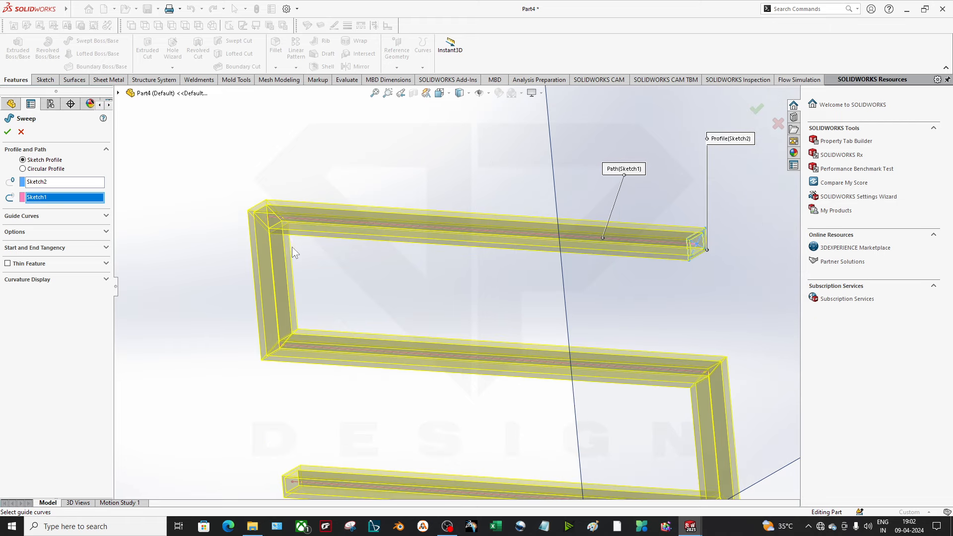
pyautogui.scroll(-4, 290, 315)
pyautogui.moveTo(337, 352); pyautogui.dragTo(474, 308, button='middle')
pyautogui.scroll(5, 381, 308)
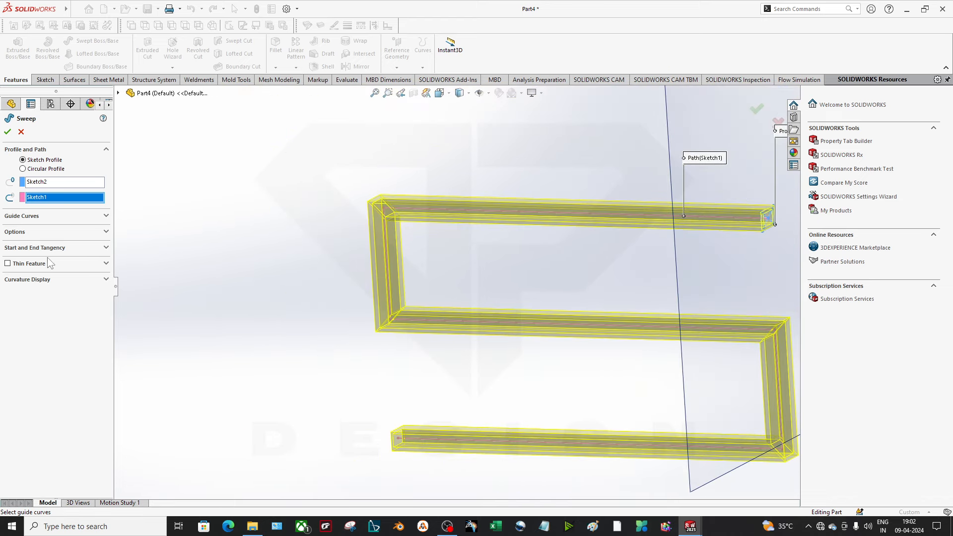
pyautogui.click(7, 131)
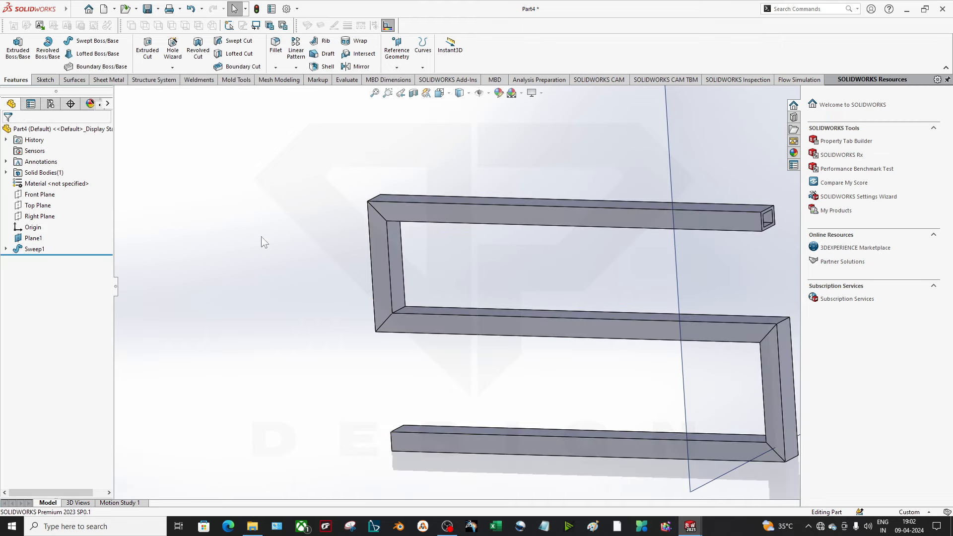
pyautogui.moveTo(262, 238); pyautogui.dragTo(522, 271, button='middle')
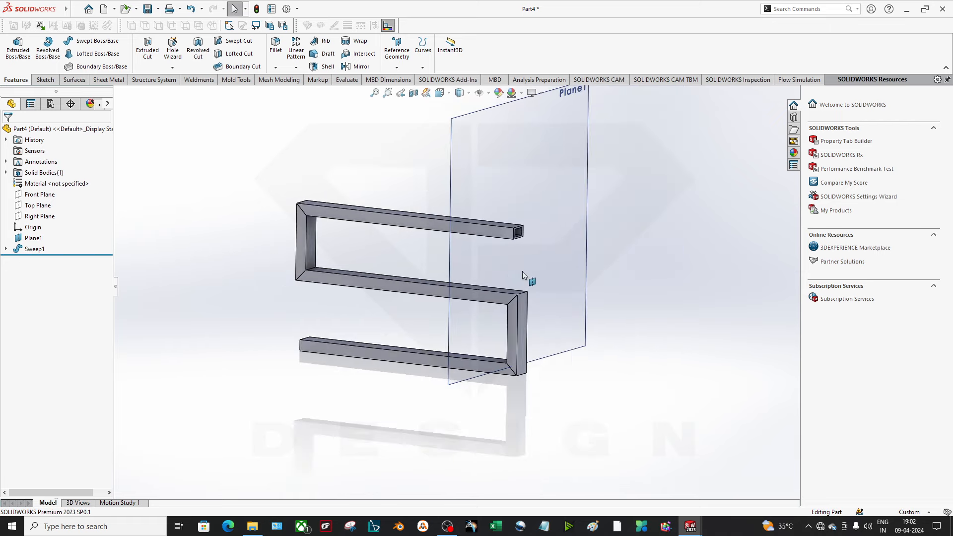
# Create another new part document and start a sketch on its Front Plane.
pyautogui.click(103, 8)
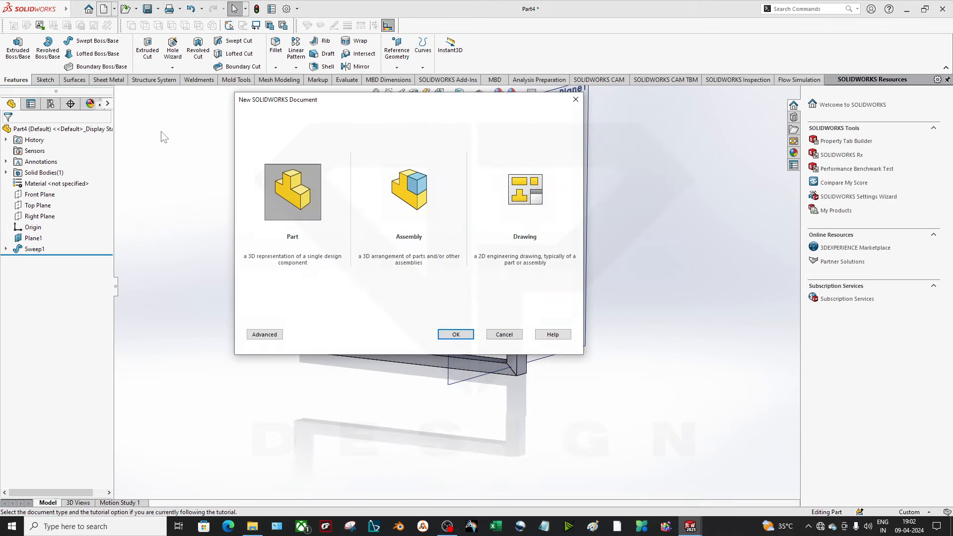
pyautogui.doubleClick(306, 210)
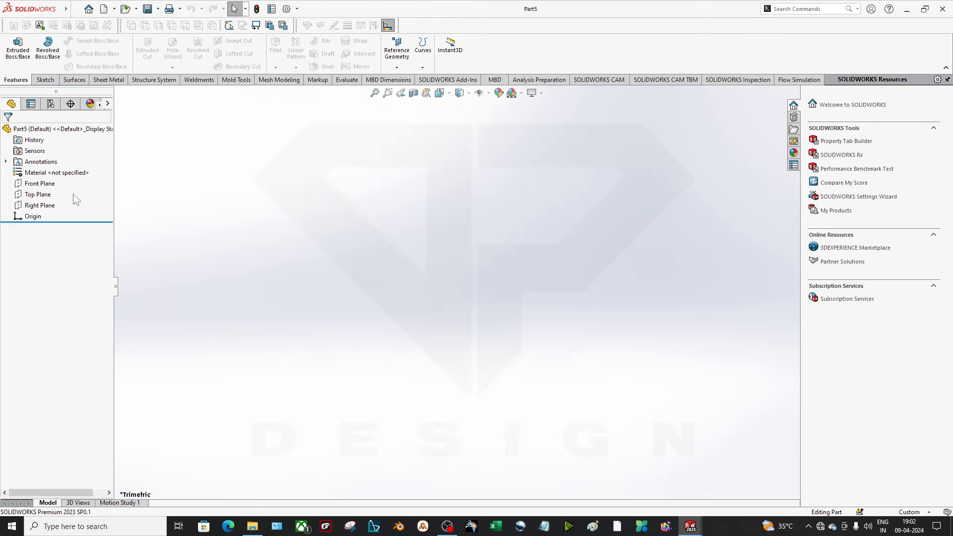
pyautogui.click(40, 183)
pyautogui.click(54, 171)
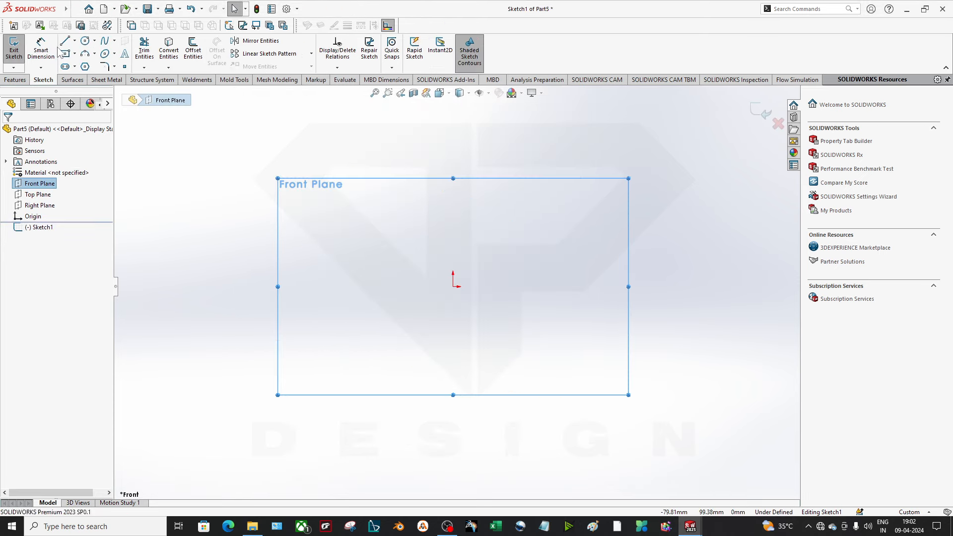
# Sketch a large circle centred on the origin with the Circle tool.
pyautogui.click(94, 40)
pyautogui.click(84, 53)
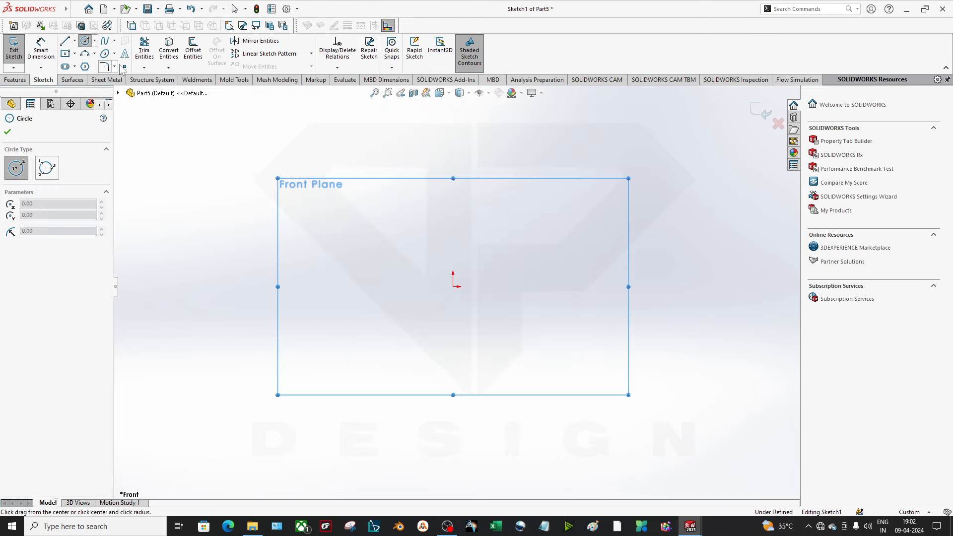
pyautogui.click(452, 287)
pyautogui.click(290, 328)
pyautogui.press('Escape')
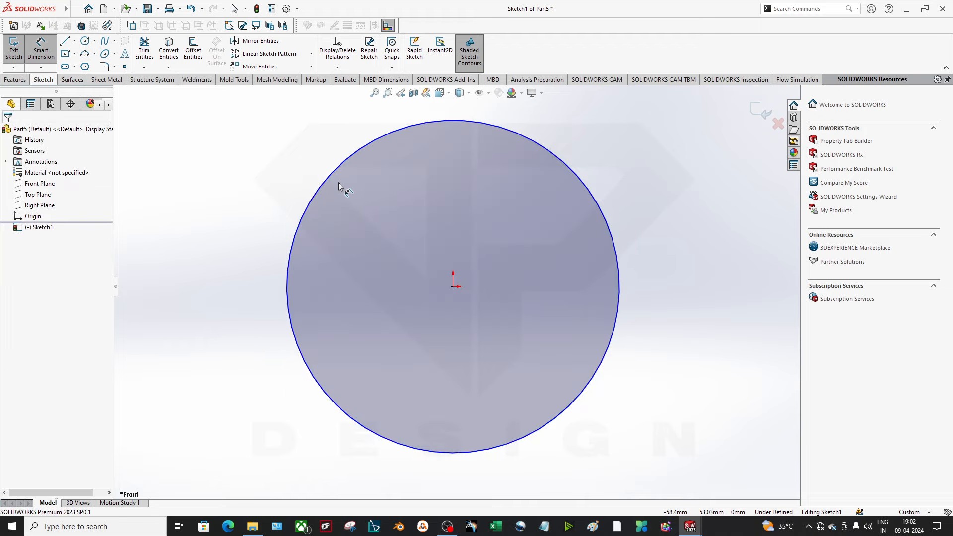
# Dimension the circle's diameter to 150 mm.
pyautogui.click(334, 179)
pyautogui.click(243, 194)
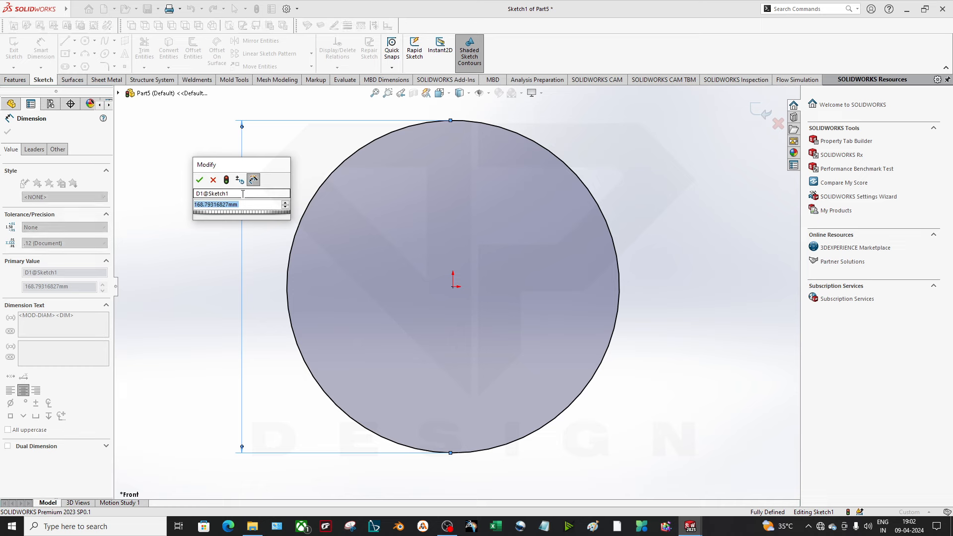
pyautogui.write('150')
pyautogui.press('Return')
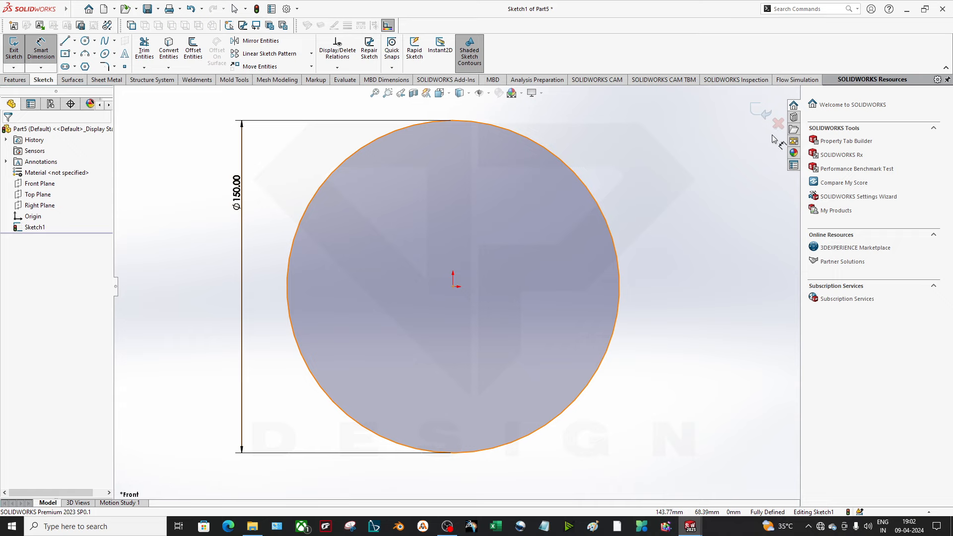
pyautogui.press('Escape')
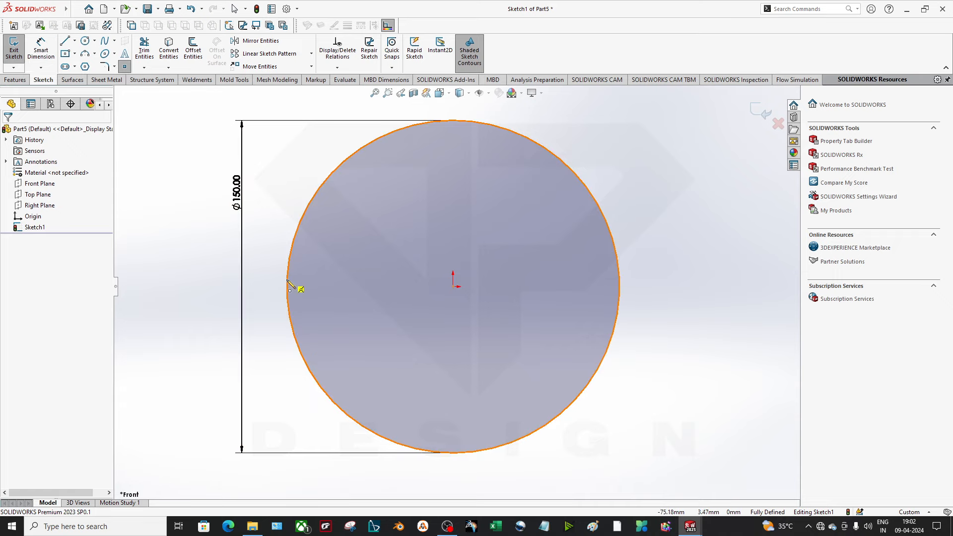
# Place a sketch point on the circle's left quadrant and exit the sketch.
pyautogui.click(287, 286)
pyautogui.click(762, 114)
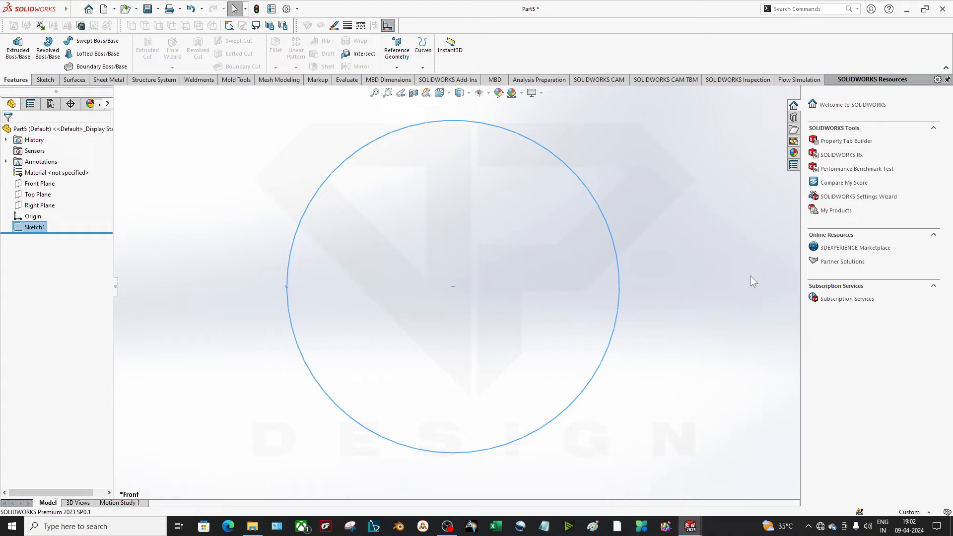
pyautogui.click(748, 277)
pyautogui.moveTo(664, 334); pyautogui.dragTo(644, 380, button='middle')
pyautogui.click(30, 205)
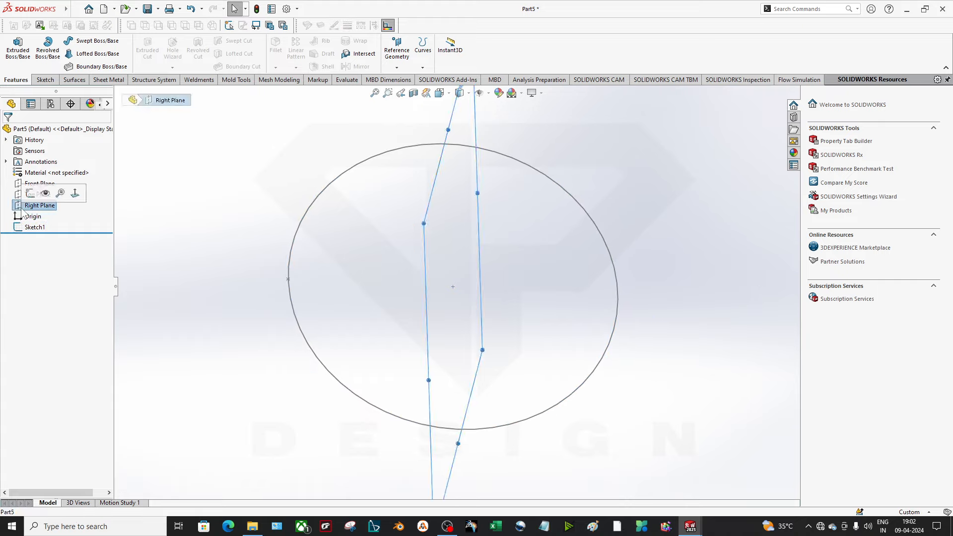
pyautogui.moveTo(534, 202)
pyautogui.mouseDown(button='middle')
pyautogui.moveTo(542, 195)
pyautogui.moveTo(482, 189)
pyautogui.moveTo(539, 212)
pyautogui.moveTo(522, 151)
pyautogui.moveTo(519, 167)
pyautogui.moveTo(536, 137)
pyautogui.moveTo(575, 136)
pyautogui.moveTo(685, 229)
pyautogui.moveTo(740, 325)
pyautogui.moveTo(621, 378)
pyautogui.moveTo(602, 409)
pyautogui.mouseUp(button='middle')
pyautogui.press('Escape')
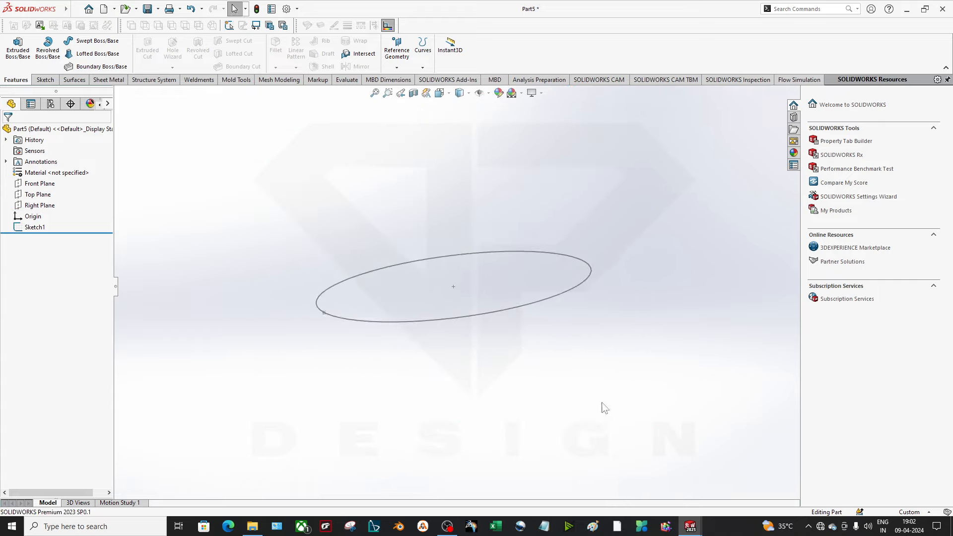
# Create a reference plane perpendicular to the circle and passing through the point on its quadrant.
pyautogui.click(397, 50)
pyautogui.click(405, 78)
pyautogui.moveTo(459, 190); pyautogui.dragTo(344, 344, button='middle')
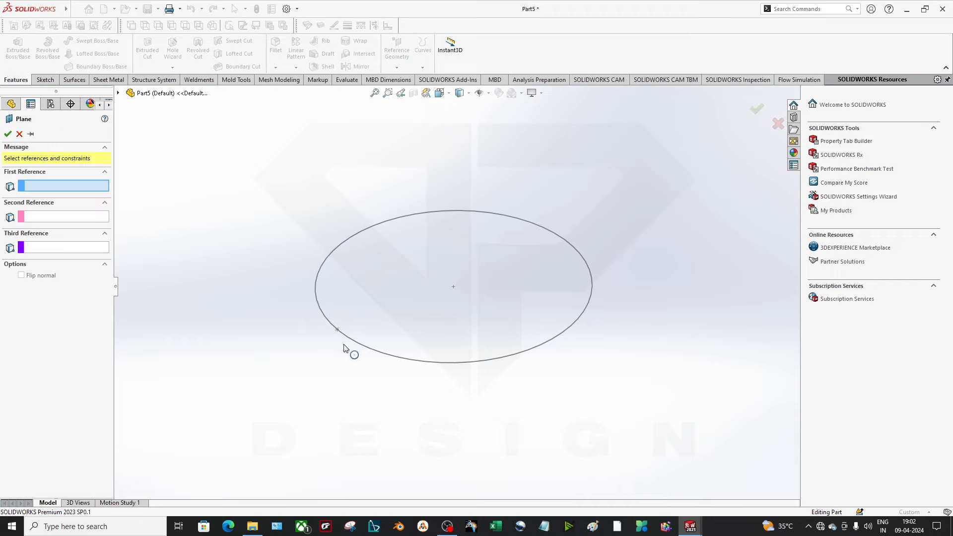
pyautogui.click(340, 334)
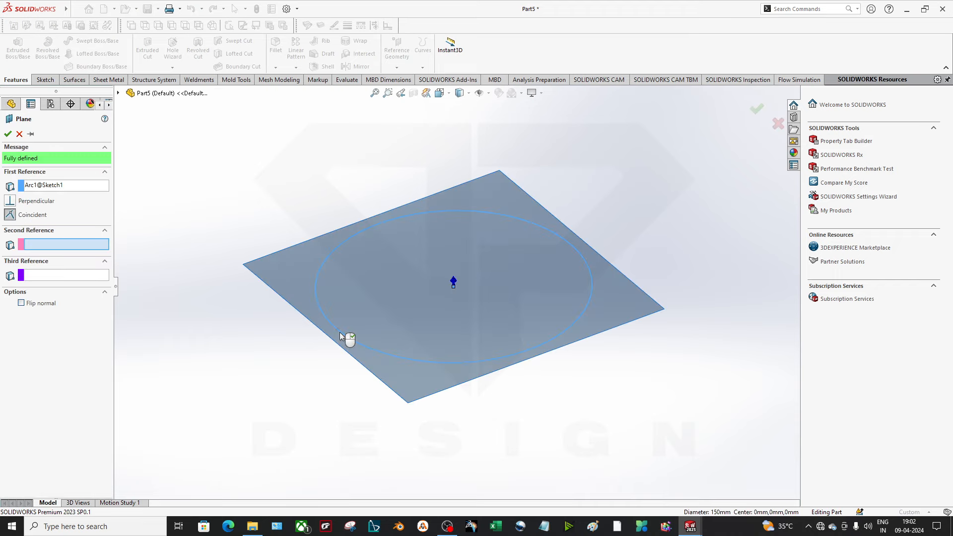
pyautogui.click(337, 330)
pyautogui.moveTo(579, 335)
pyautogui.mouseDown(button='middle')
pyautogui.moveTo(555, 302)
pyautogui.moveTo(555, 332)
pyautogui.moveTo(598, 336)
pyautogui.mouseUp(button='middle')
pyautogui.click(8, 134)
# On the new plane, sketch an upright ellipse centred on the sketch origin, with radii about 10.3 mm and 4.1 mm, and exit the sketch.
pyautogui.click(270, 231)
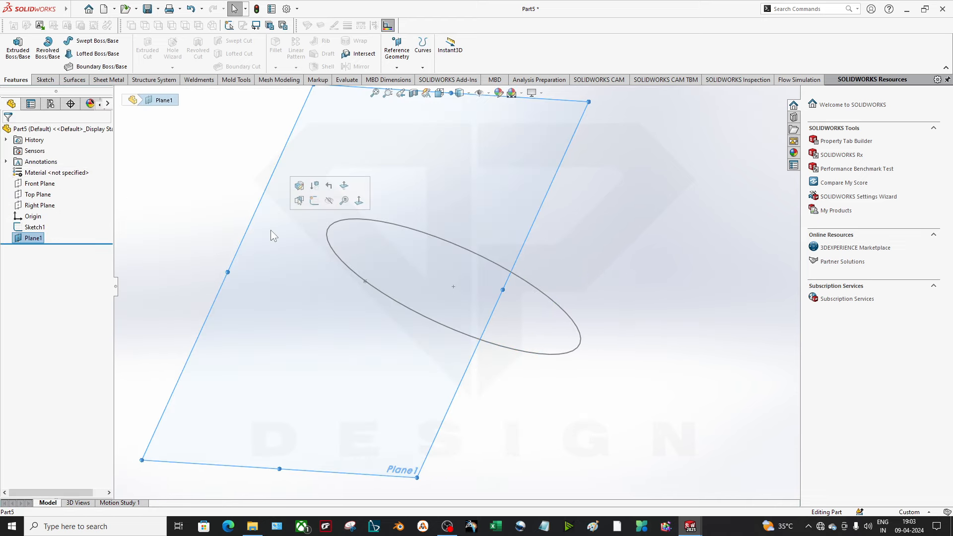
pyautogui.click(309, 206)
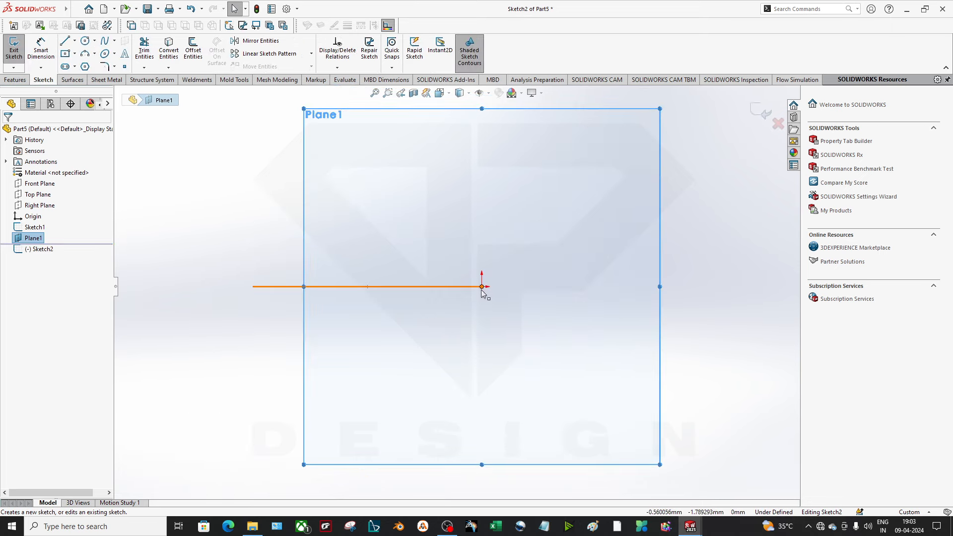
pyautogui.click(85, 42)
pyautogui.click(105, 53)
pyautogui.scroll(-3, 437, 178)
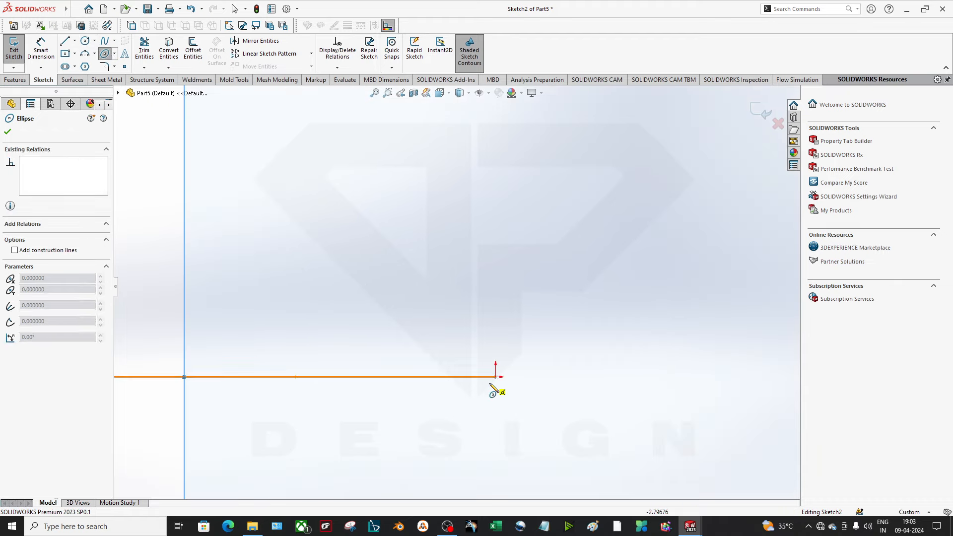
pyautogui.click(495, 377)
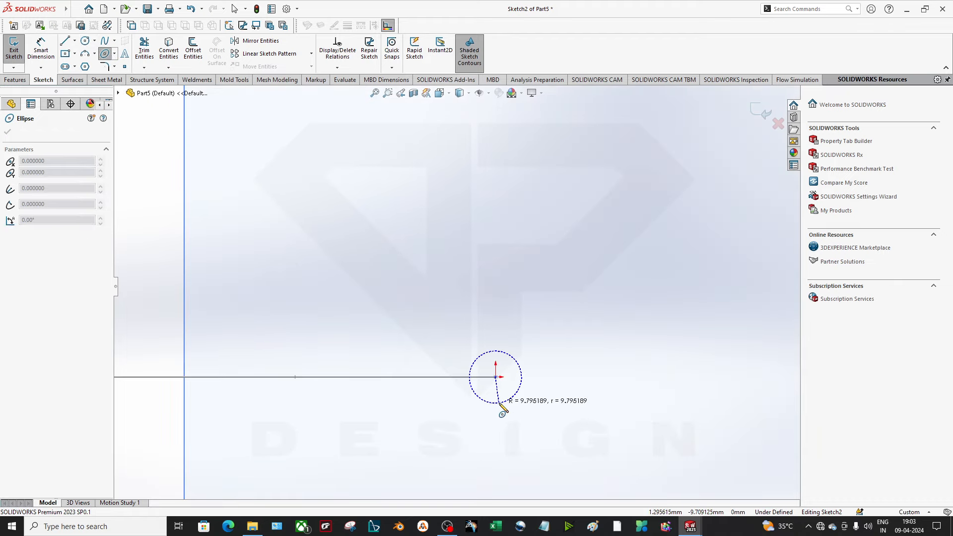
pyautogui.click(497, 405)
pyautogui.click(504, 402)
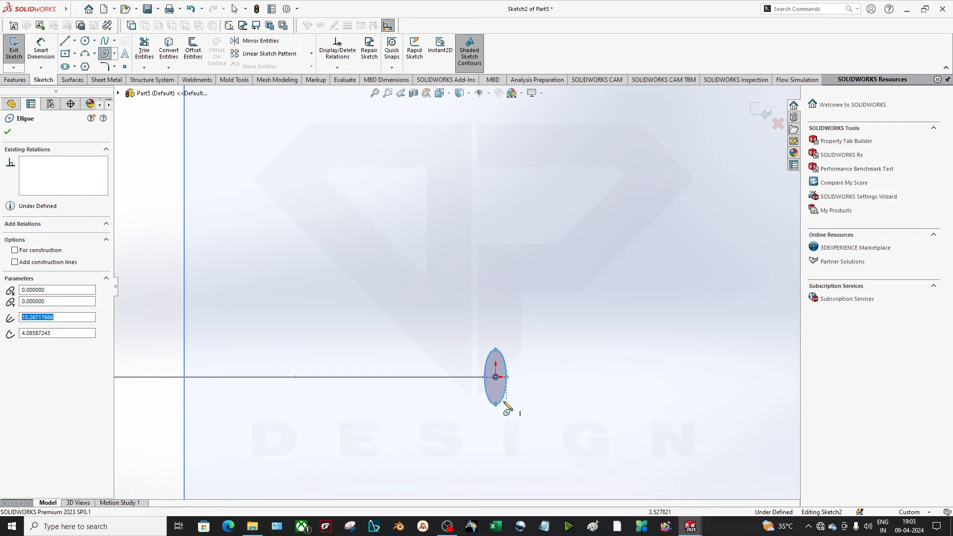
pyautogui.click(759, 112)
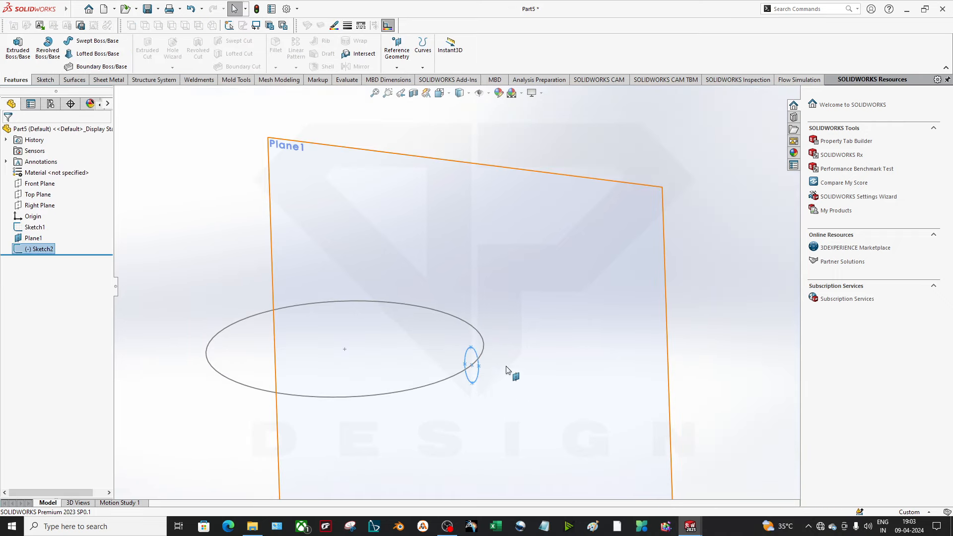
pyautogui.click(477, 378)
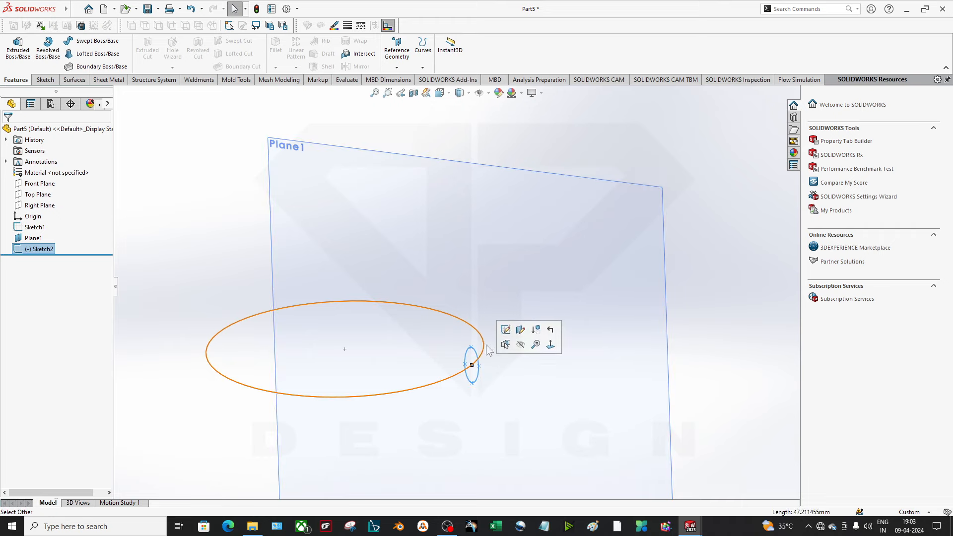
pyautogui.click(484, 347)
pyautogui.click(701, 362)
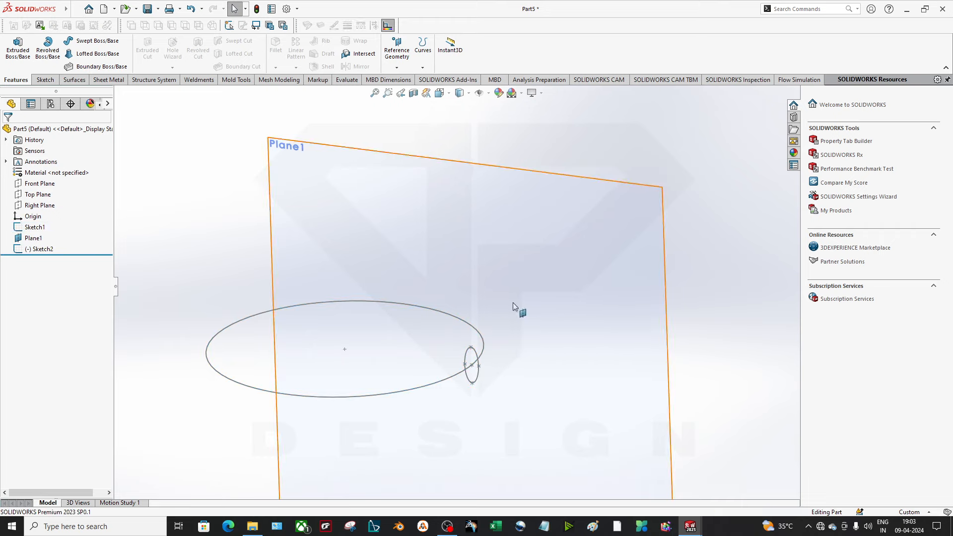
# Set up a swept boss with the ellipse sketch as the profile and the circle sketch as the path.
pyautogui.click(71, 42)
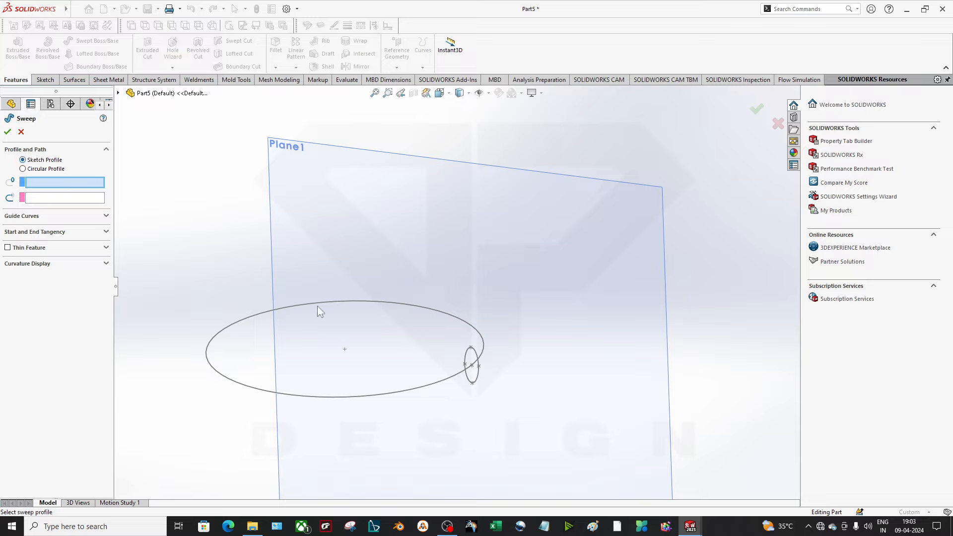
pyautogui.click(476, 379)
pyautogui.click(46, 168)
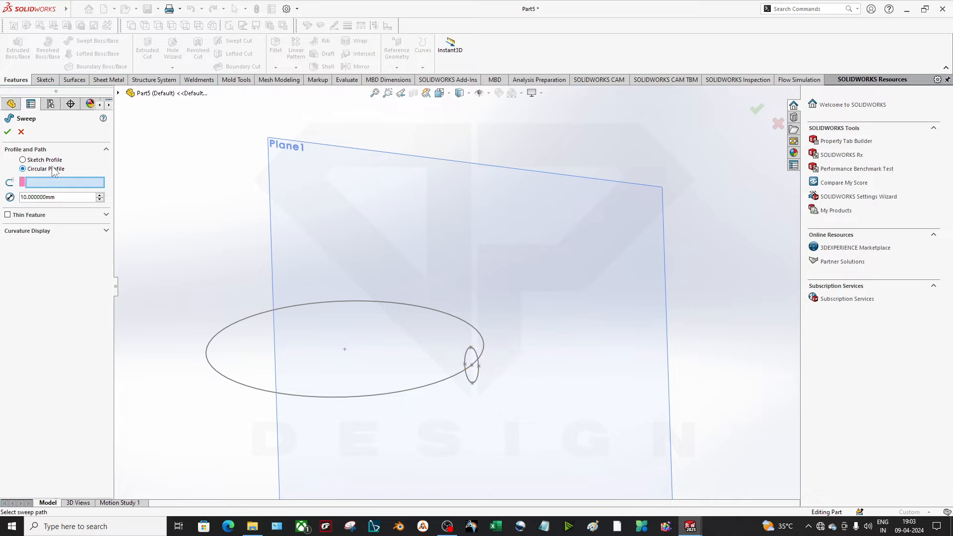
pyautogui.click(476, 352)
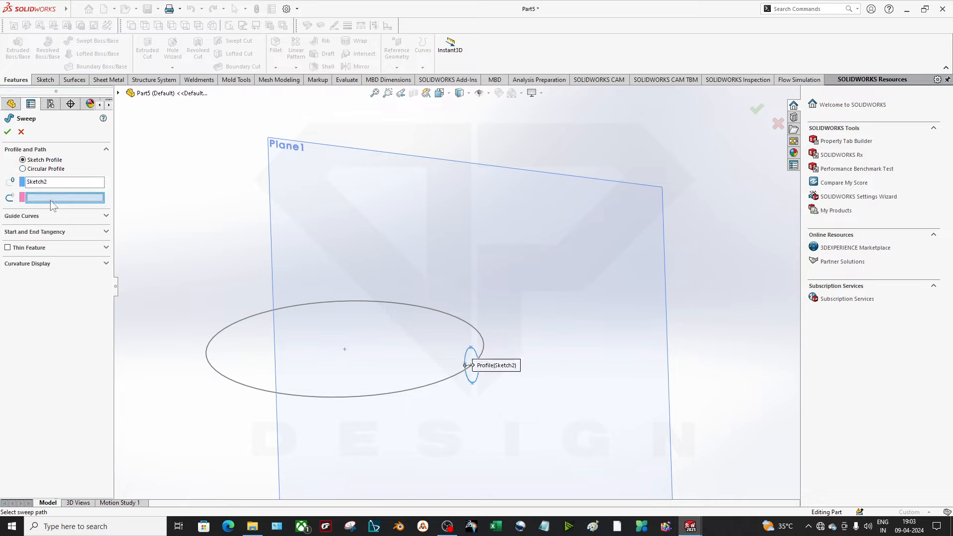
pyautogui.click(375, 302)
pyautogui.scroll(2, 424, 319)
pyautogui.scroll(-2, 391, 330)
pyautogui.scroll(-3, 391, 331)
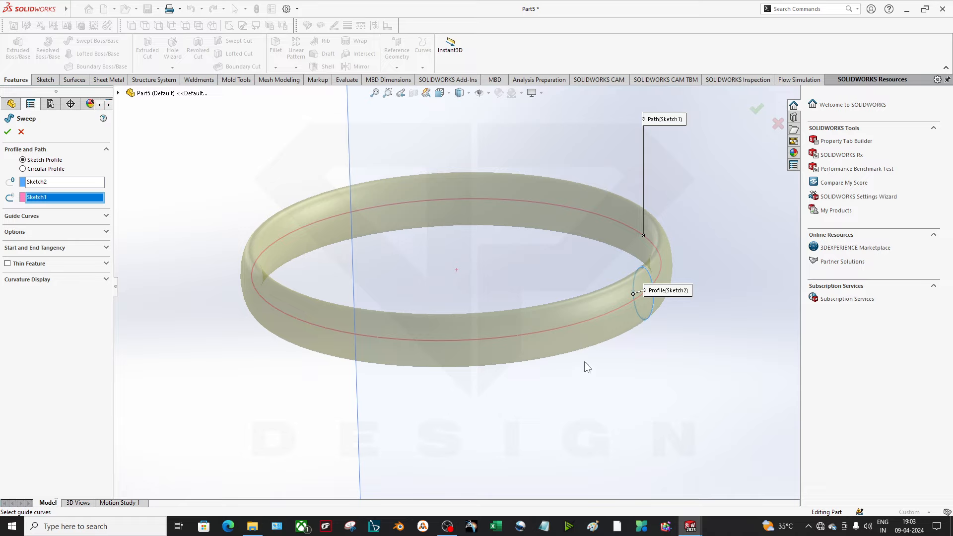
# Keep the profile orientation at Follow Path, specify a profile twist of 6120 degrees, and create the sweep.
pyautogui.click(42, 233)
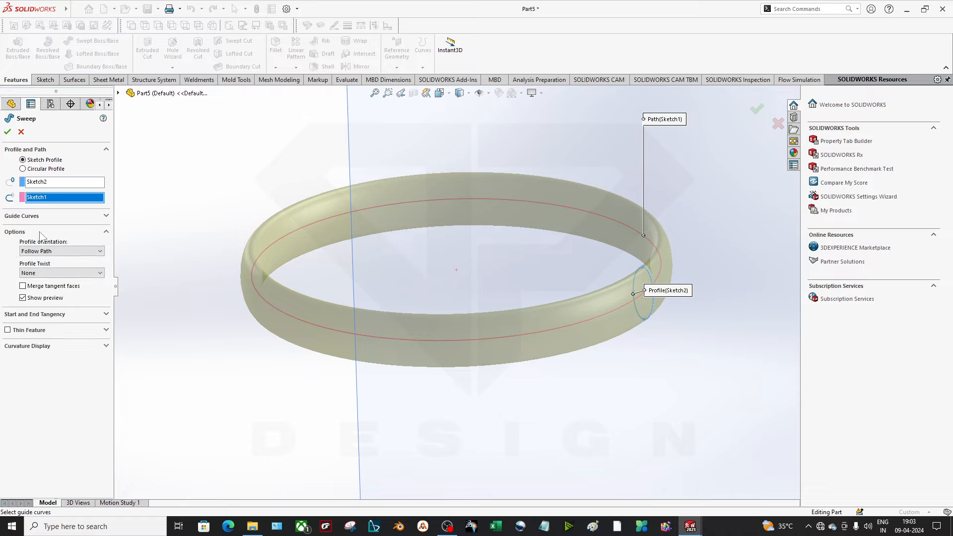
pyautogui.click(48, 251)
pyautogui.click(45, 258)
pyautogui.click(53, 273)
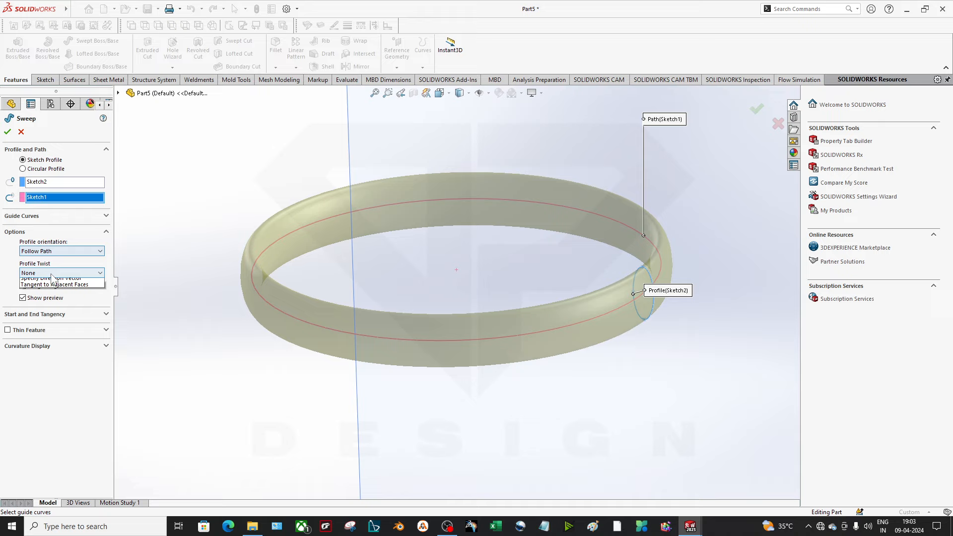
pyautogui.click(75, 289)
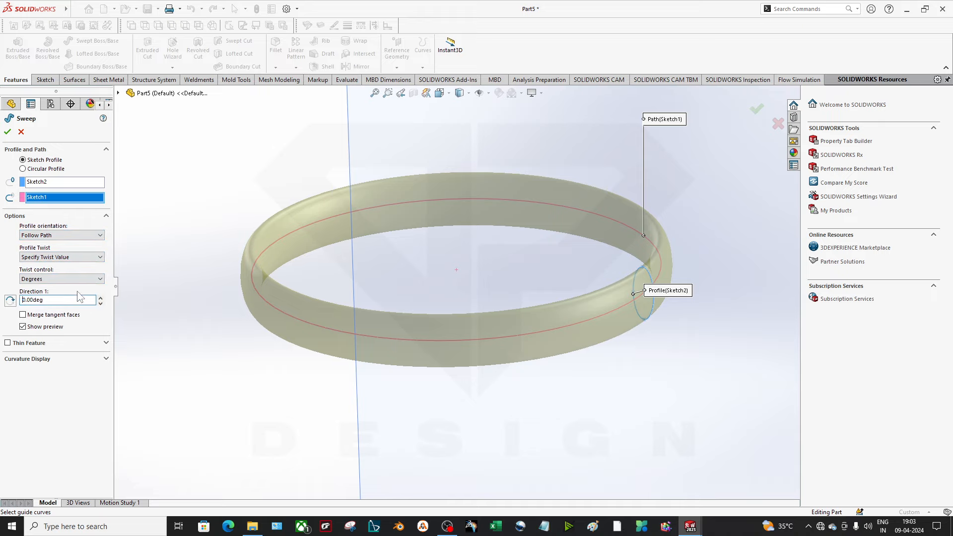
pyautogui.moveTo(101, 298); pyautogui.dragTo(101, 298)
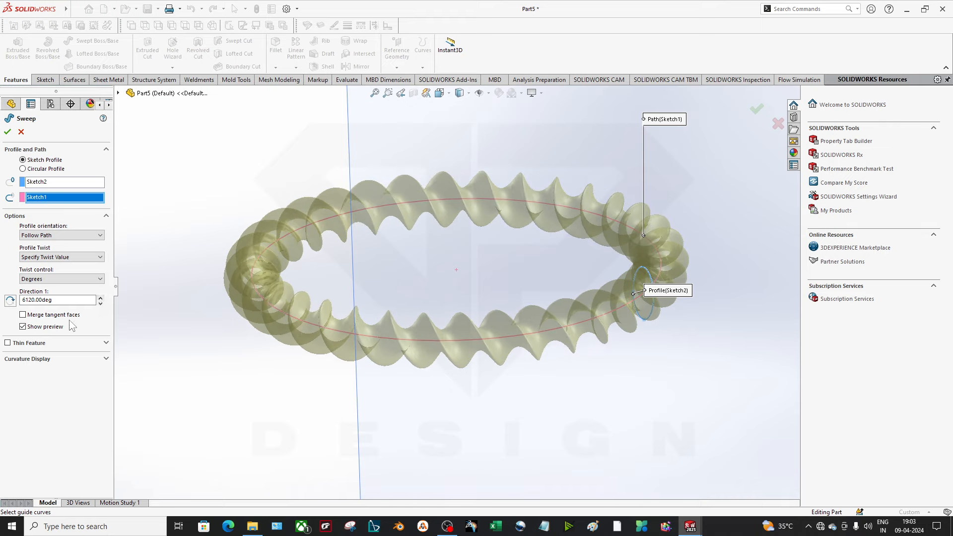
pyautogui.click(6, 132)
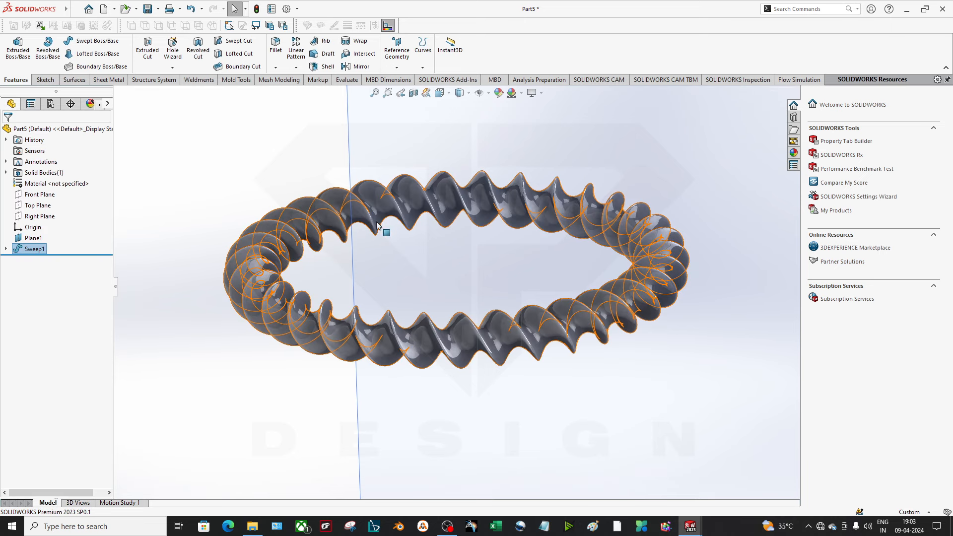
# Hide the reference plane that holds the ellipse sketch.
pyautogui.scroll(-5, 472, 258)
pyautogui.scroll(8, 473, 262)
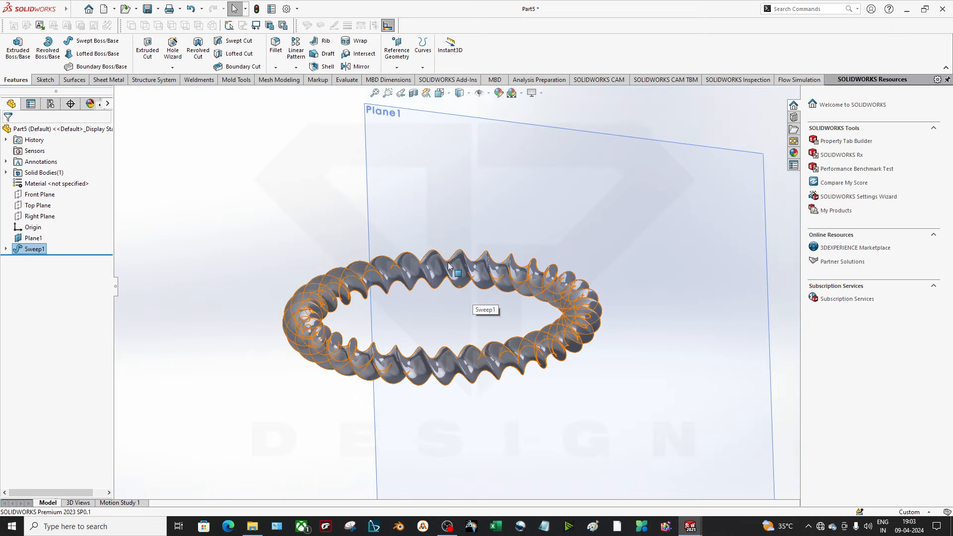
pyautogui.click(474, 165)
pyautogui.click(531, 125)
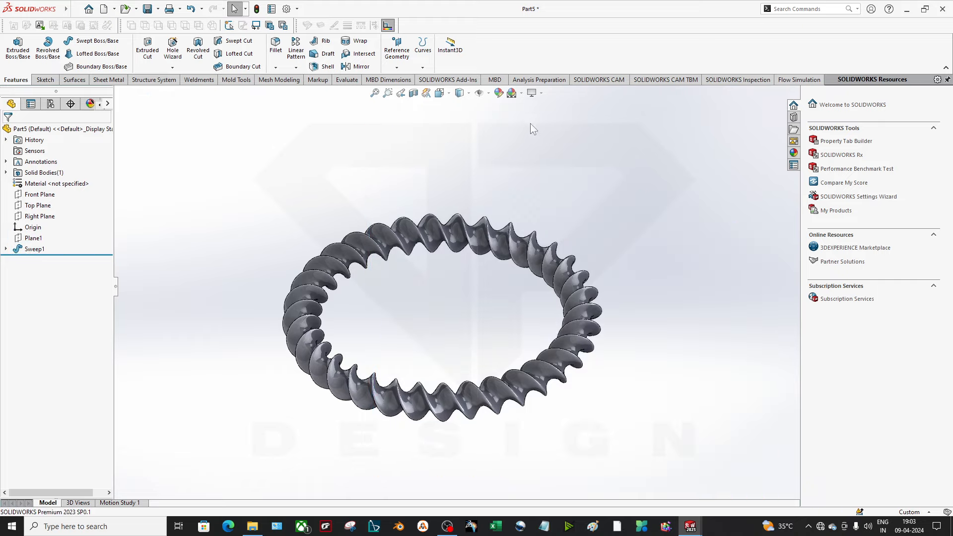
# Apply the polished gold metal appearance to the twisted ring.
pyautogui.click(793, 153)
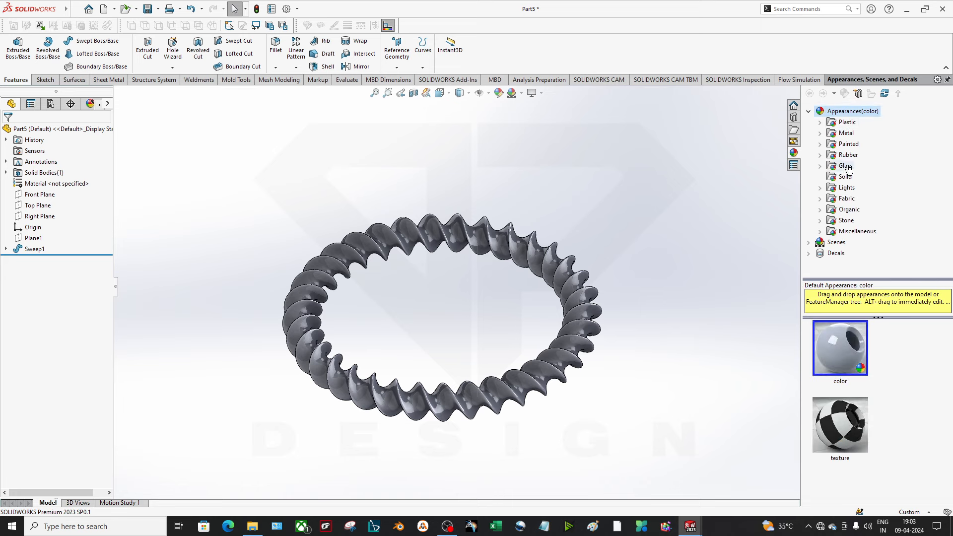
pyautogui.doubleClick(848, 133)
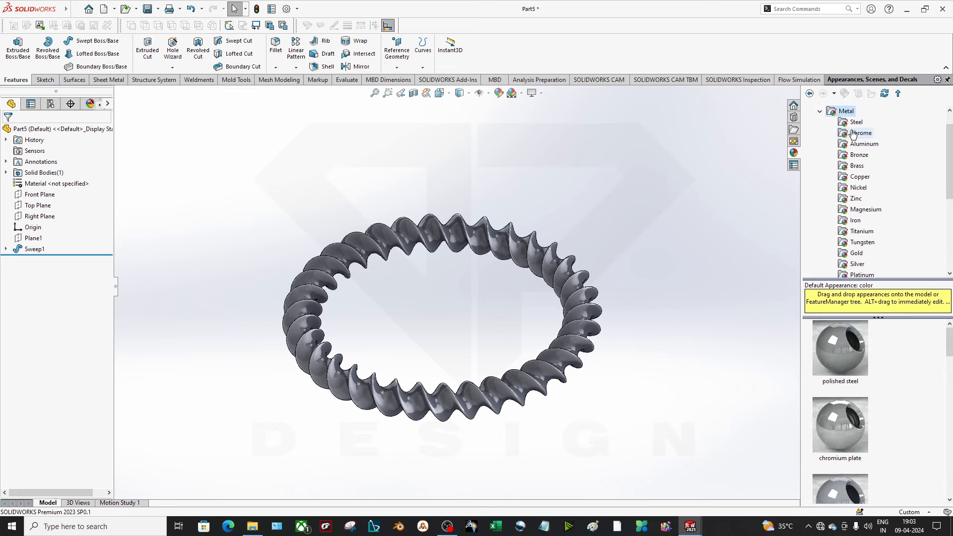
pyautogui.scroll(-10, 855, 420)
pyautogui.scroll(4, 854, 418)
pyautogui.moveTo(848, 480); pyautogui.dragTo(566, 356)
pyautogui.click(564, 352)
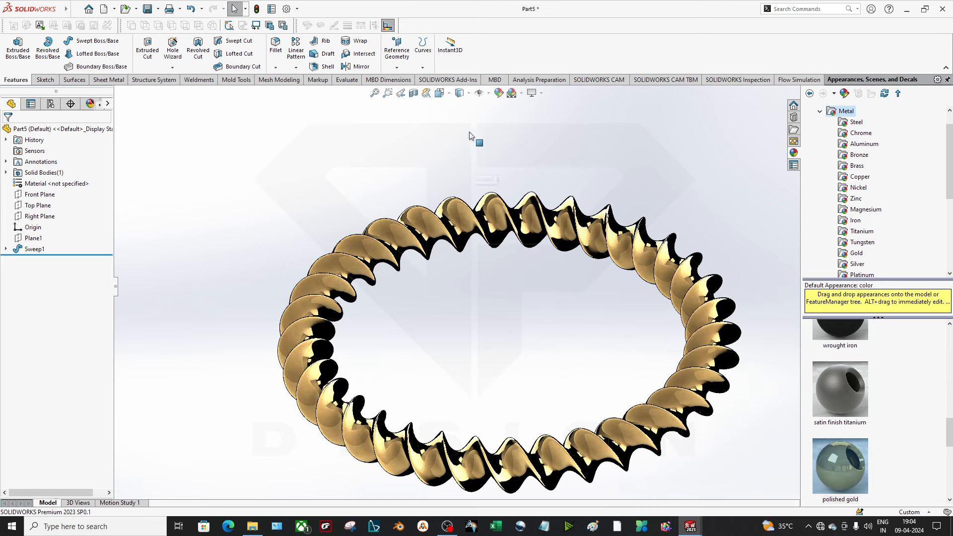
# Change the background scene and inspect the gold ring and its reflections from close up and from different angles.
pyautogui.click(512, 94)
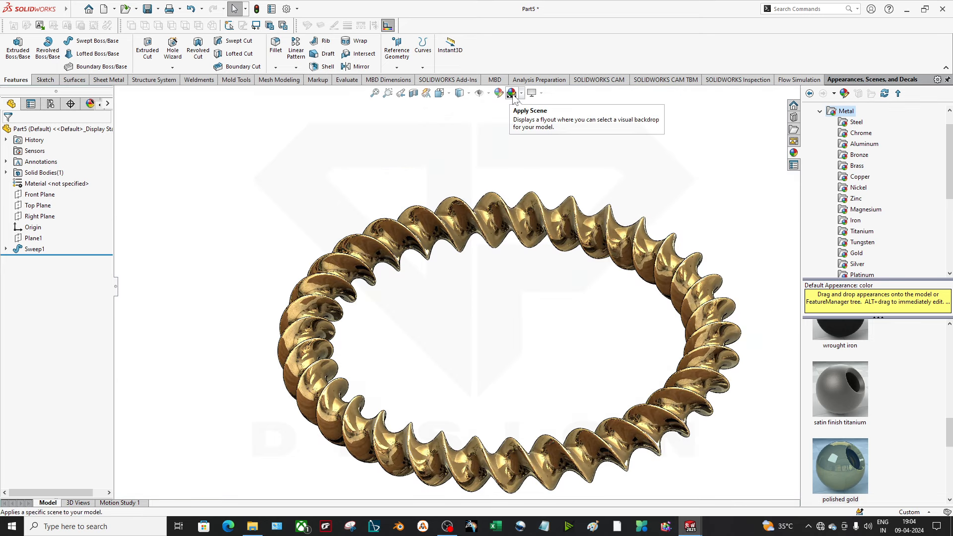
pyautogui.moveTo(538, 383); pyautogui.dragTo(459, 383, button='middle')
pyautogui.scroll(10, 460, 382)
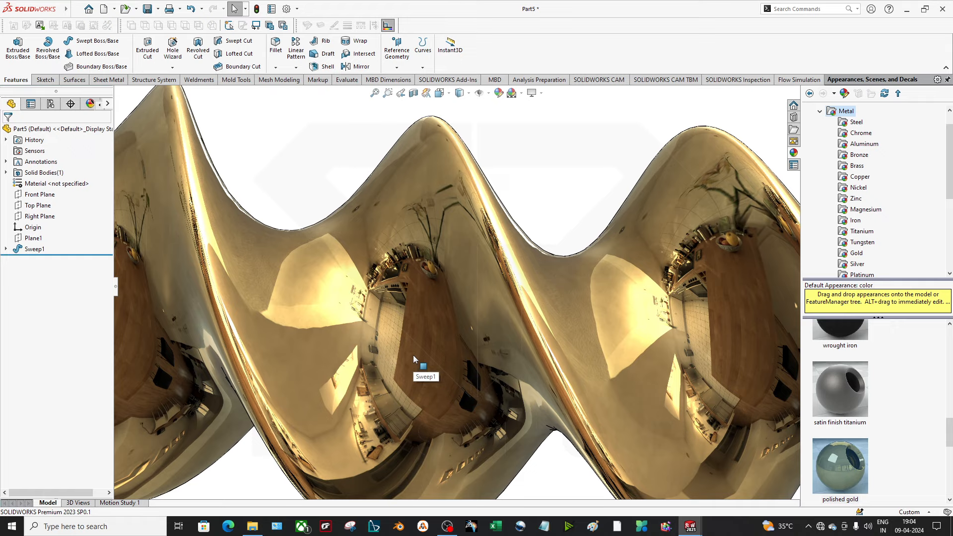
pyautogui.scroll(-10, 413, 357)
pyautogui.scroll(10, 462, 224)
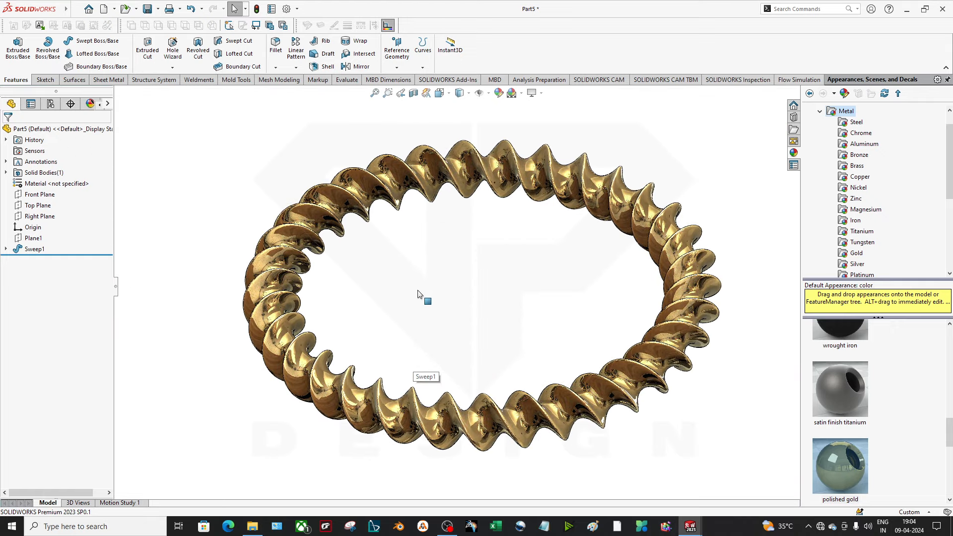
pyautogui.scroll(5, 720, 131)
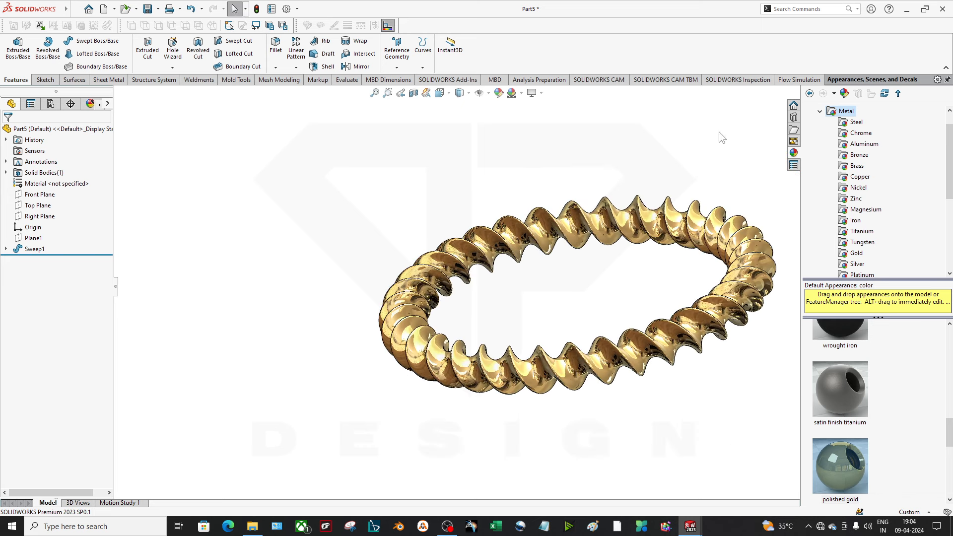
# Create a new part document and start a sketch on its Front Plane.
pyautogui.click(104, 9)
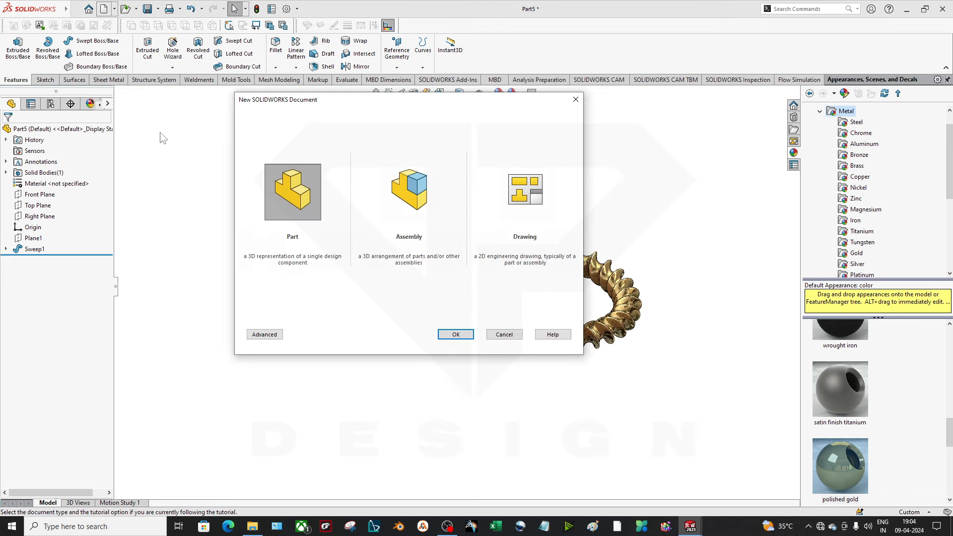
pyautogui.doubleClick(294, 192)
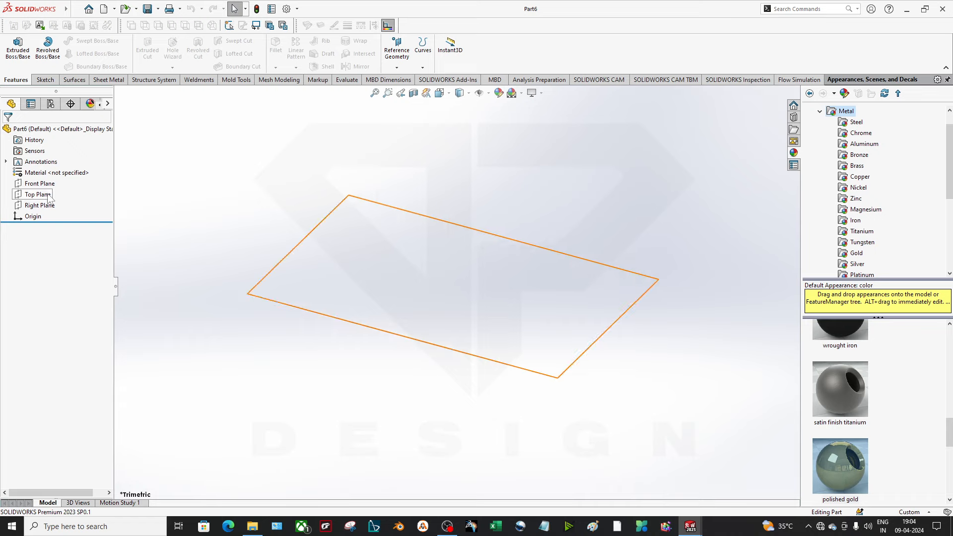
pyautogui.rightClick(42, 184)
pyautogui.click(51, 164)
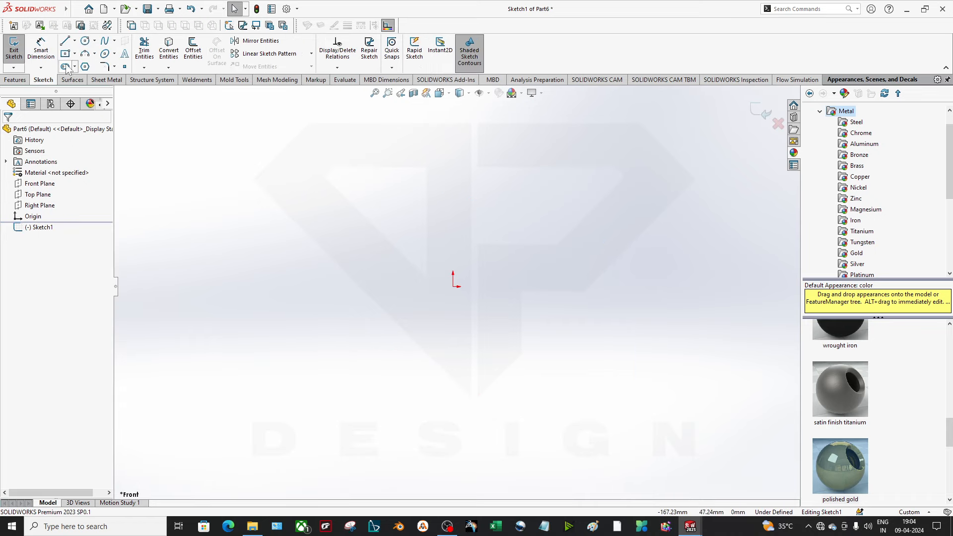
# Sketch a circle centred on the origin with a radius of about 59 mm and finish the sketch.
pyautogui.click(82, 80)
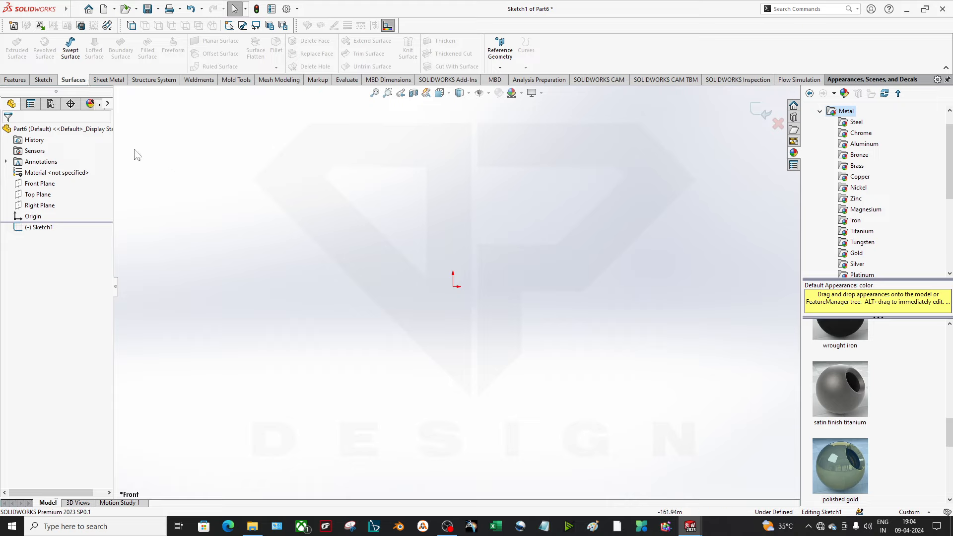
pyautogui.click(43, 80)
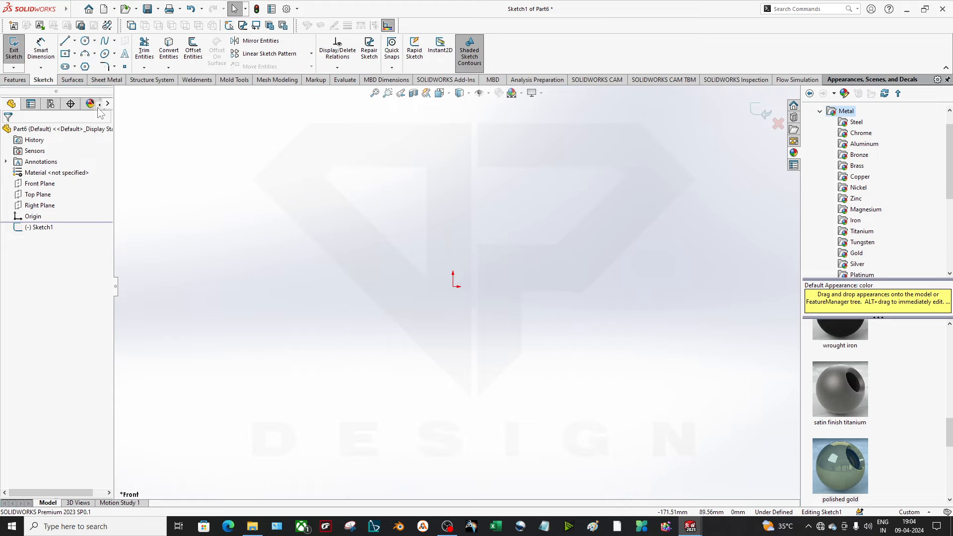
pyautogui.click(85, 40)
pyautogui.click(453, 287)
pyautogui.click(500, 423)
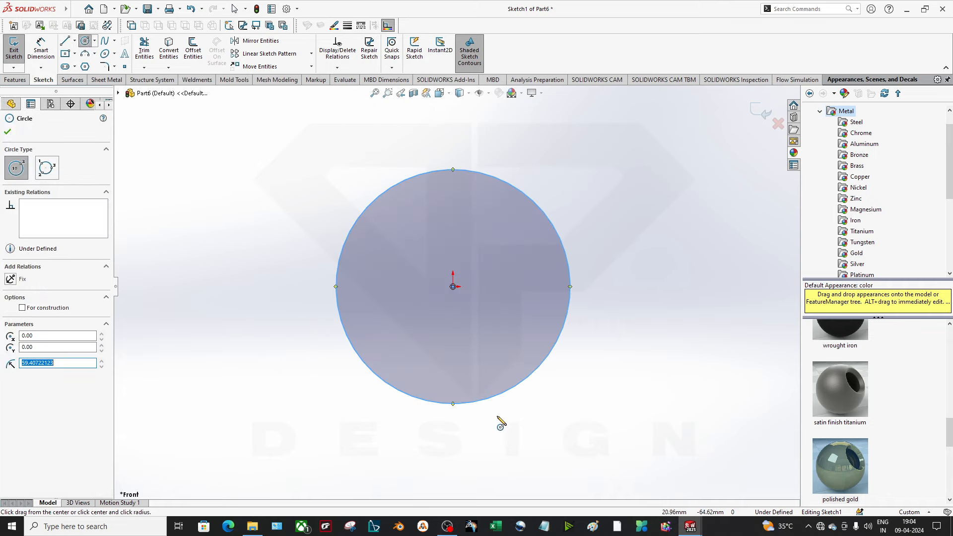
pyautogui.click(764, 114)
# Create a reference plane parallel to the Front Plane at an offset of 200 mm.
pyautogui.moveTo(578, 384); pyautogui.dragTo(586, 283, button='middle')
pyautogui.click(16, 80)
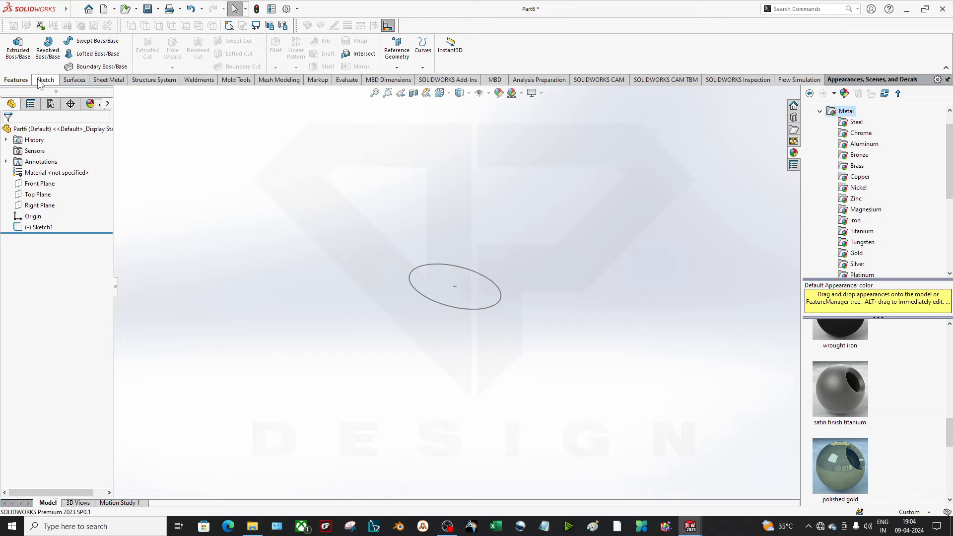
pyautogui.click(397, 49)
pyautogui.click(403, 75)
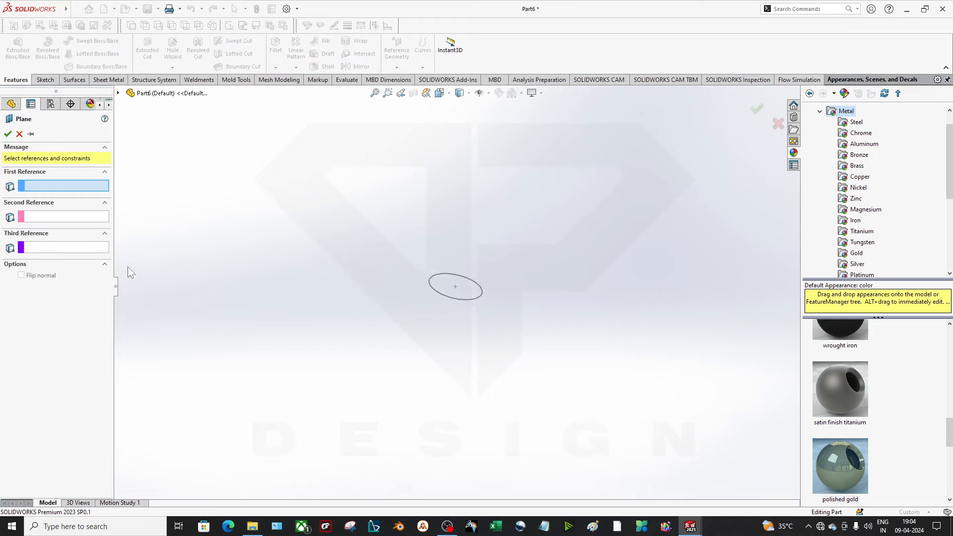
pyautogui.click(118, 93)
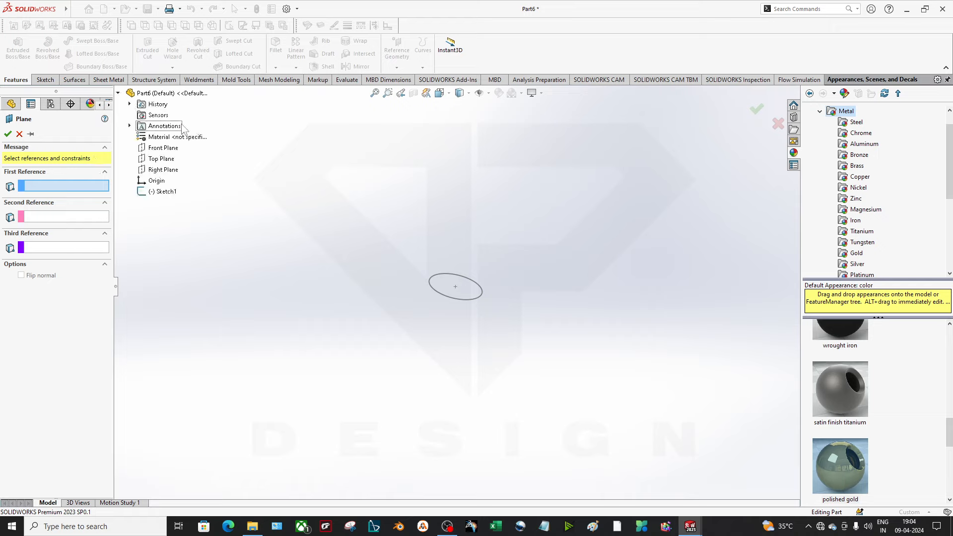
pyautogui.click(163, 148)
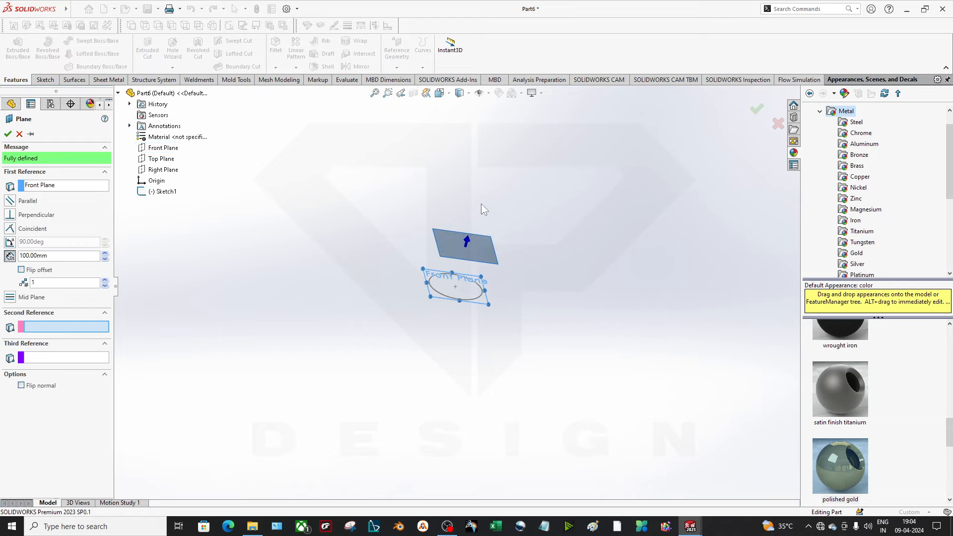
pyautogui.write('200')
pyautogui.press('Return')
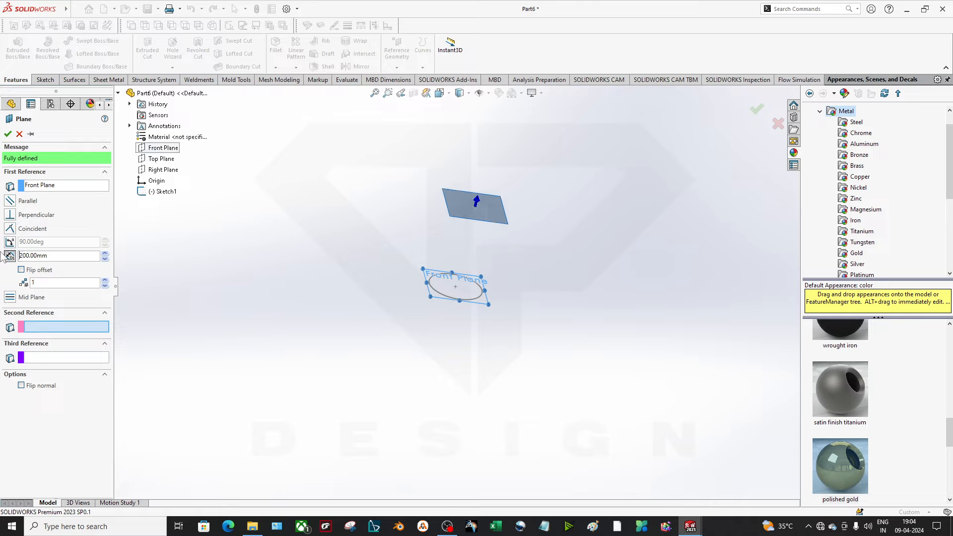
pyautogui.click(7, 134)
# Sketch a six-sided polygon centred on the origin on the offset plane, with an inscribed circle about 231 mm in diameter, and finish the sketch.
pyautogui.rightClick(506, 185)
pyautogui.rightClick(478, 189)
pyautogui.click(485, 176)
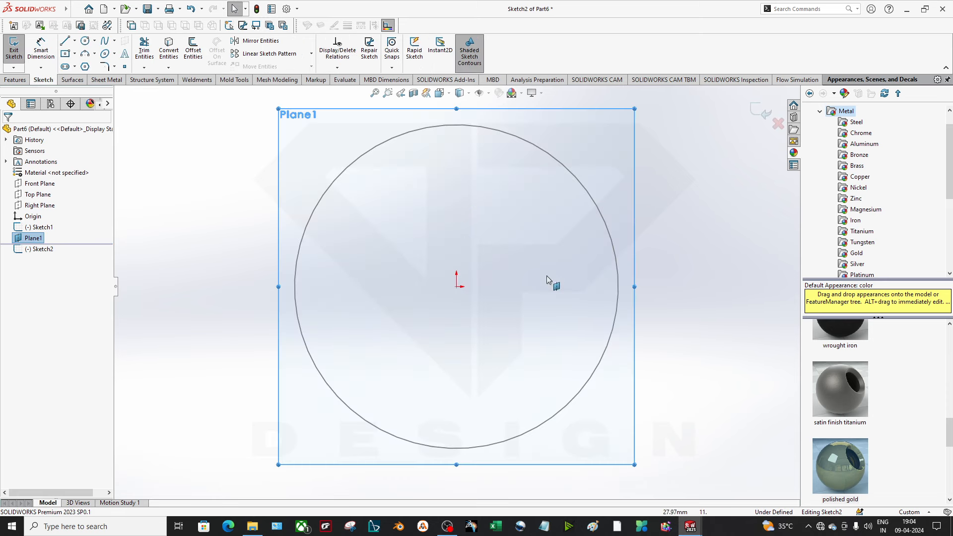
pyautogui.click(85, 66)
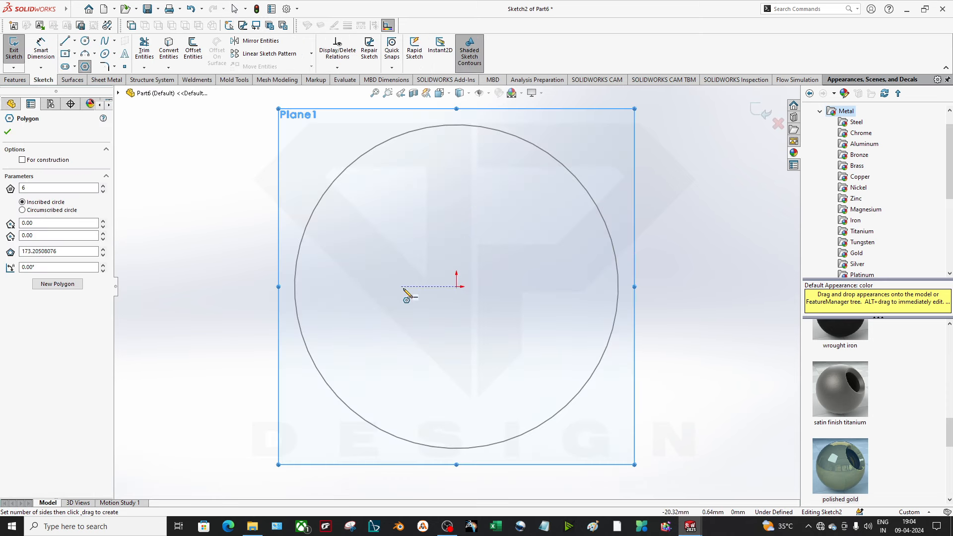
pyautogui.click(457, 287)
pyautogui.scroll(-3, 458, 286)
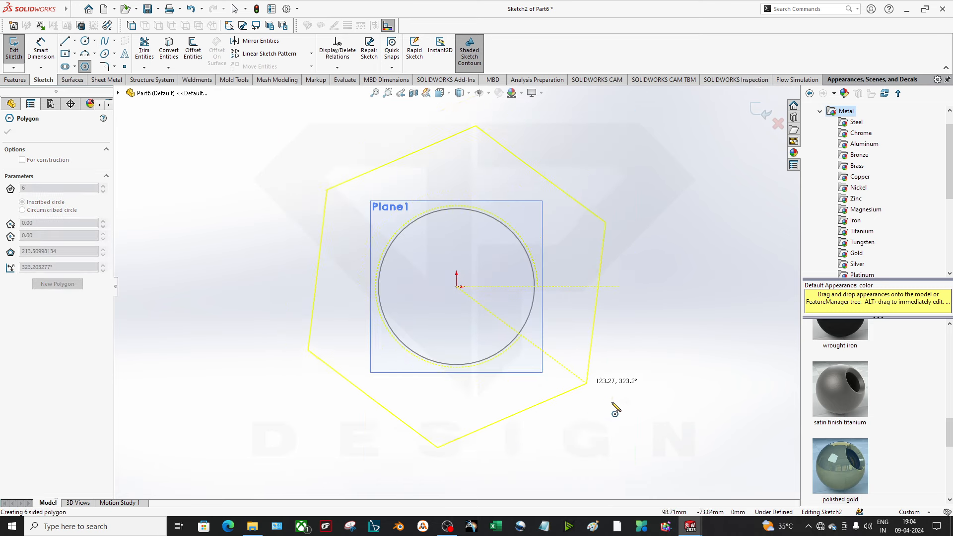
pyautogui.click(576, 415)
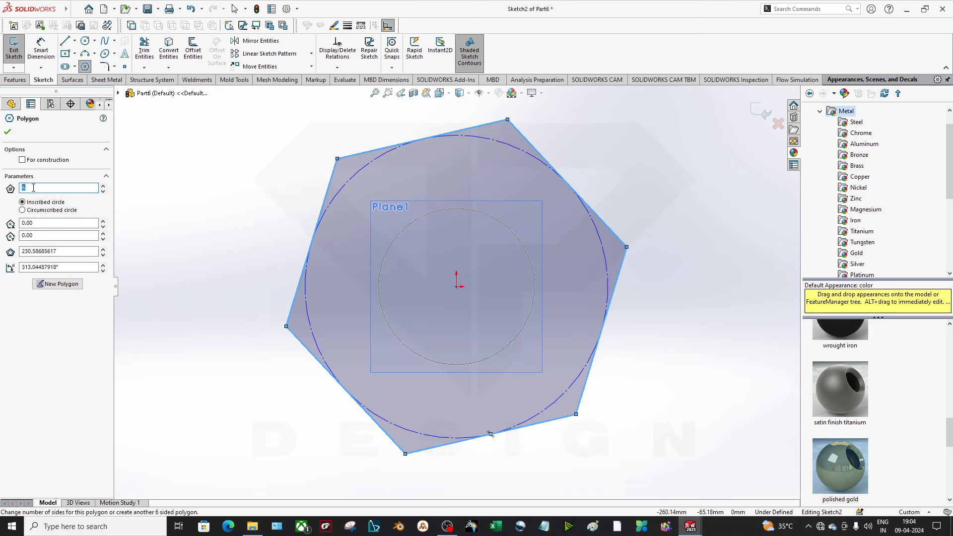
pyautogui.click(7, 131)
pyautogui.scroll(-3, 425, 260)
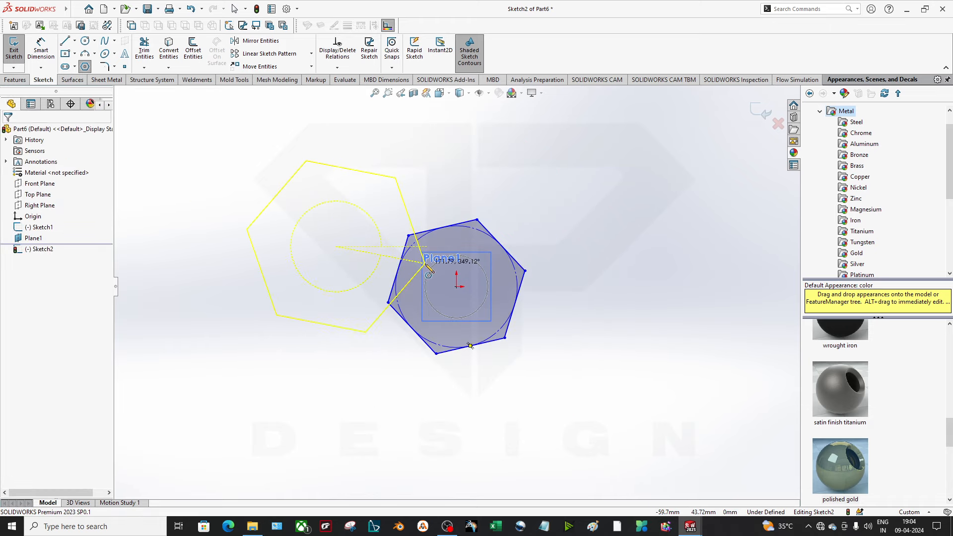
pyautogui.click(760, 111)
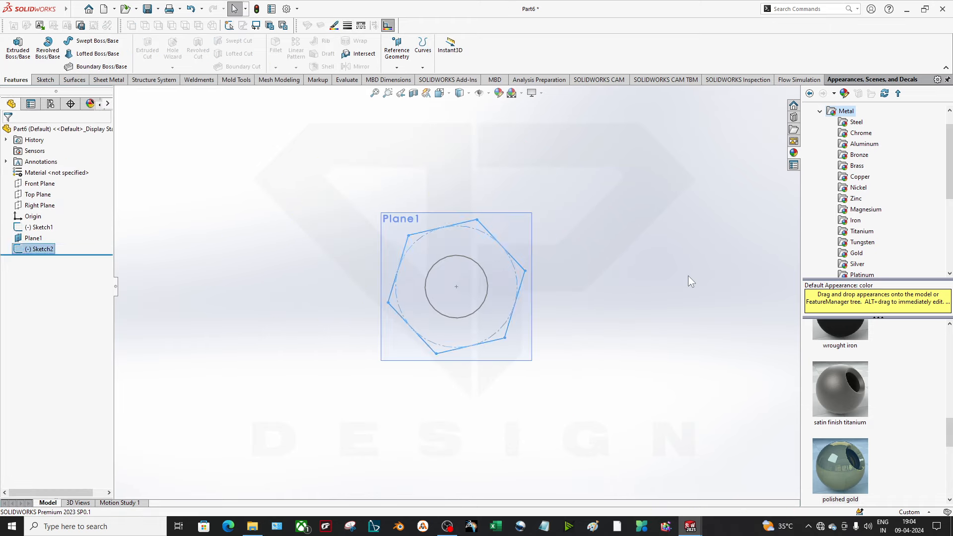
# Start a boss loft using the hexagon sketch and the circle sketch as profiles.
pyautogui.moveTo(690, 277)
pyautogui.mouseDown(button='middle')
pyautogui.moveTo(526, 351)
pyautogui.moveTo(587, 267)
pyautogui.moveTo(457, 273)
pyautogui.moveTo(512, 329)
pyautogui.moveTo(536, 332)
pyautogui.mouseUp(button='middle')
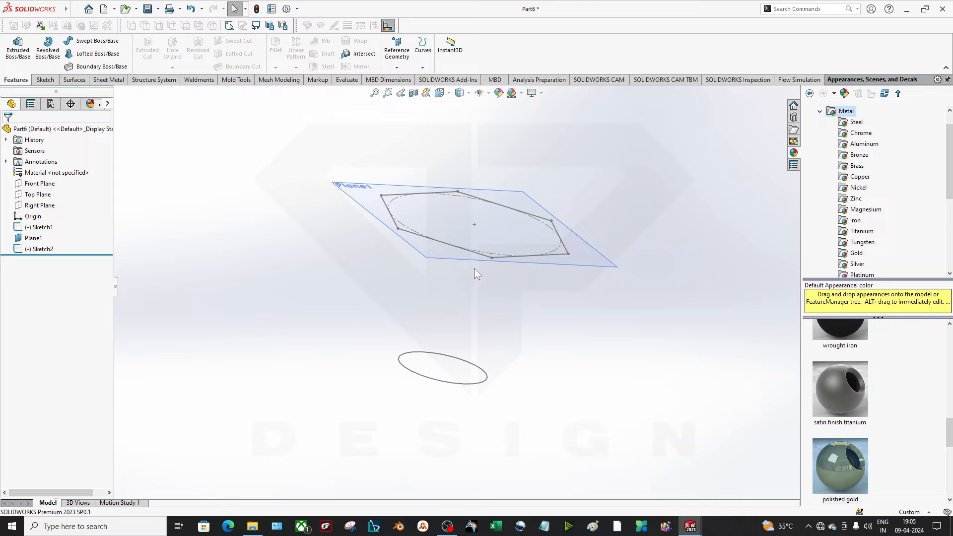
pyautogui.moveTo(397, 373)
pyautogui.mouseDown(button='middle')
pyautogui.moveTo(371, 336)
pyautogui.moveTo(405, 404)
pyautogui.mouseUp(button='middle')
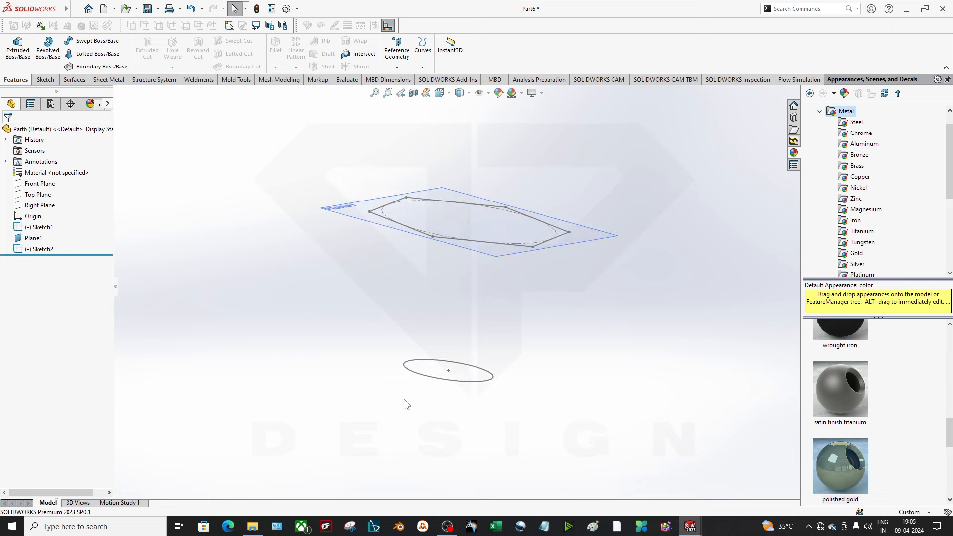
pyautogui.click(94, 55)
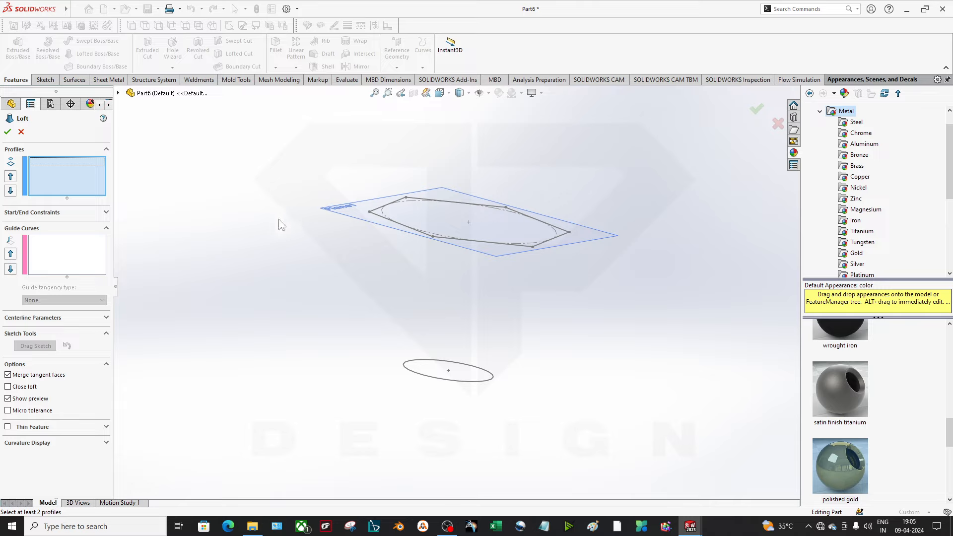
pyautogui.click(397, 228)
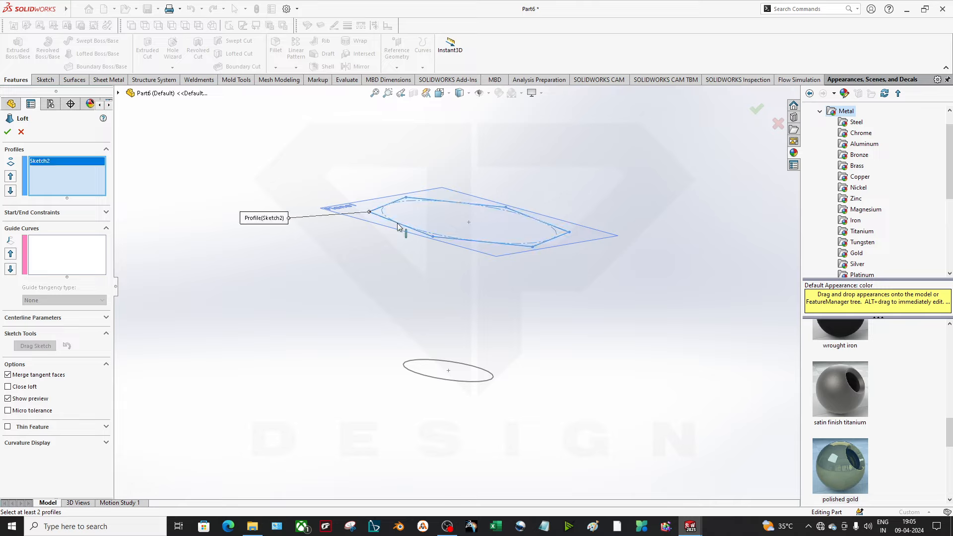
pyautogui.click(56, 273)
pyautogui.click(70, 182)
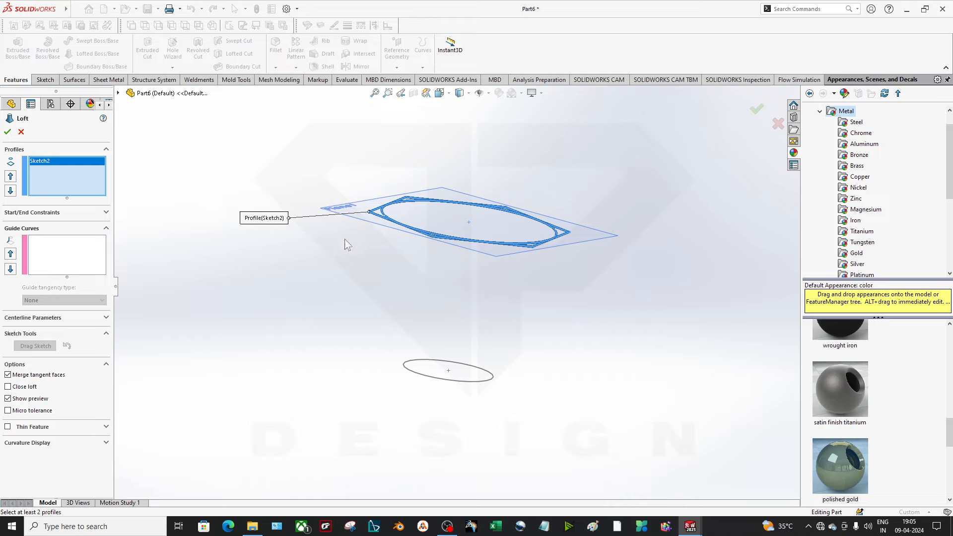
pyautogui.click(433, 360)
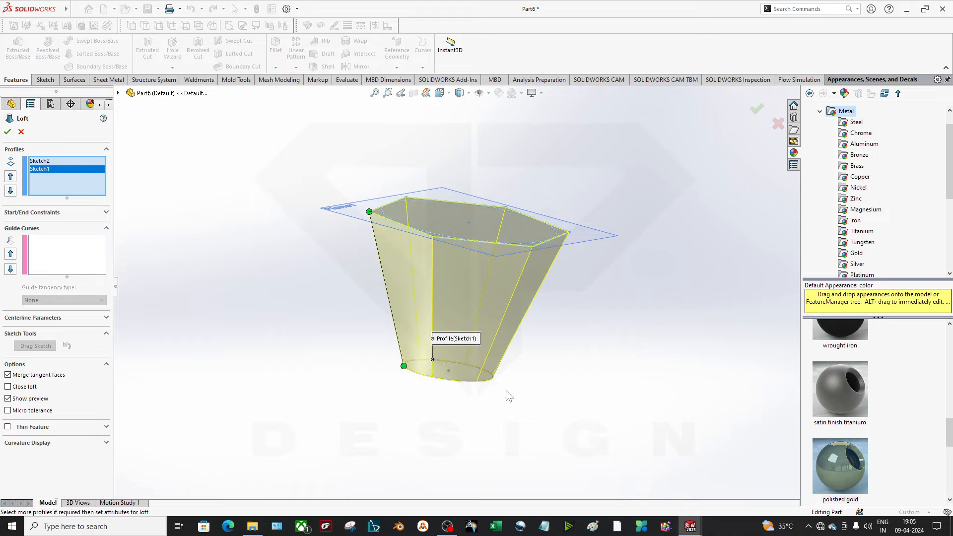
# Move the loft's connector point around the circle to try a twisted shape, move it back, and cancel the loft.
pyautogui.moveTo(505, 391)
pyautogui.mouseDown(button='middle')
pyautogui.moveTo(552, 320)
pyautogui.moveTo(587, 343)
pyautogui.mouseUp(button='middle')
pyautogui.scroll(-3, 484, 379)
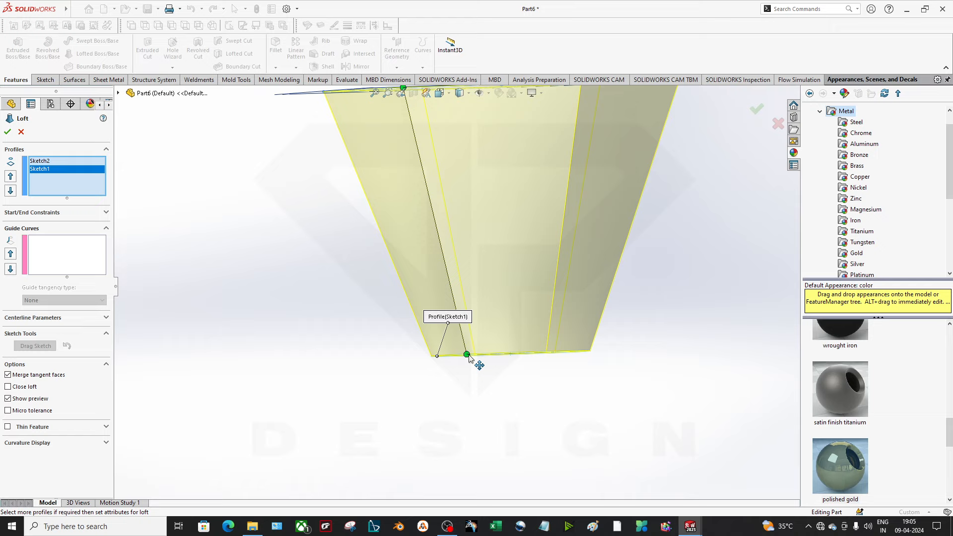
pyautogui.moveTo(467, 356); pyautogui.dragTo(585, 358)
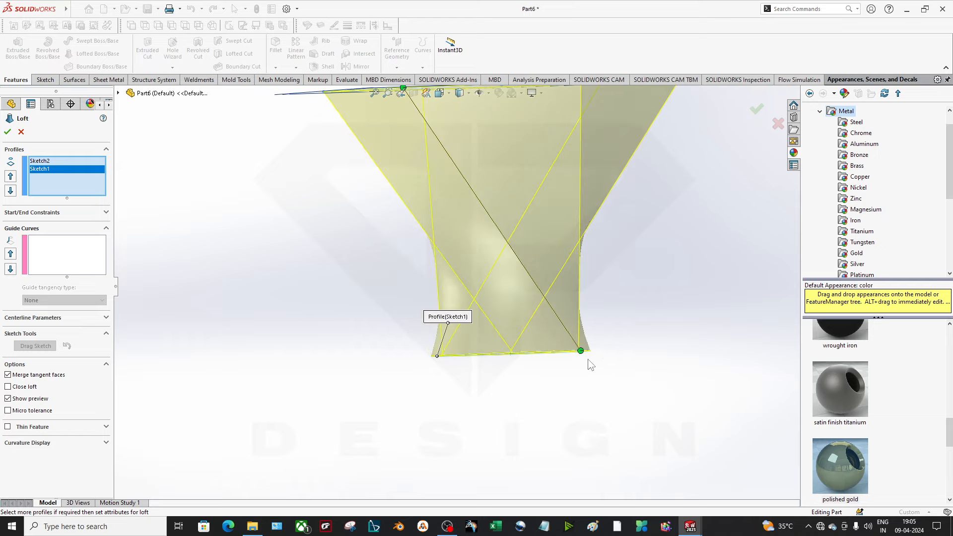
pyautogui.moveTo(528, 368); pyautogui.dragTo(441, 359)
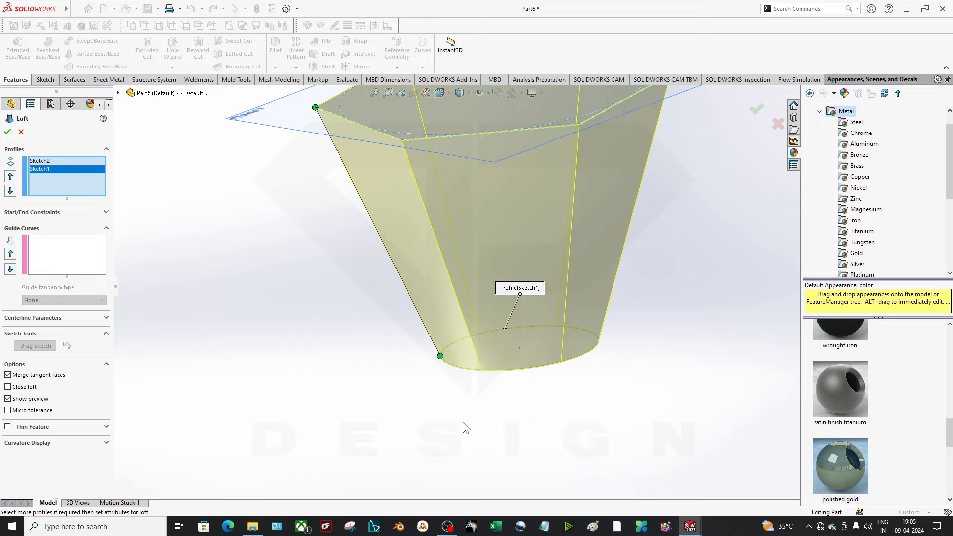
pyautogui.press('f')
pyautogui.moveTo(433, 381); pyautogui.dragTo(455, 368, button='middle')
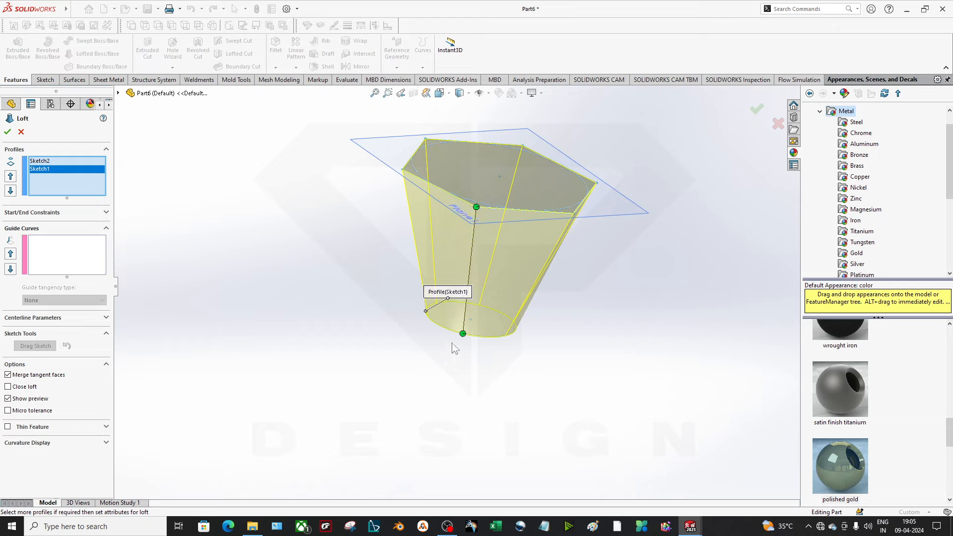
pyautogui.click(21, 132)
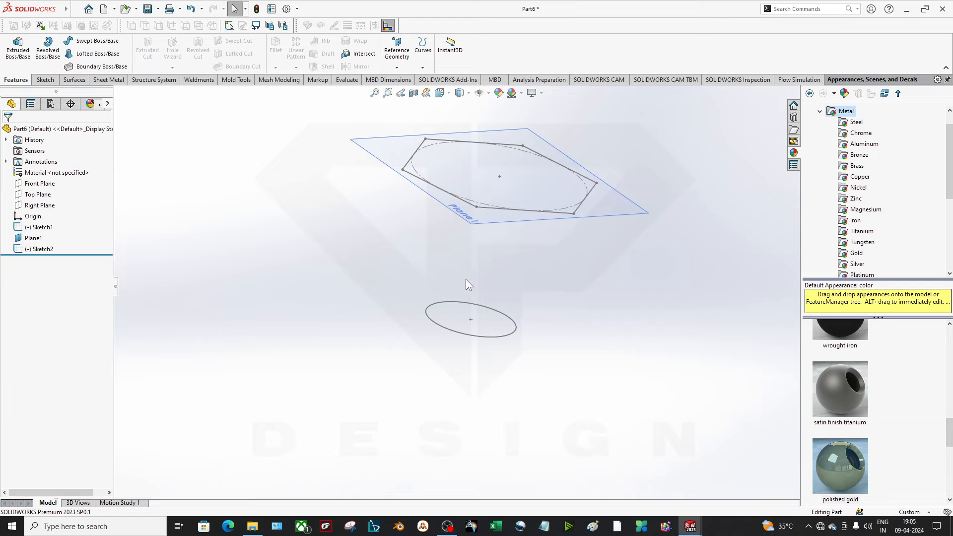
# Look at the two profiles edge-on and start a sketch on the Top Plane.
pyautogui.moveTo(466, 279)
pyautogui.mouseDown(button='middle')
pyautogui.moveTo(437, 268)
pyautogui.moveTo(410, 171)
pyautogui.mouseUp(button='middle')
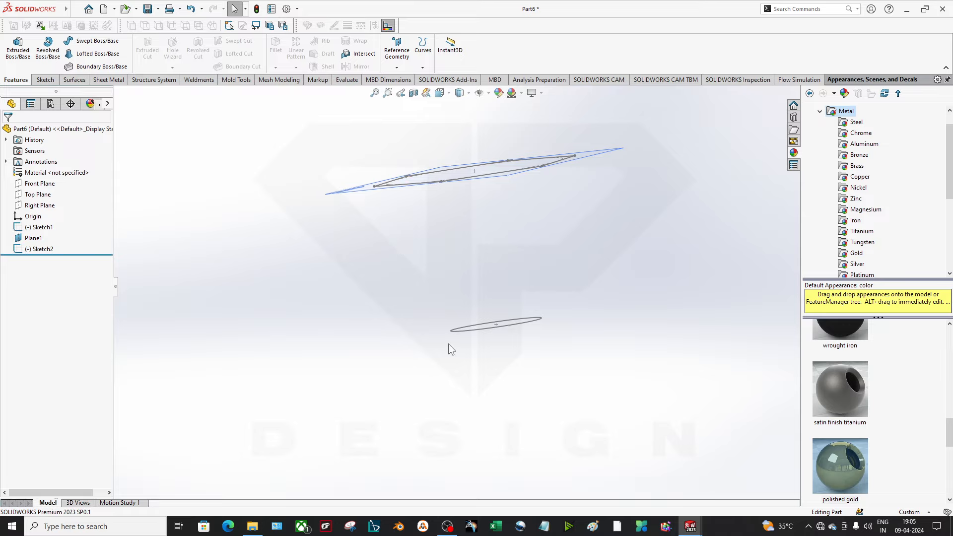
pyautogui.press('space')
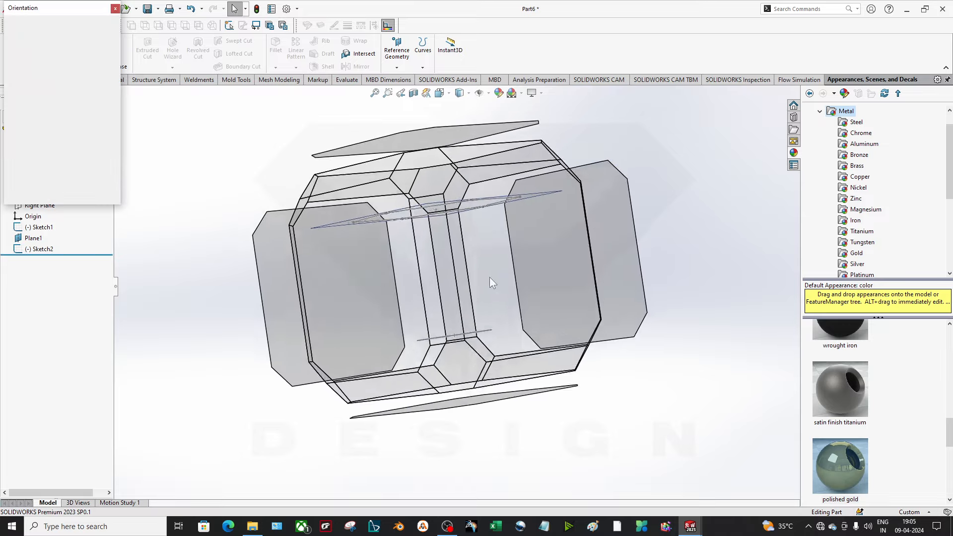
pyautogui.click(387, 320)
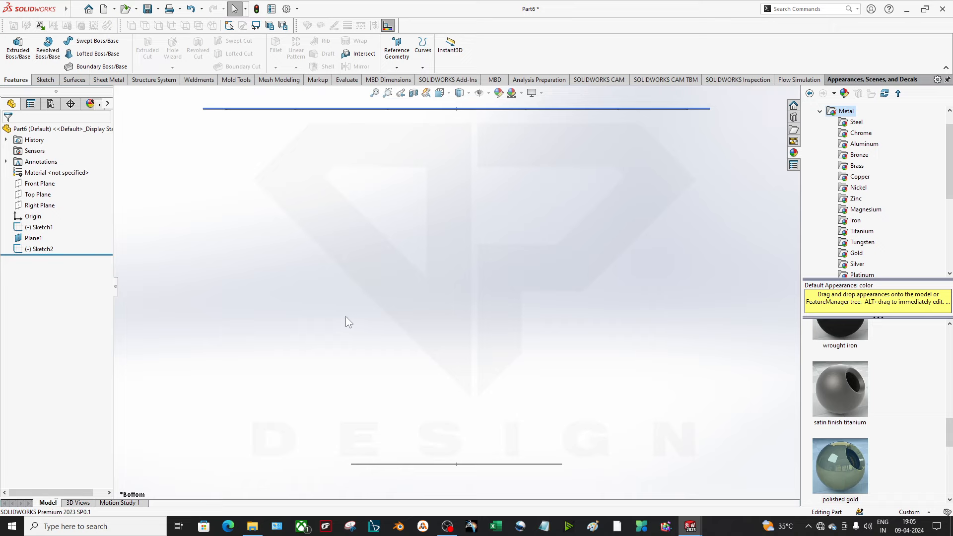
pyautogui.click(47, 185)
pyautogui.click(41, 195)
pyautogui.click(50, 180)
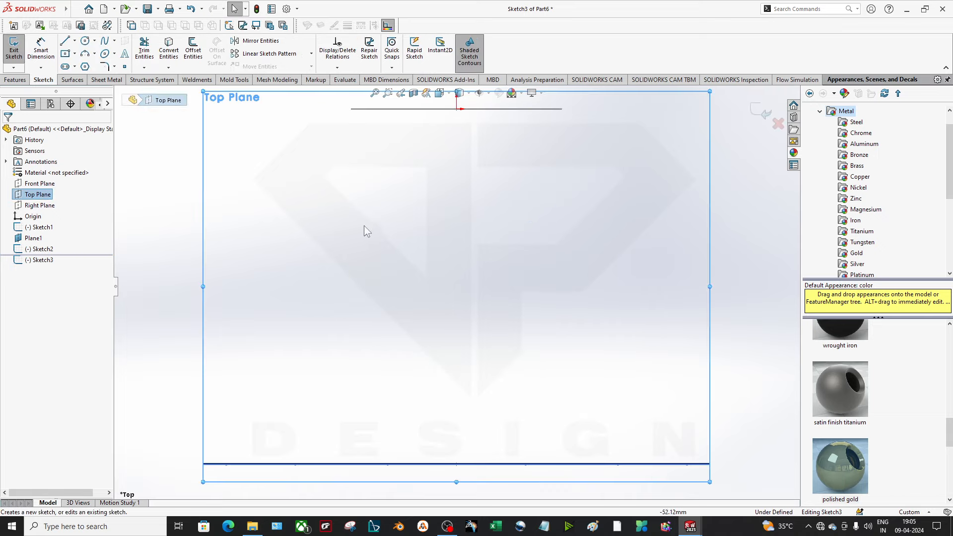
# Sketch an outward-bulging three-point arc from the circle's edge towards the hexagon plane, with a chord of about 93 mm.
pyautogui.click(85, 53)
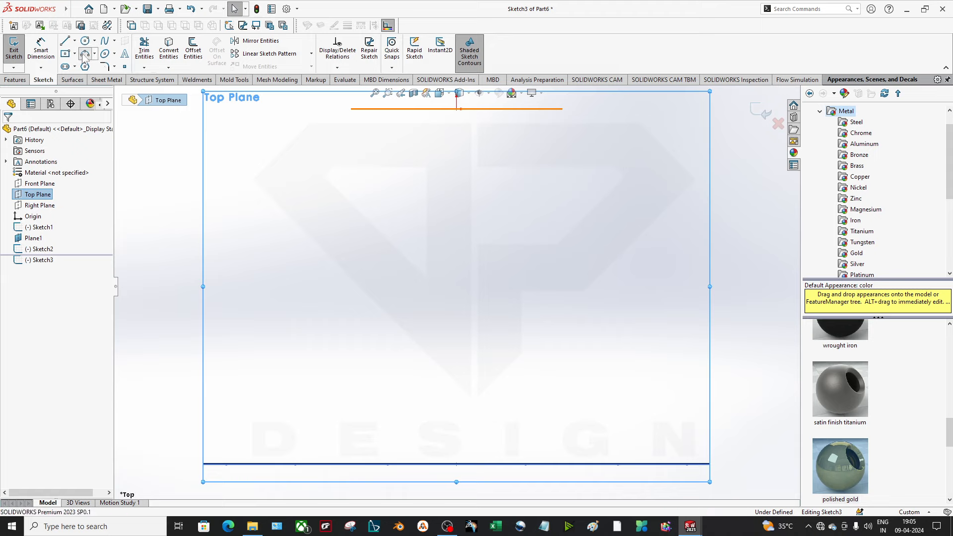
pyautogui.click(351, 109)
pyautogui.click(386, 271)
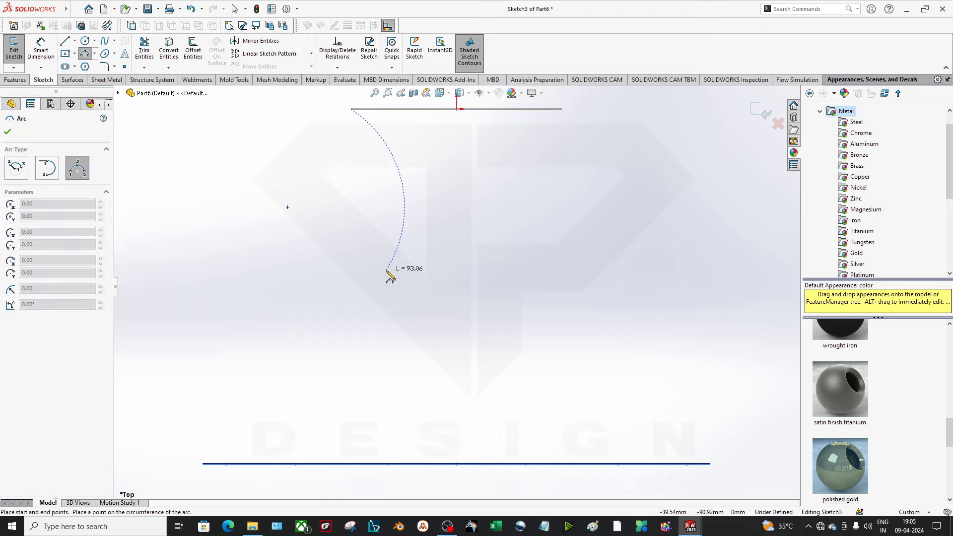
pyautogui.click(365, 252)
pyautogui.press('Escape')
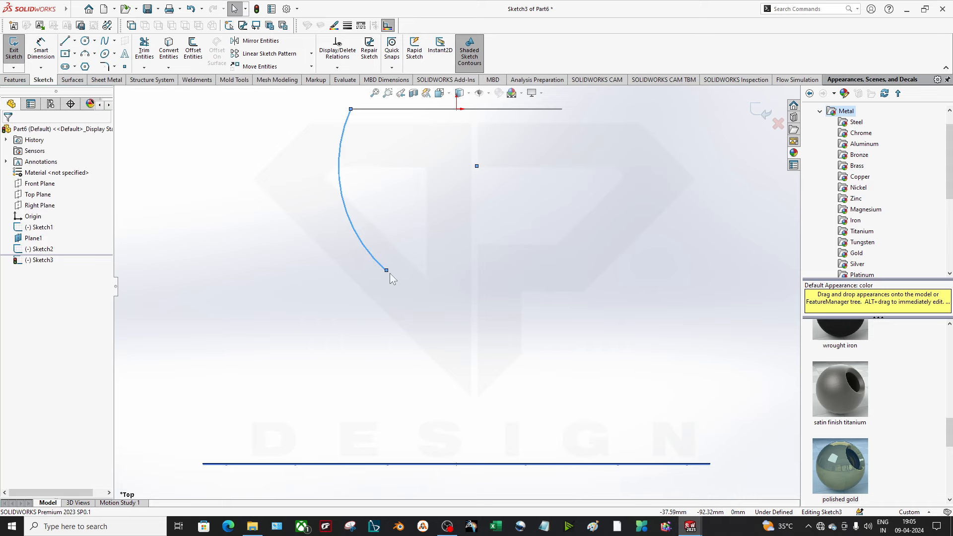
# Try stretching the arc's lower end onto the hexagon plane and shifting the whole arc inward.
pyautogui.click(387, 272)
pyautogui.moveTo(386, 271); pyautogui.dragTo(388, 464)
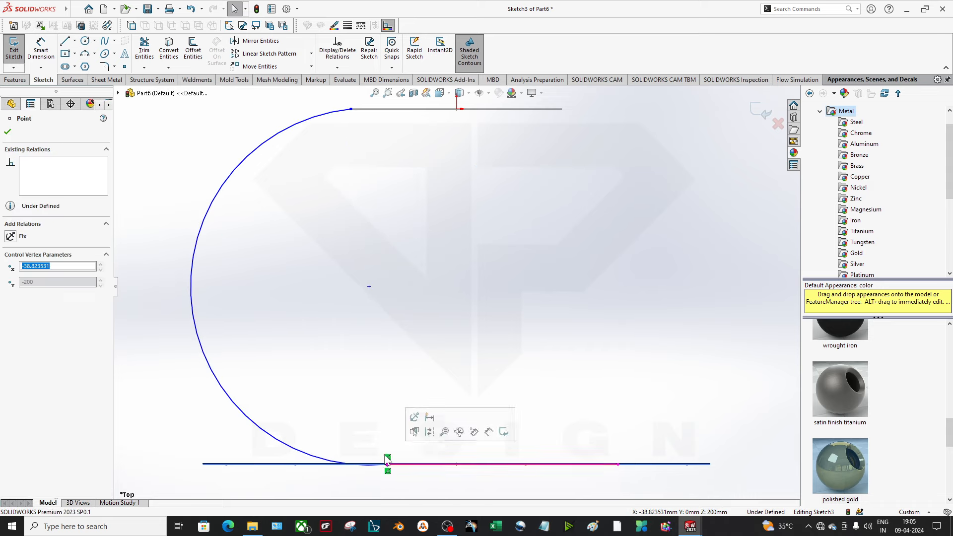
pyautogui.moveTo(370, 288); pyautogui.dragTo(501, 286)
pyautogui.press('Escape')
# Replace the arc with a wavy seven-point spline running from the circle's edge to the hexagon plane.
pyautogui.click(326, 247)
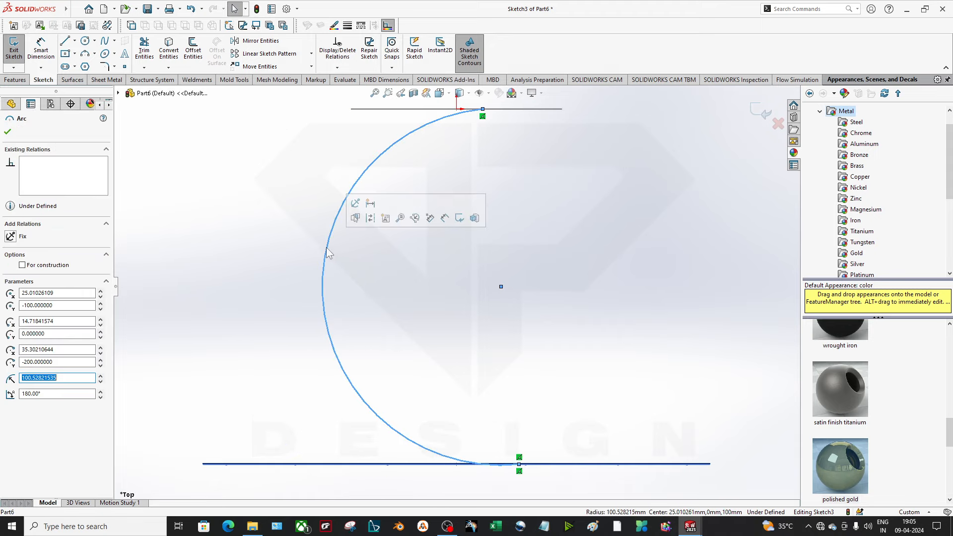
pyautogui.press('Delete')
pyautogui.click(105, 42)
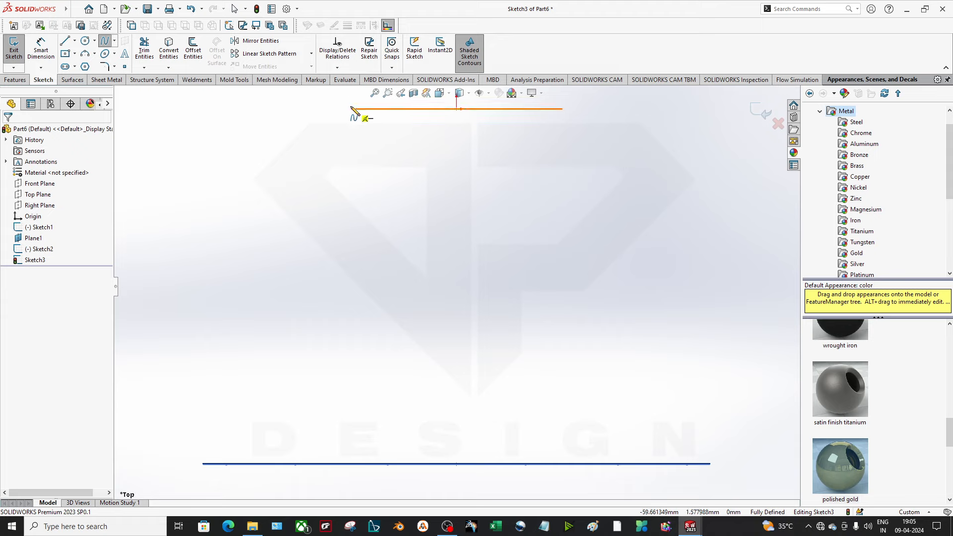
pyautogui.click(351, 109)
pyautogui.click(356, 201)
pyautogui.click(421, 218)
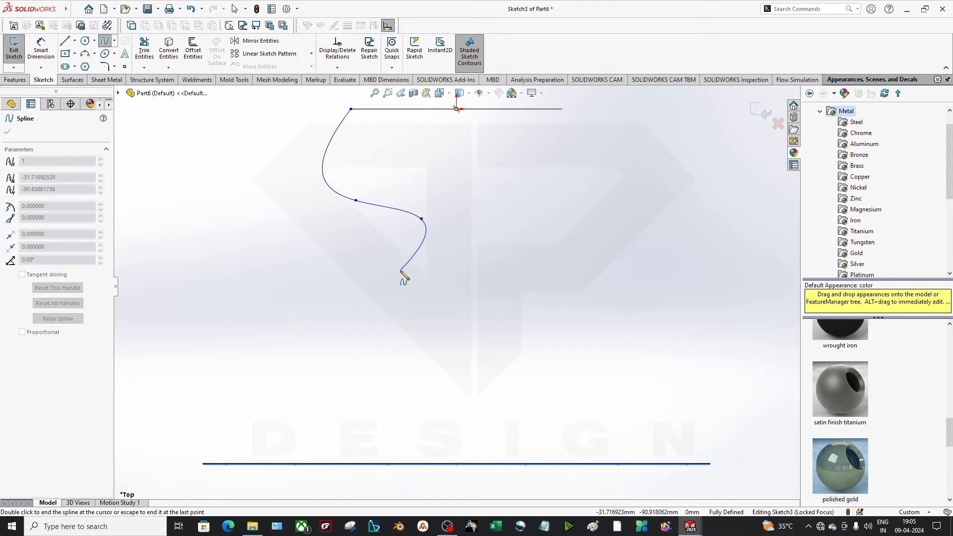
pyautogui.click(400, 292)
pyautogui.click(357, 358)
pyautogui.click(396, 409)
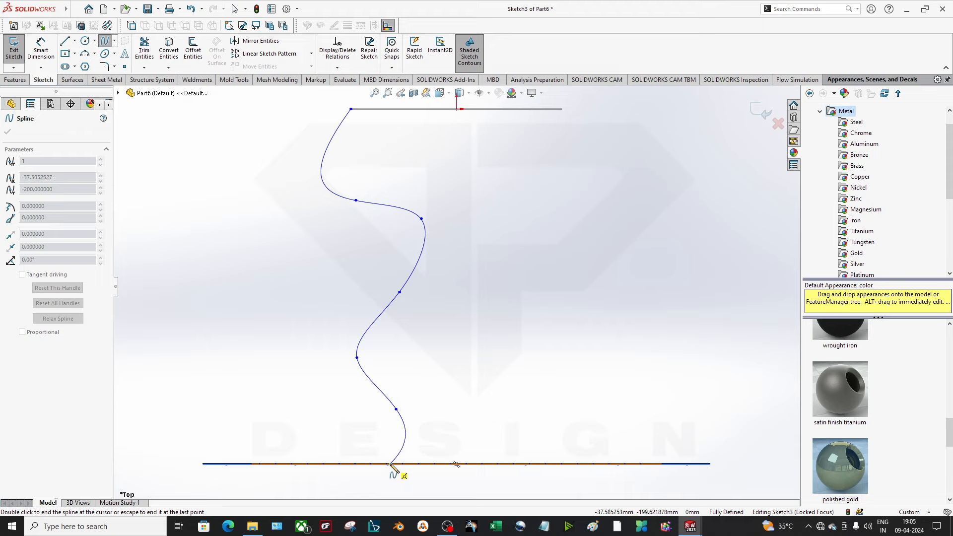
pyautogui.doubleClick(388, 464)
pyautogui.press('Escape')
# Smooth the spline by moving its third and fourth points outward, and close the sketch.
pyautogui.moveTo(422, 219); pyautogui.dragTo(381, 255)
pyautogui.click(425, 278)
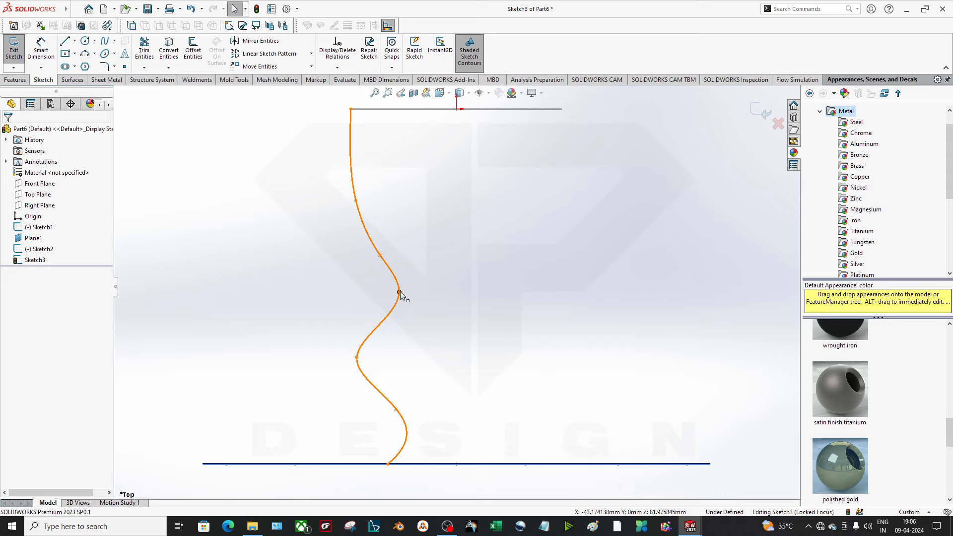
pyautogui.moveTo(399, 292); pyautogui.dragTo(369, 299)
pyautogui.click(457, 293)
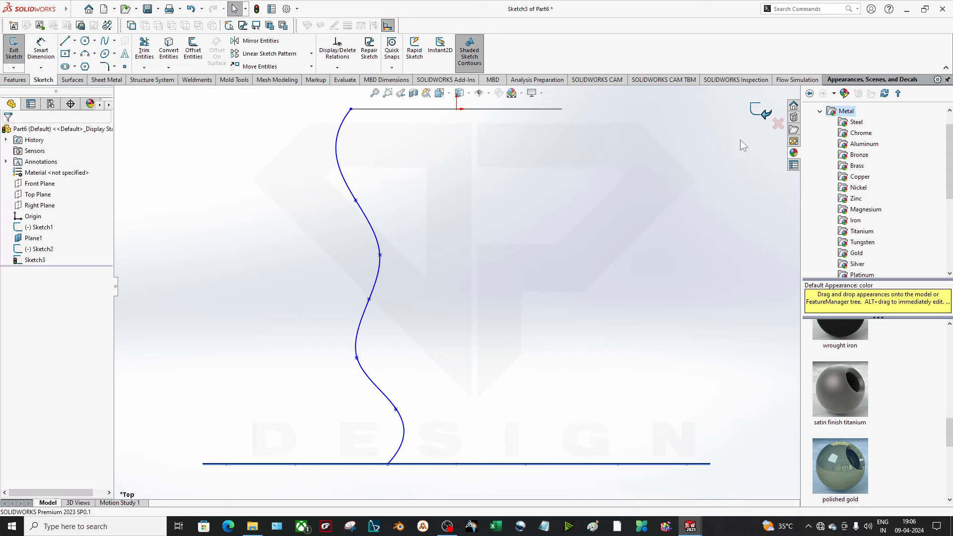
pyautogui.click(760, 110)
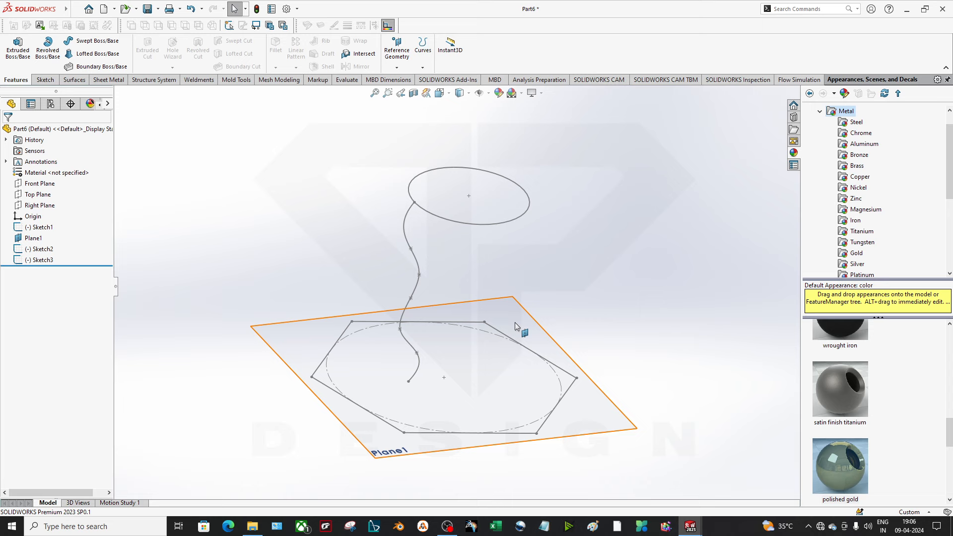
# Reopen the spline sketch, pull the spline's lower endpoint outward and make it coincident with the nearest hexagon corner.
pyautogui.moveTo(515, 322); pyautogui.dragTo(508, 311, button='middle')
pyautogui.click(416, 389)
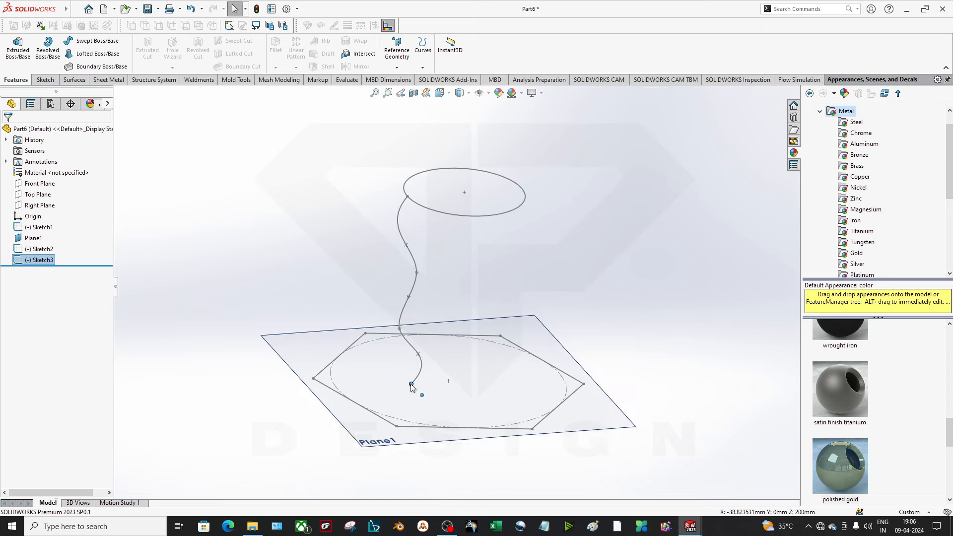
pyautogui.click(442, 343)
pyautogui.scroll(3, 442, 344)
pyautogui.moveTo(442, 344); pyautogui.dragTo(452, 380, button='middle')
pyautogui.moveTo(431, 343)
pyautogui.mouseDown()
pyautogui.moveTo(393, 345)
pyautogui.moveTo(416, 343)
pyautogui.mouseUp()
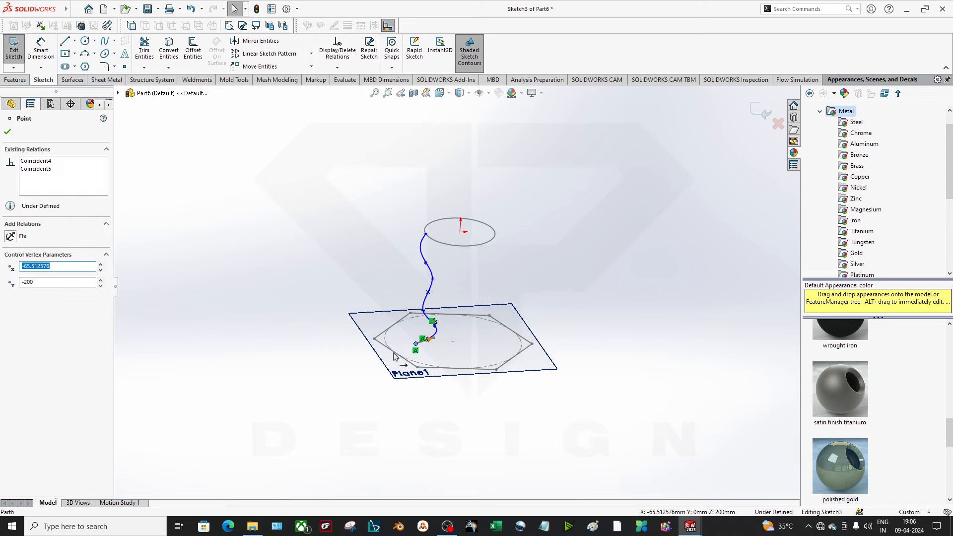
pyautogui.keyDown('ctrl'); pyautogui.click(373, 340); pyautogui.keyUp('ctrl')
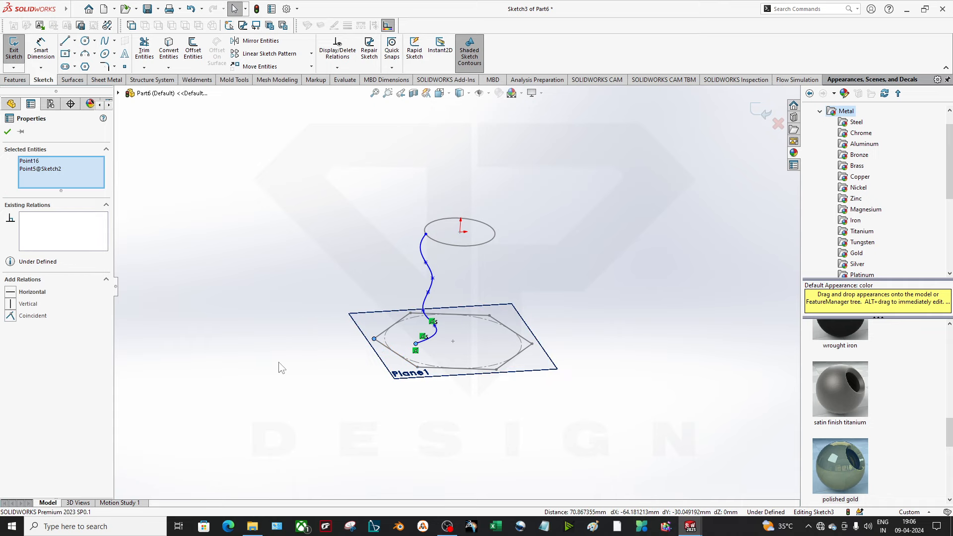
pyautogui.click(10, 316)
pyautogui.click(305, 351)
# Reshape the lower part of the spline by moving its second-to-last point outward, and close the sketch.
pyautogui.scroll(-3, 304, 351)
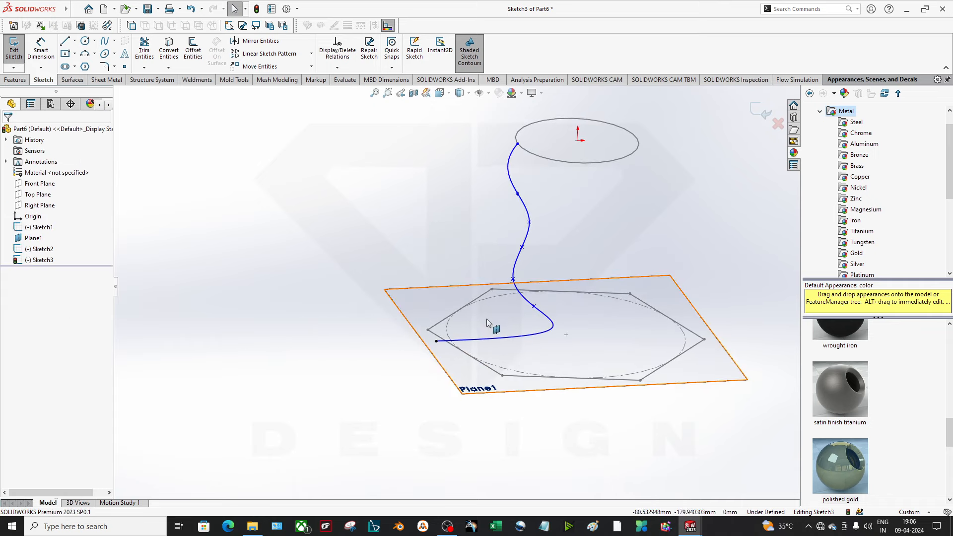
pyautogui.moveTo(487, 320); pyautogui.dragTo(502, 268, button='middle')
pyautogui.moveTo(571, 217); pyautogui.dragTo(565, 351, button='middle')
pyautogui.moveTo(547, 313); pyautogui.dragTo(499, 314)
pyautogui.click(698, 150)
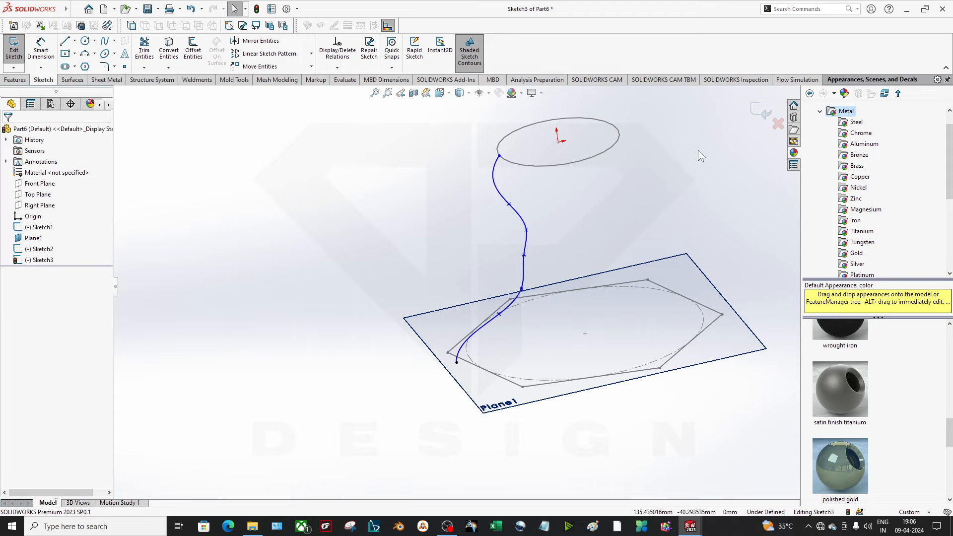
pyautogui.click(763, 112)
# Set up a boss loft with the circle and hexagon sketches as profiles and the spline sketch as guide curve.
pyautogui.moveTo(591, 249)
pyautogui.mouseDown(button='middle')
pyautogui.moveTo(587, 199)
pyautogui.moveTo(619, 223)
pyautogui.mouseUp(button='middle')
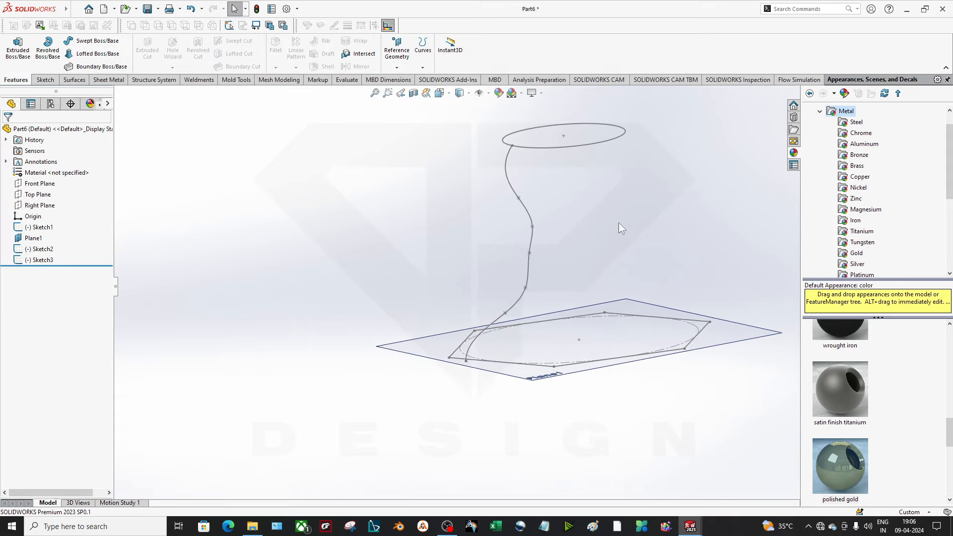
pyautogui.moveTo(554, 260); pyautogui.dragTo(516, 287, button='middle')
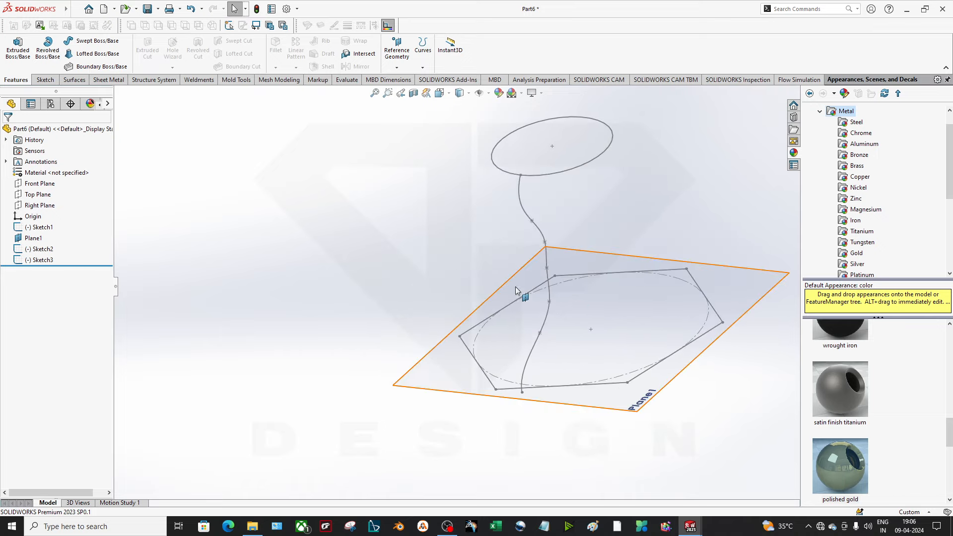
pyautogui.click(92, 53)
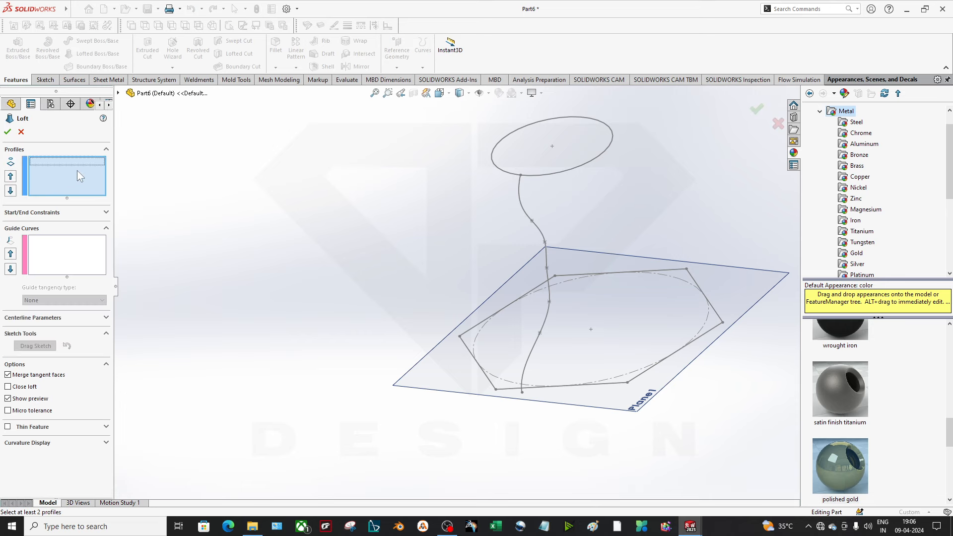
pyautogui.click(542, 176)
pyautogui.click(608, 383)
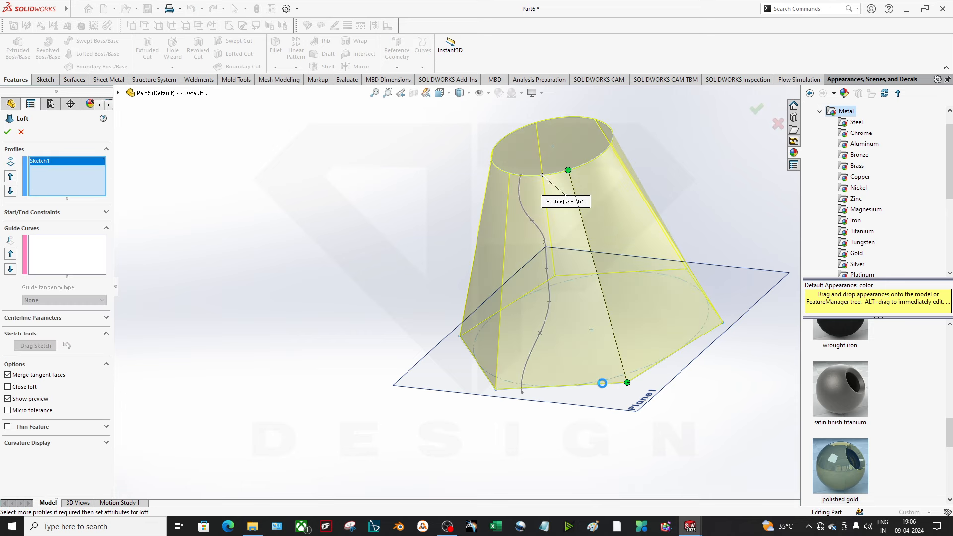
pyautogui.click(67, 272)
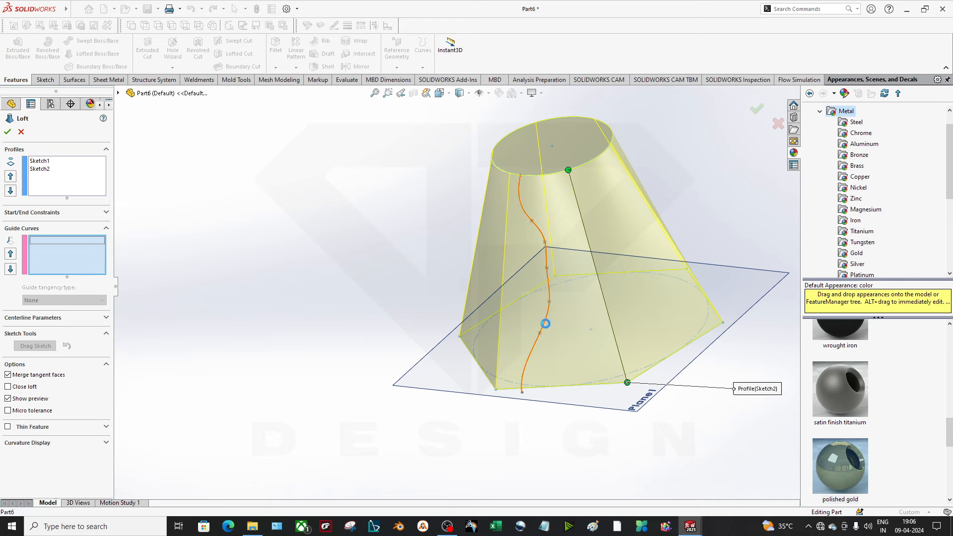
pyautogui.click(545, 322)
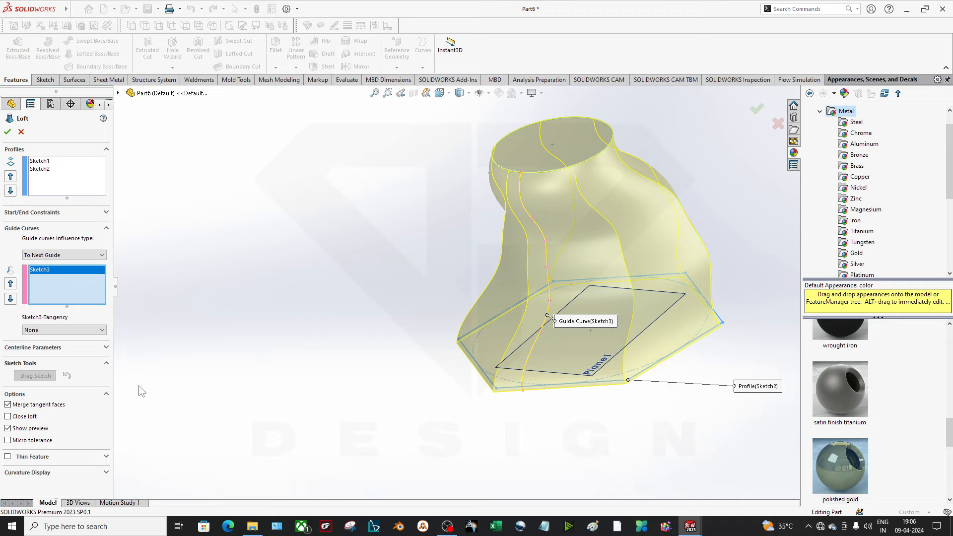
# Switch the Close loft option on and off, try to complete the guided loft, and cancel it.
pyautogui.moveTo(319, 382); pyautogui.dragTo(350, 357, button='middle')
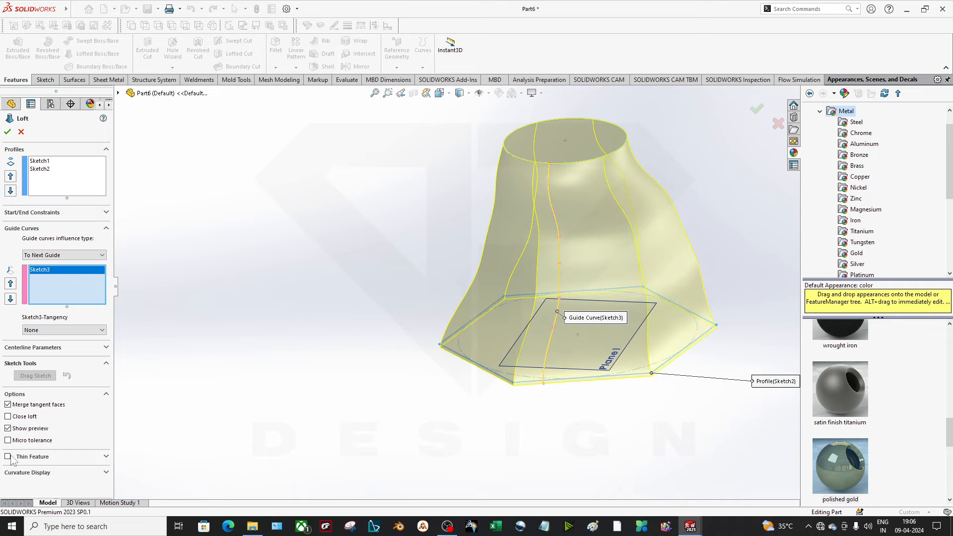
pyautogui.click(26, 417)
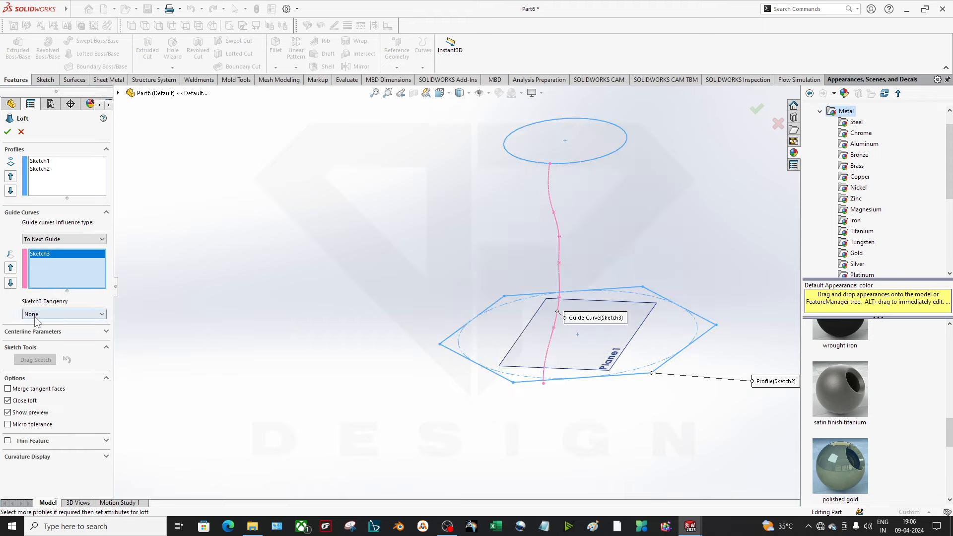
pyautogui.click(25, 400)
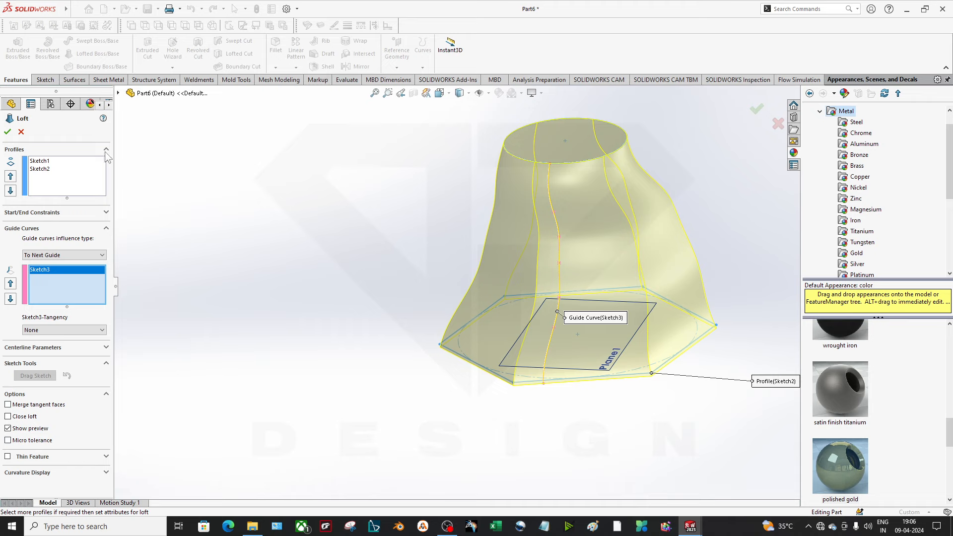
pyautogui.click(8, 132)
pyautogui.scroll(-6, 578, 366)
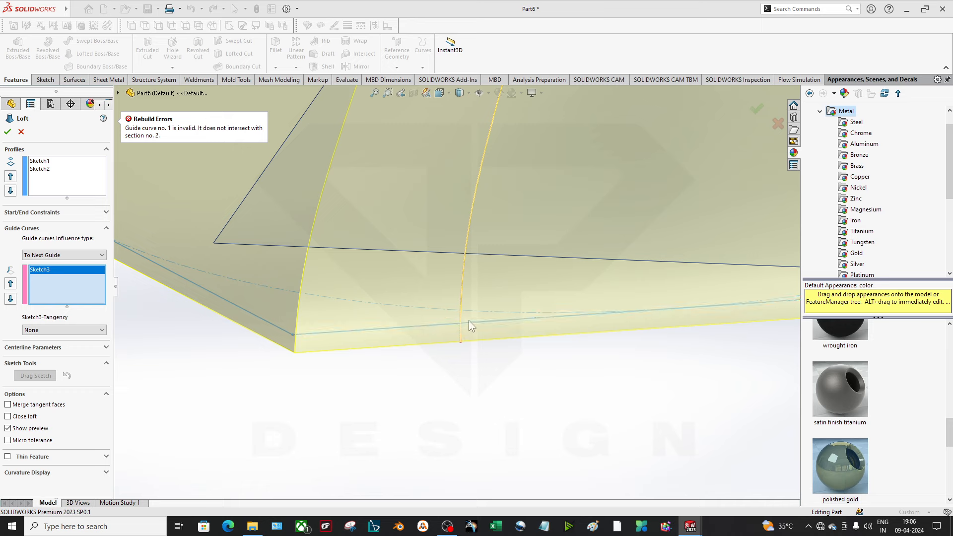
pyautogui.scroll(5, 464, 327)
pyautogui.click(23, 132)
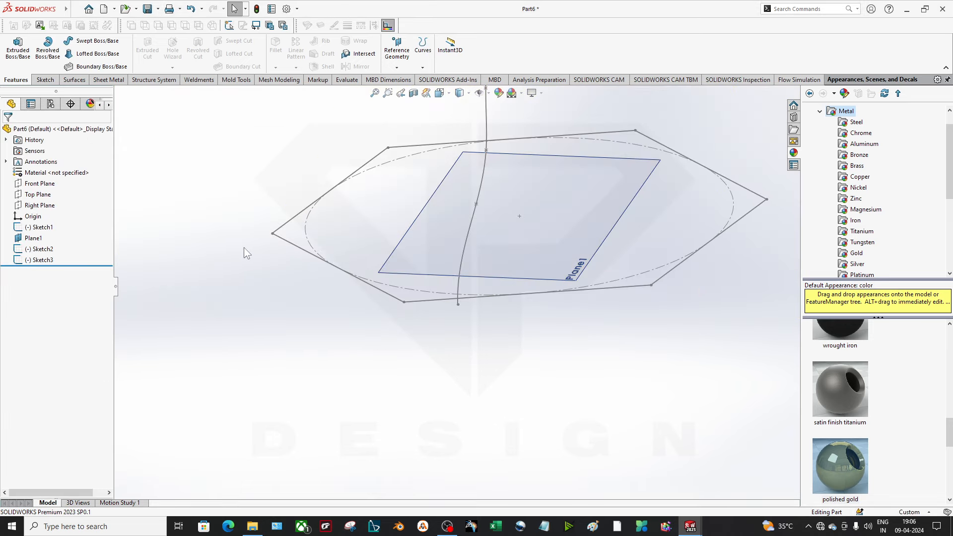
# Reopen the spline sketch and add a Pierce relation between the spline's lower endpoint and the adjacent hexagon edge.
pyautogui.scroll(2, 508, 287)
pyautogui.scroll(3, 494, 253)
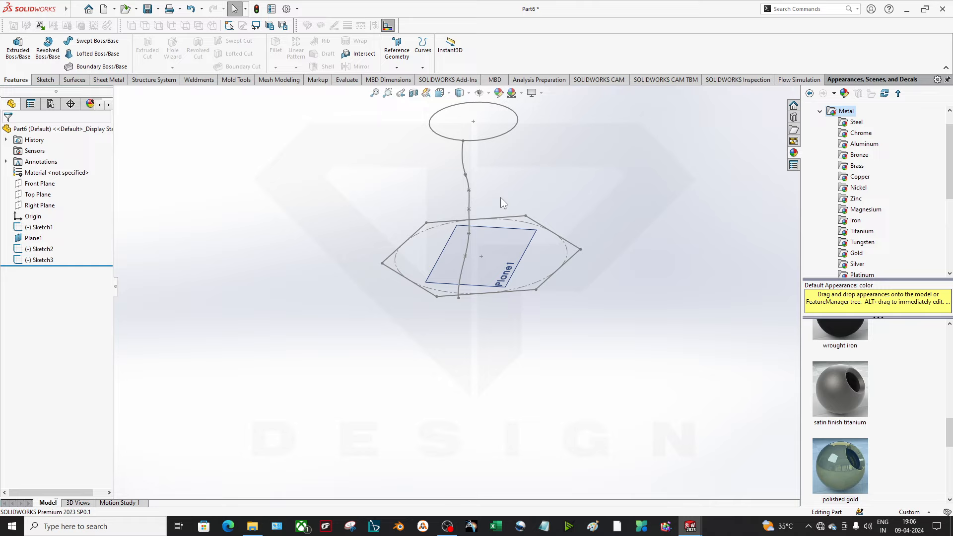
pyautogui.rightClick(462, 166)
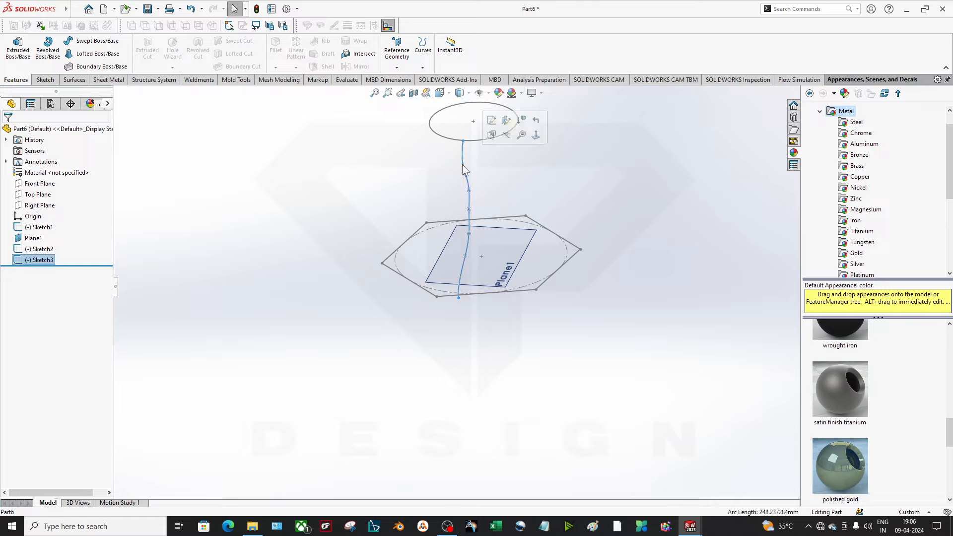
pyautogui.click(425, 326)
pyautogui.click(460, 284)
pyautogui.click(488, 240)
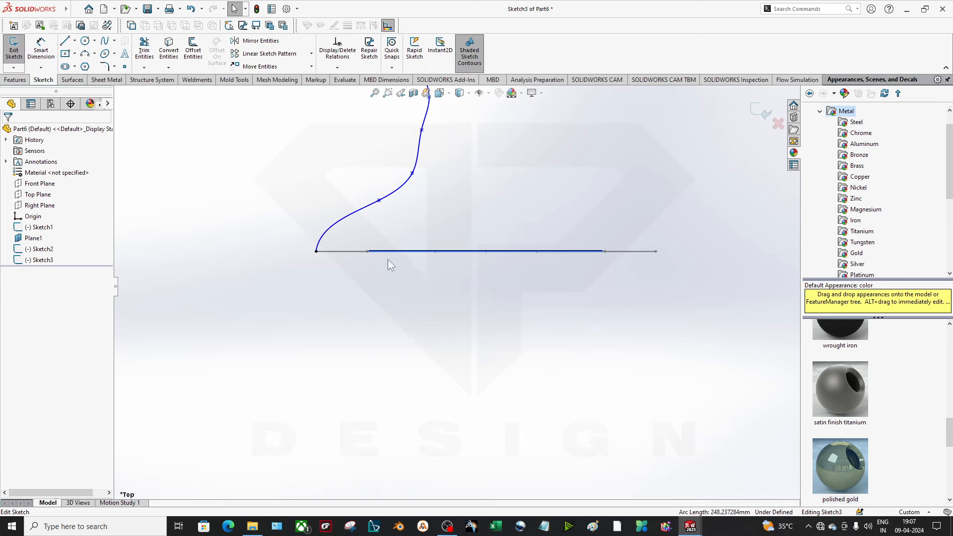
pyautogui.click(315, 249)
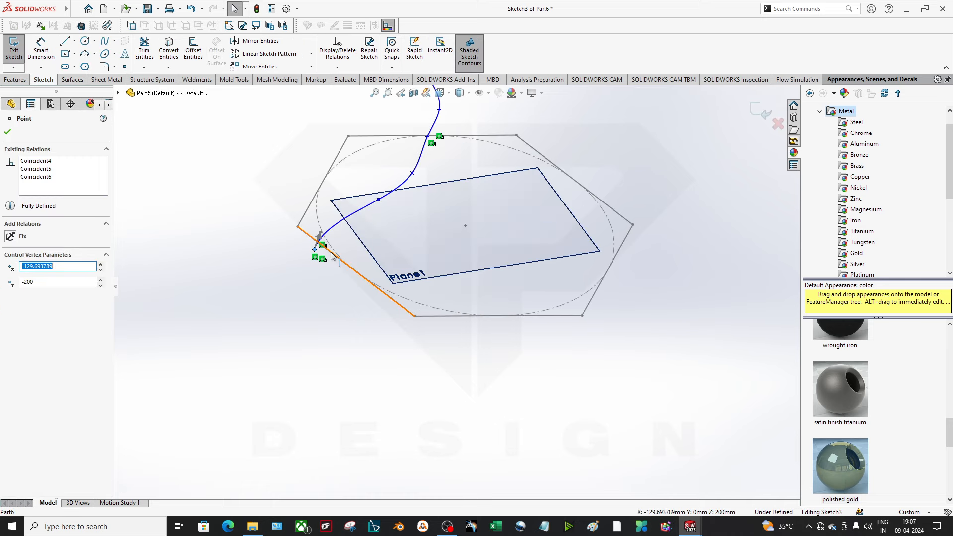
pyautogui.keyDown('ctrl'); pyautogui.click(328, 252); pyautogui.keyUp('ctrl')
pyautogui.click(11, 328)
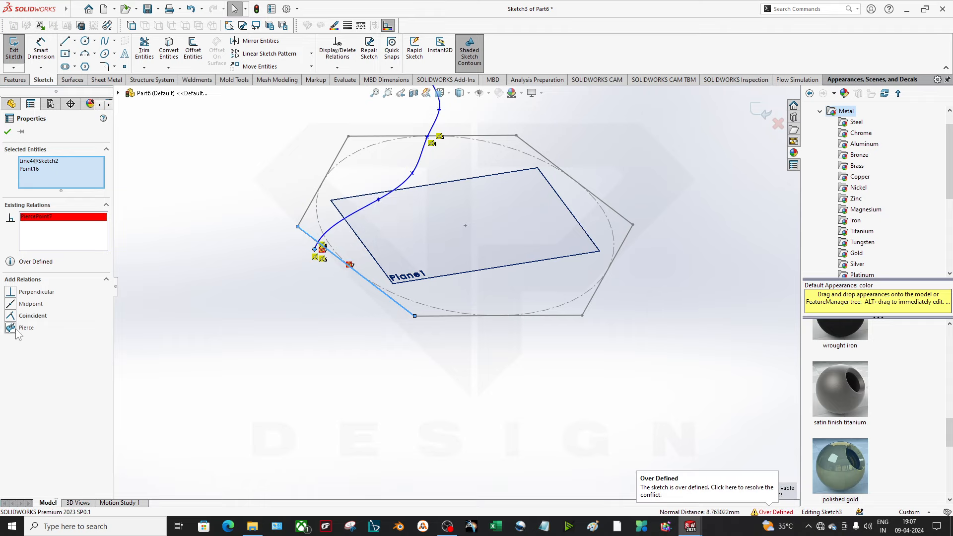
# Delete the Pierce relation and apply it again to the same endpoint and hexagon edge.
pyautogui.rightClick(32, 219)
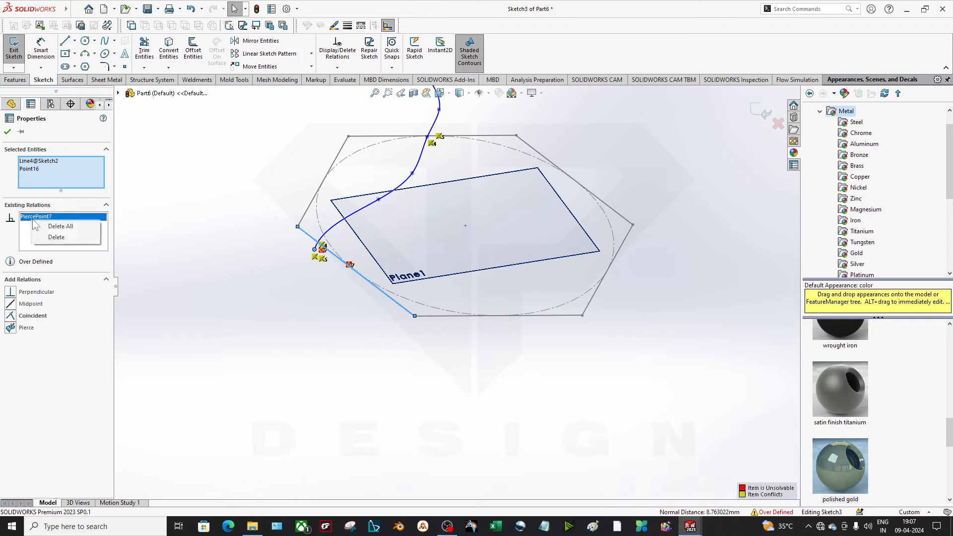
pyautogui.click(44, 225)
pyautogui.click(11, 328)
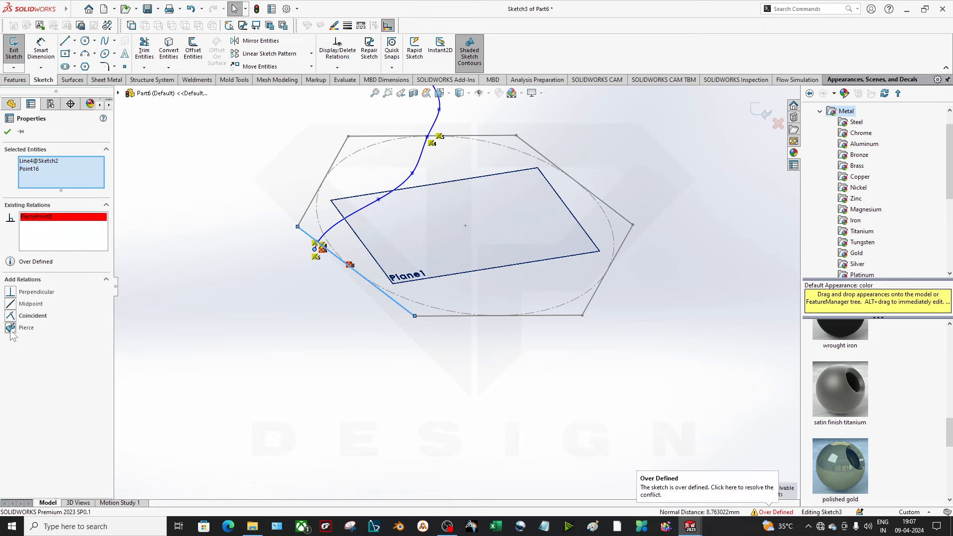
# Delete the conflicting coincident relation at the spline's lower endpoint and close the sketch.
pyautogui.scroll(-5, 337, 227)
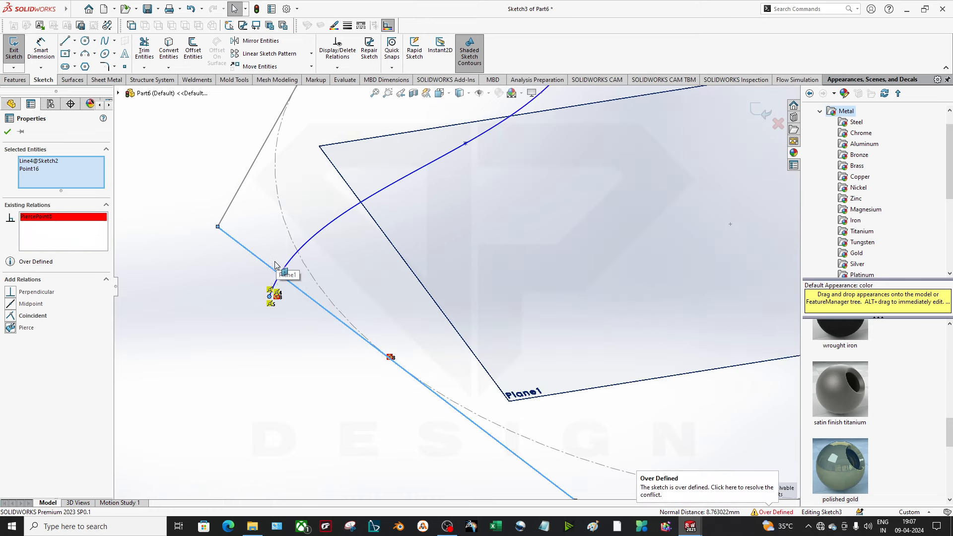
pyautogui.click(270, 291)
pyautogui.press('Delete')
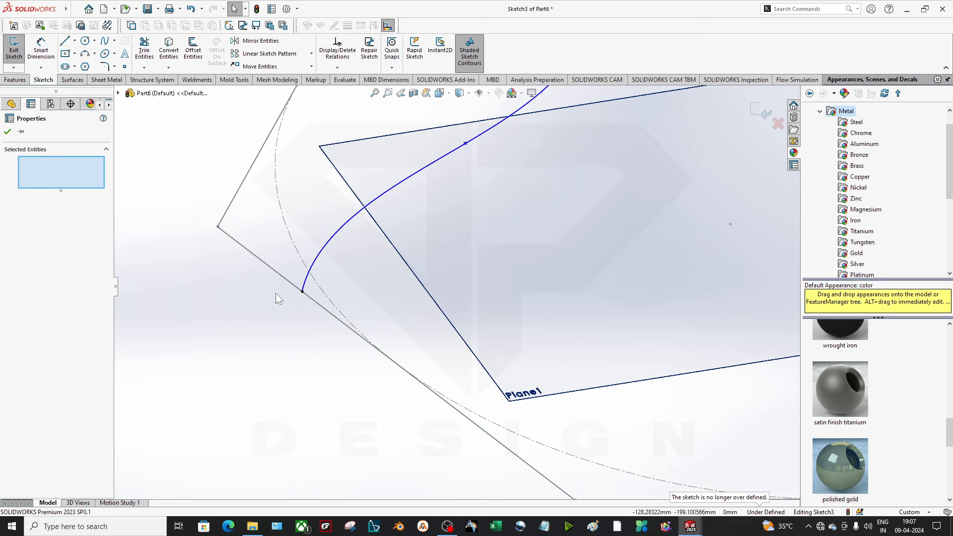
pyautogui.click(7, 133)
pyautogui.scroll(7, 185, 229)
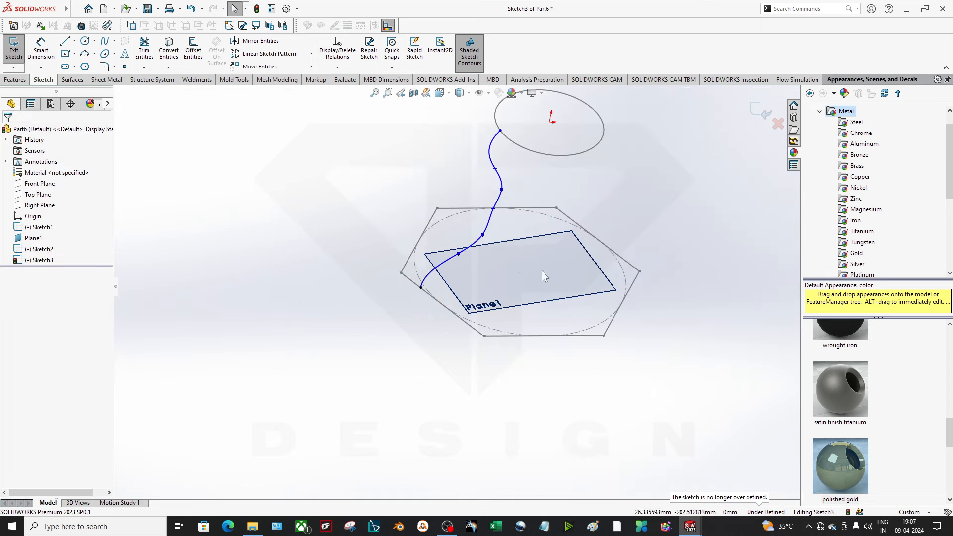
pyautogui.moveTo(541, 271); pyautogui.dragTo(502, 179, button='middle')
pyautogui.click(764, 116)
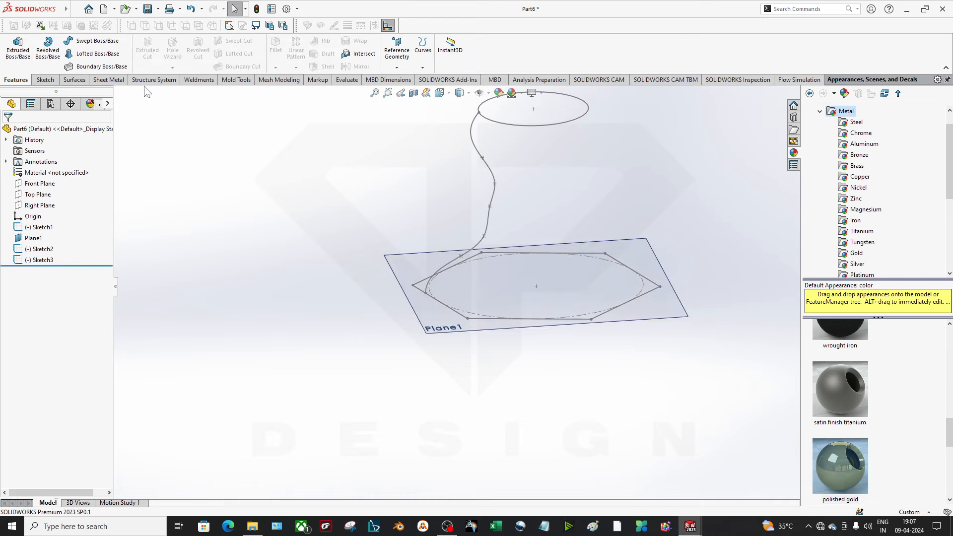
# Loft from the circle to the hexagon, using the wavy spline as the guide curve.
pyautogui.click(99, 66)
pyautogui.press('Escape')
pyautogui.click(547, 124)
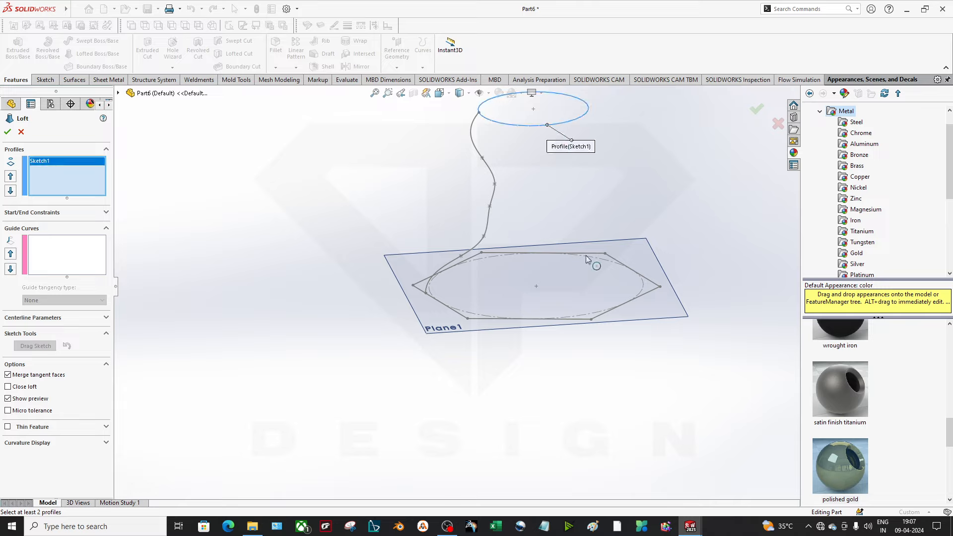
pyautogui.click(588, 256)
pyautogui.moveTo(540, 332); pyautogui.dragTo(506, 333, button='middle')
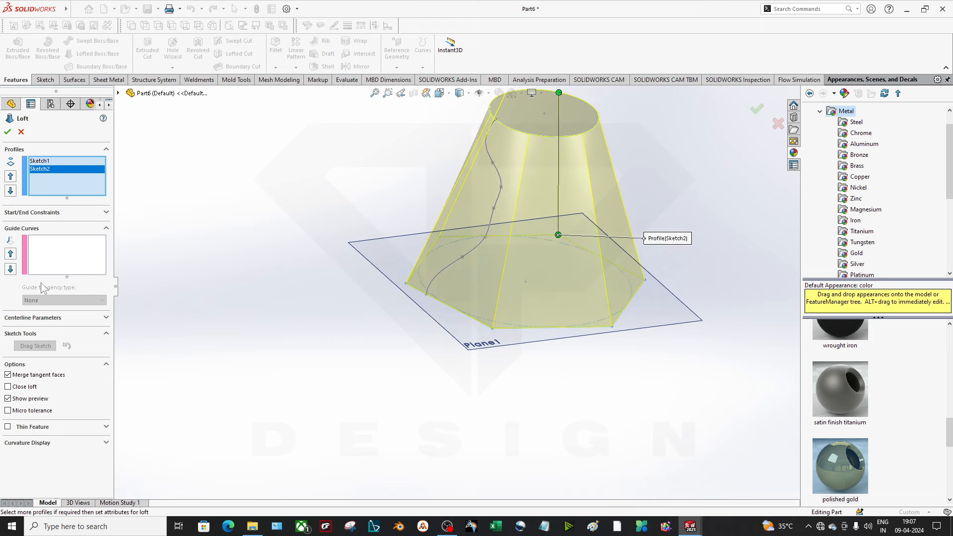
pyautogui.click(47, 268)
pyautogui.click(489, 228)
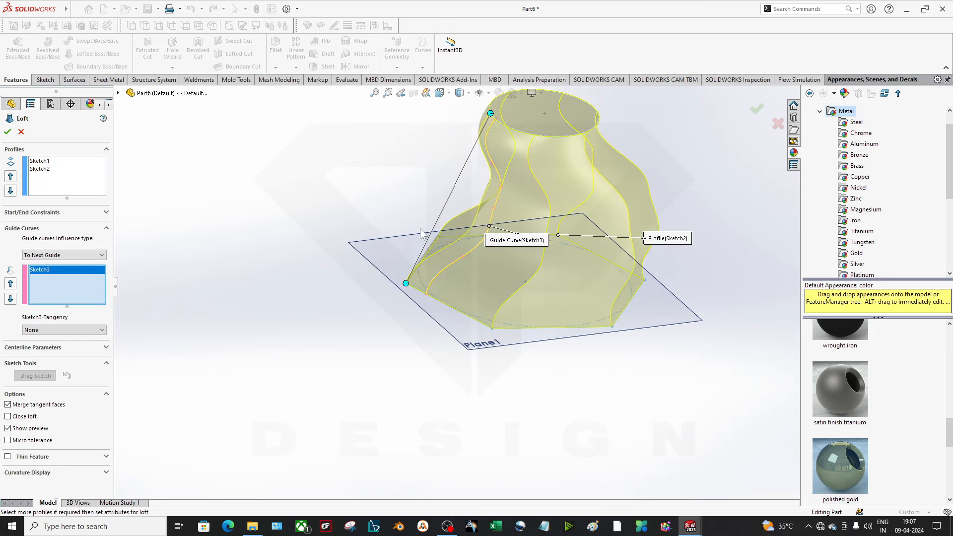
pyautogui.click(8, 131)
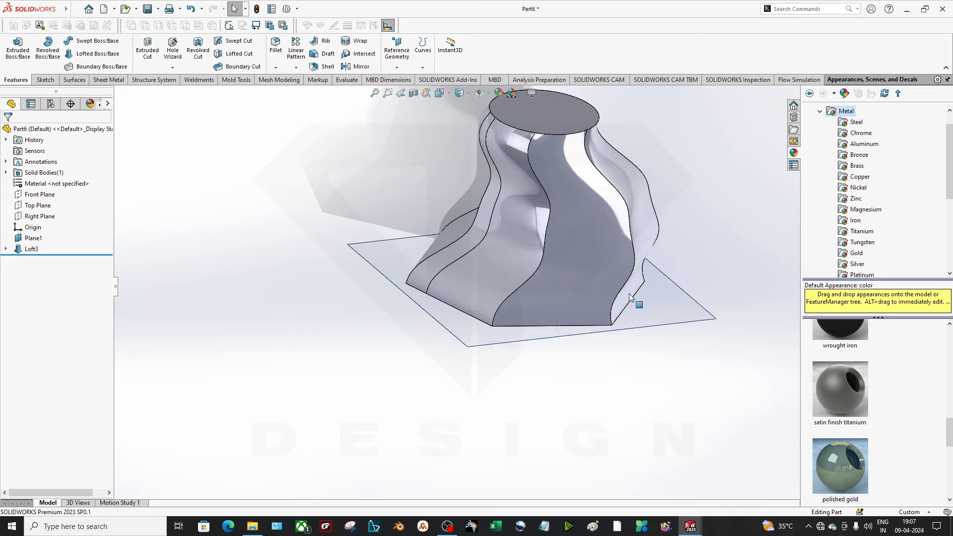
# Examine the guided loft's wavy faces from several angles, and undo the loft.
pyautogui.moveTo(629, 294); pyautogui.dragTo(589, 341, button='middle')
pyautogui.scroll(-3, 543, 240)
pyautogui.scroll(3, 544, 238)
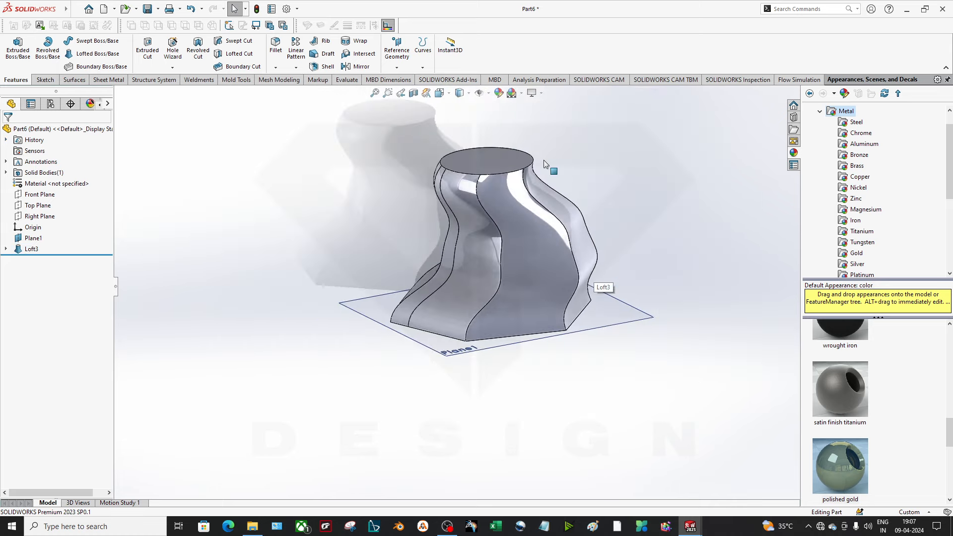
pyautogui.scroll(-3, 542, 164)
pyautogui.moveTo(403, 276); pyautogui.dragTo(474, 396, button='middle')
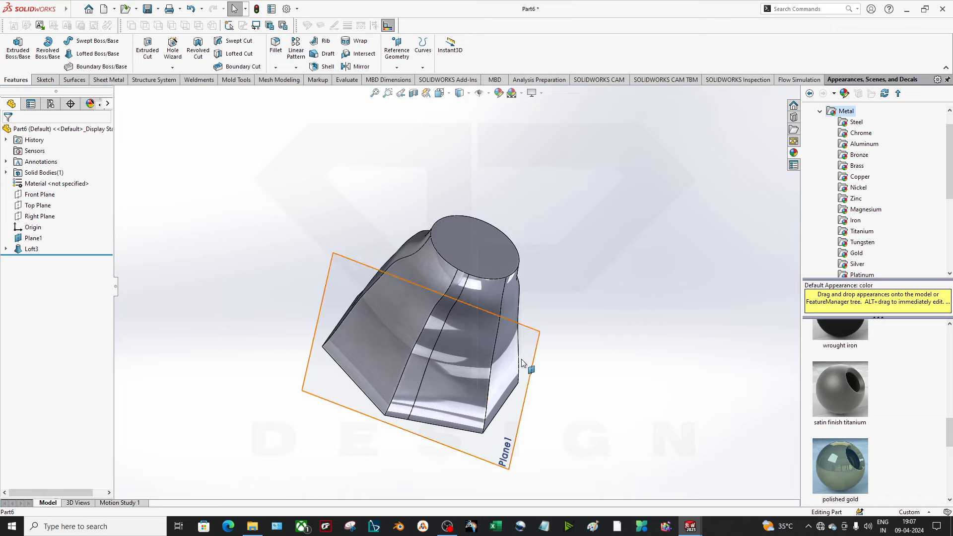
pyautogui.moveTo(470, 324); pyautogui.dragTo(500, 436, button='middle')
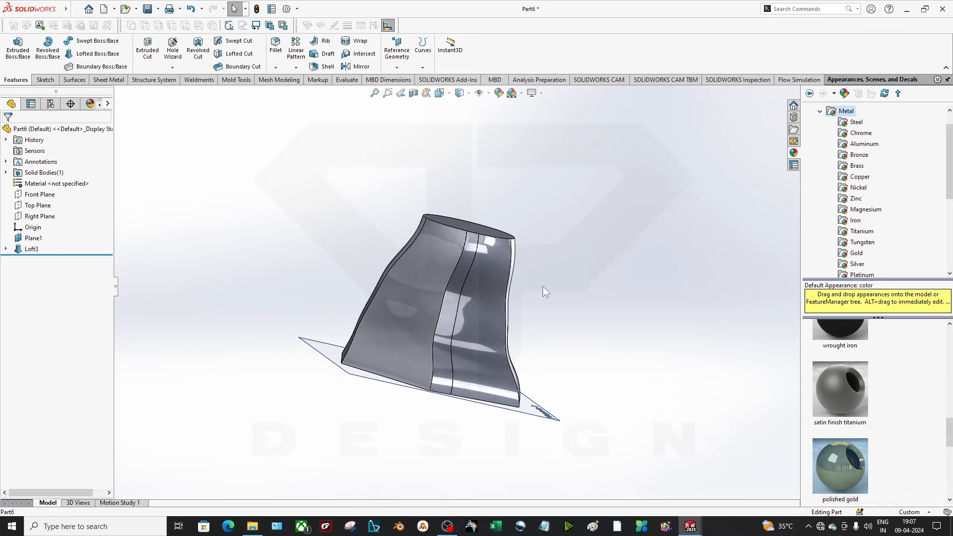
pyautogui.moveTo(475, 314); pyautogui.dragTo(422, 320, button='middle')
pyautogui.scroll(-2, 422, 320)
pyautogui.moveTo(368, 299); pyautogui.dragTo(320, 306, button='middle')
pyautogui.hotkey('ctrl', 'z')
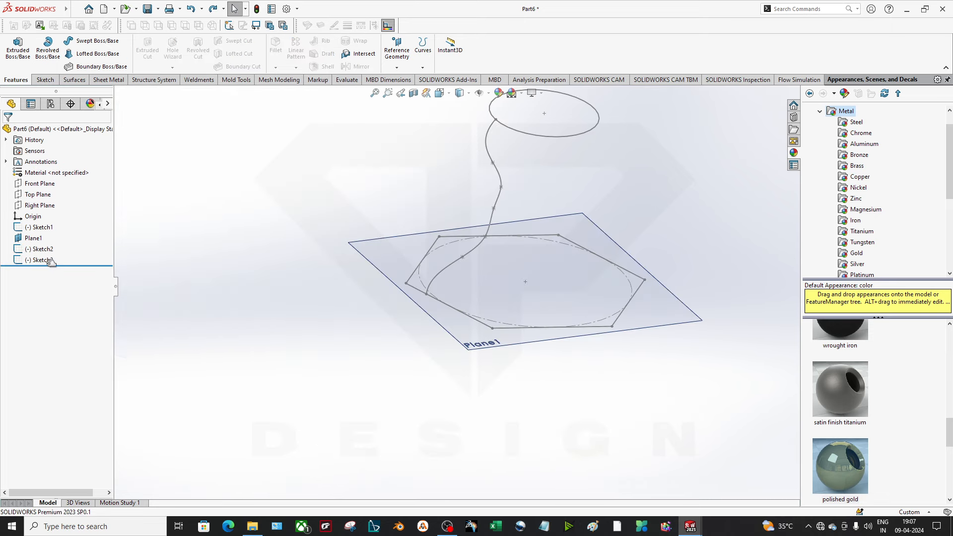
# Set up a Boundary Boss/Base with the circle and hexagon in Direction 1 and the wavy spline in Direction 2.
pyautogui.click(100, 66)
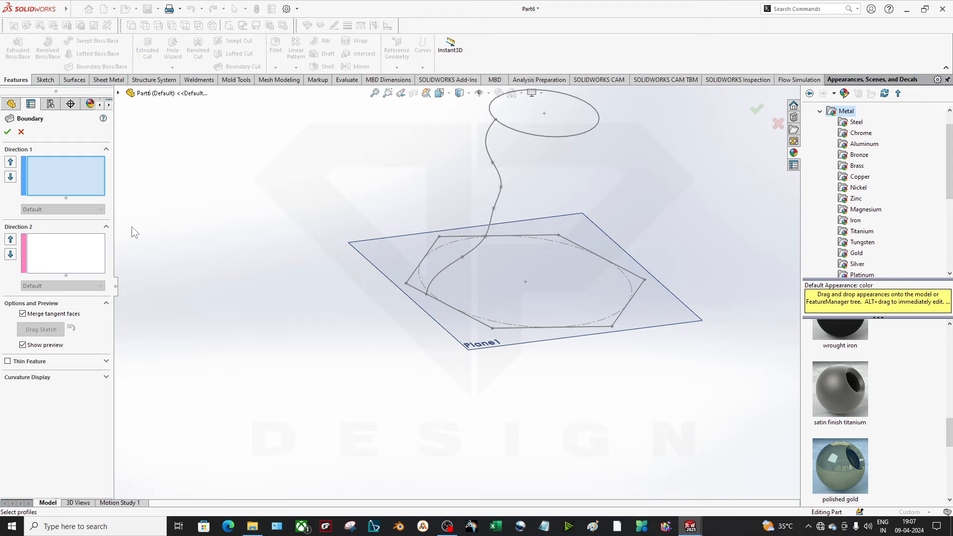
pyautogui.click(535, 128)
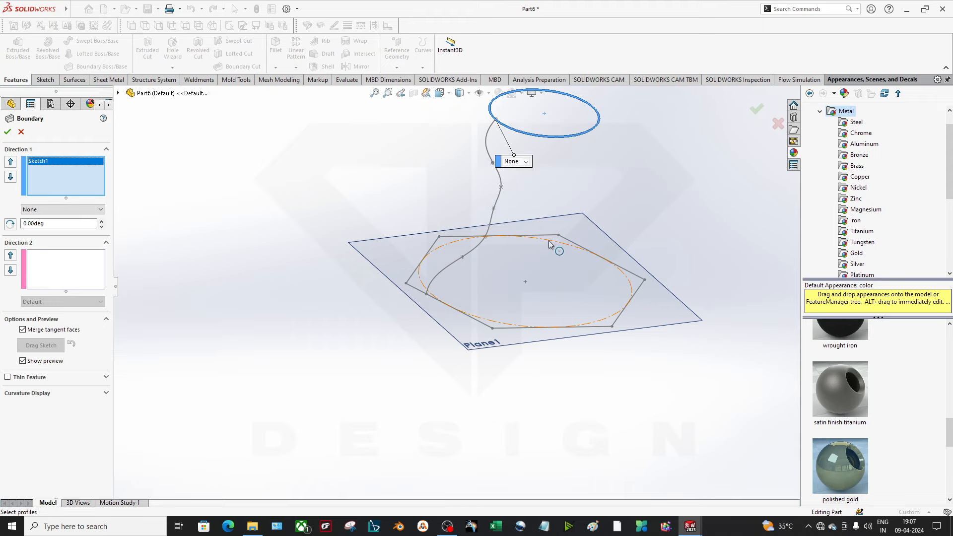
pyautogui.click(550, 235)
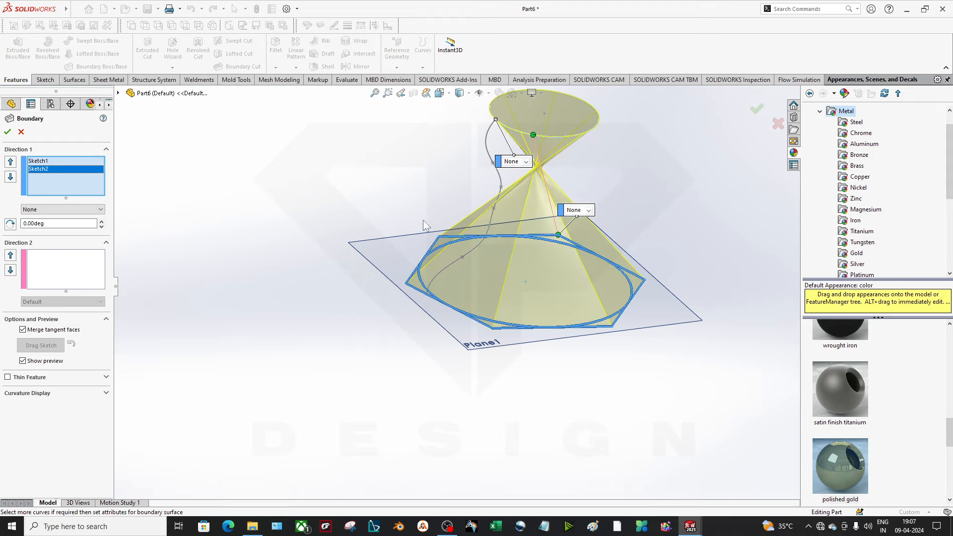
pyautogui.scroll(-2, 423, 220)
pyautogui.click(60, 266)
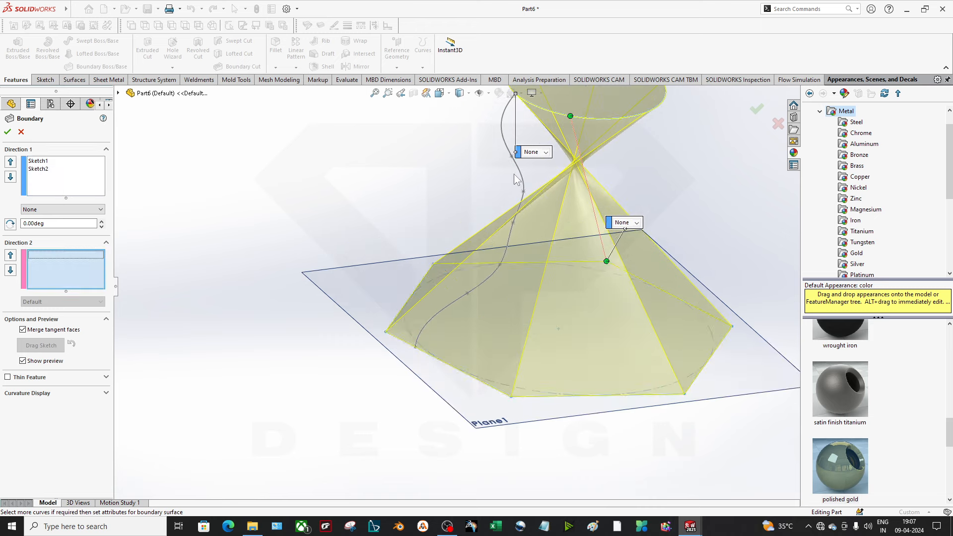
pyautogui.click(523, 190)
pyautogui.scroll(3, 535, 222)
pyautogui.moveTo(604, 276); pyautogui.dragTo(569, 261, button='middle')
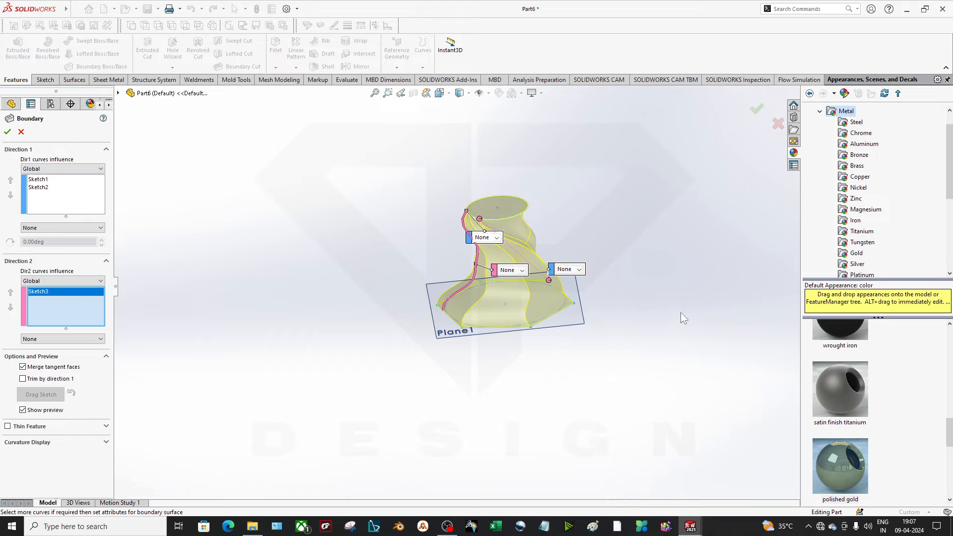
pyautogui.press('f')
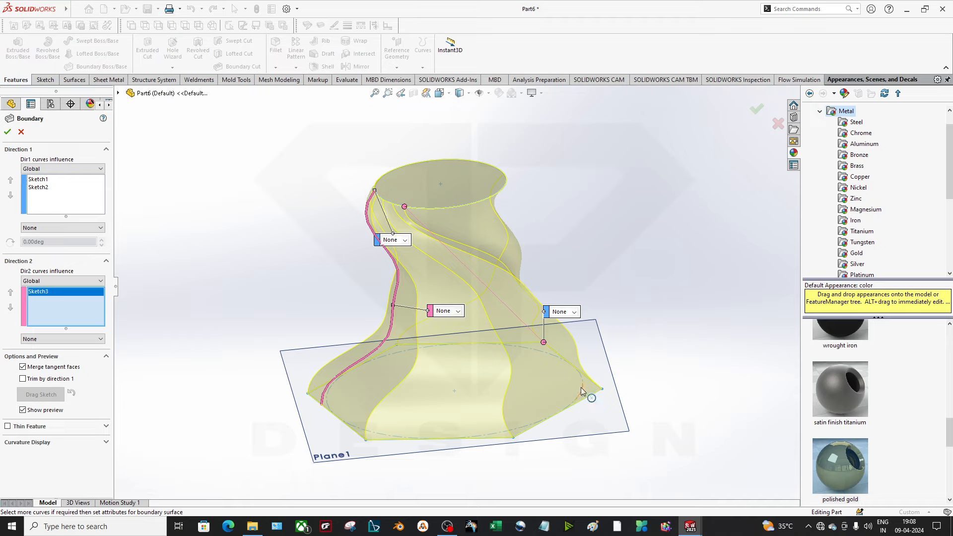
# Try to complete the boundary boss, shift its connector to the far side of the circle, and cancel the feature.
pyautogui.click(8, 132)
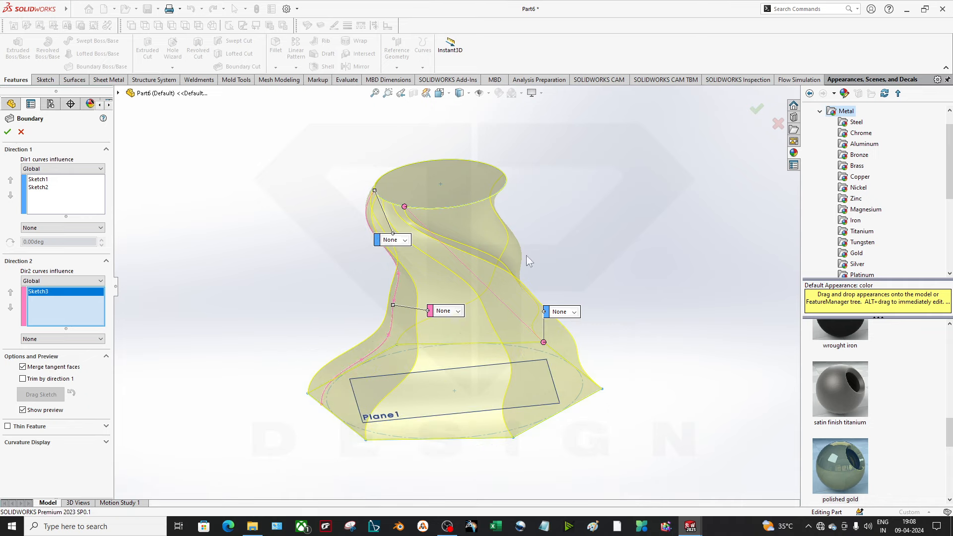
pyautogui.moveTo(429, 203); pyautogui.dragTo(481, 165)
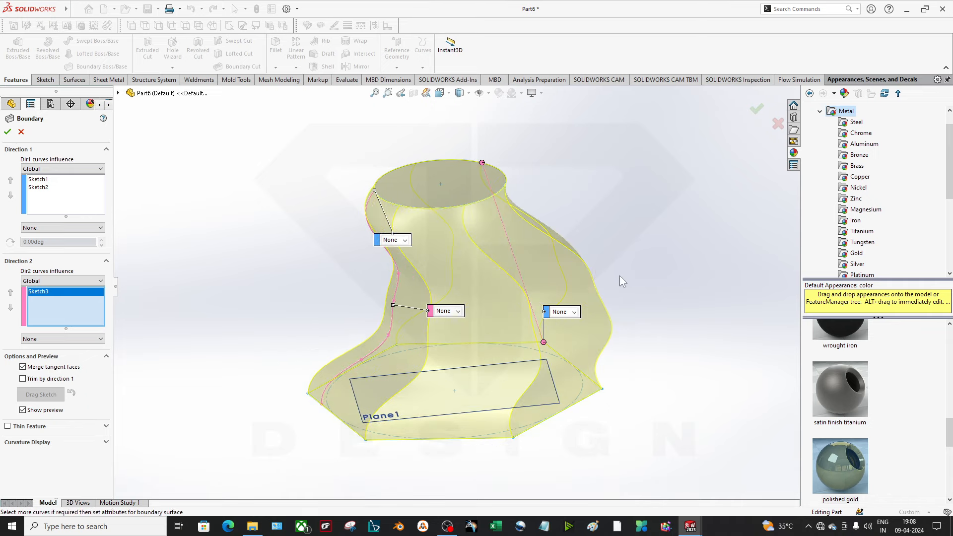
pyautogui.click(21, 131)
pyautogui.moveTo(207, 266)
pyautogui.mouseDown(button='middle')
pyautogui.moveTo(412, 285)
pyautogui.moveTo(354, 233)
pyautogui.moveTo(434, 267)
pyautogui.moveTo(506, 365)
pyautogui.moveTo(571, 320)
pyautogui.moveTo(477, 300)
pyautogui.moveTo(425, 432)
pyautogui.moveTo(470, 370)
pyautogui.moveTo(503, 413)
pyautogui.mouseUp(button='middle')
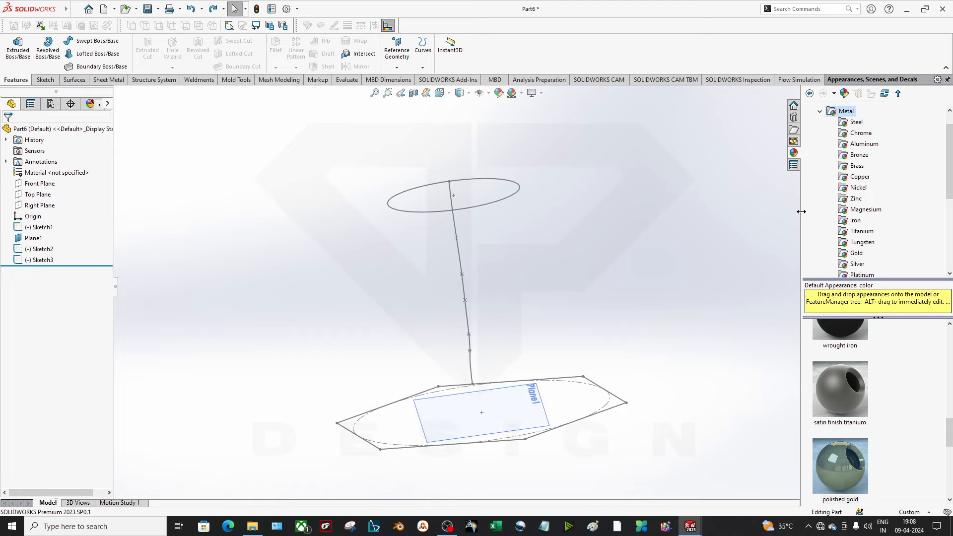
# Close the loft part without saving it and create a new part document.
pyautogui.click(944, 82)
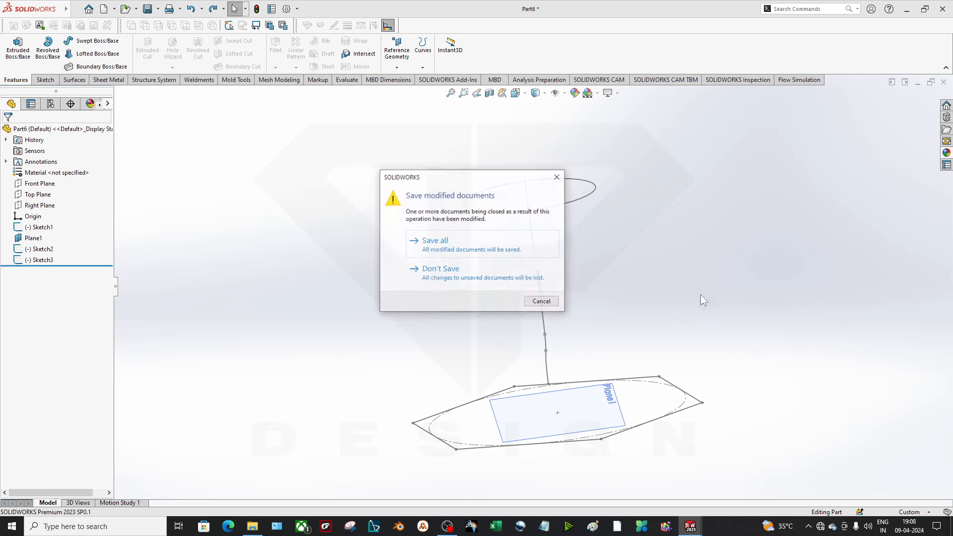
pyautogui.click(493, 271)
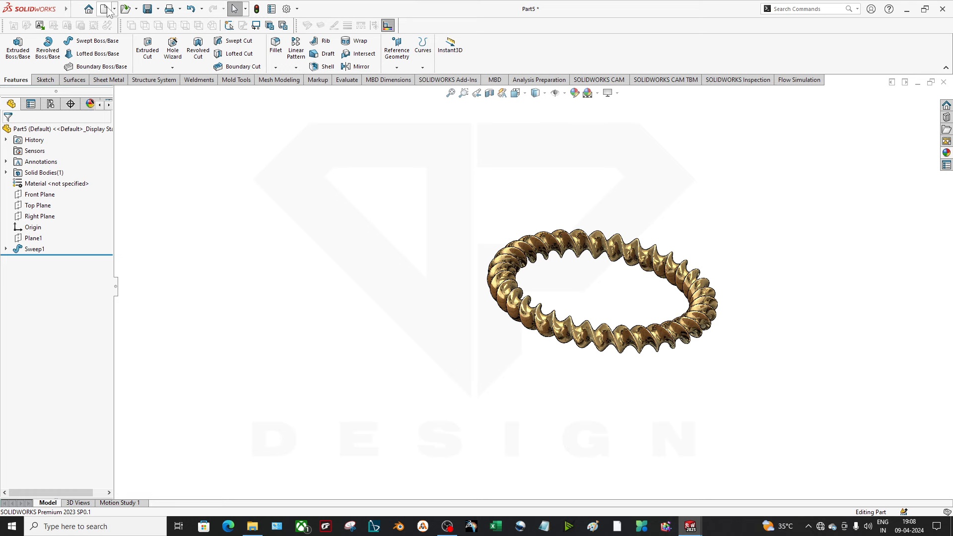
pyautogui.click(103, 8)
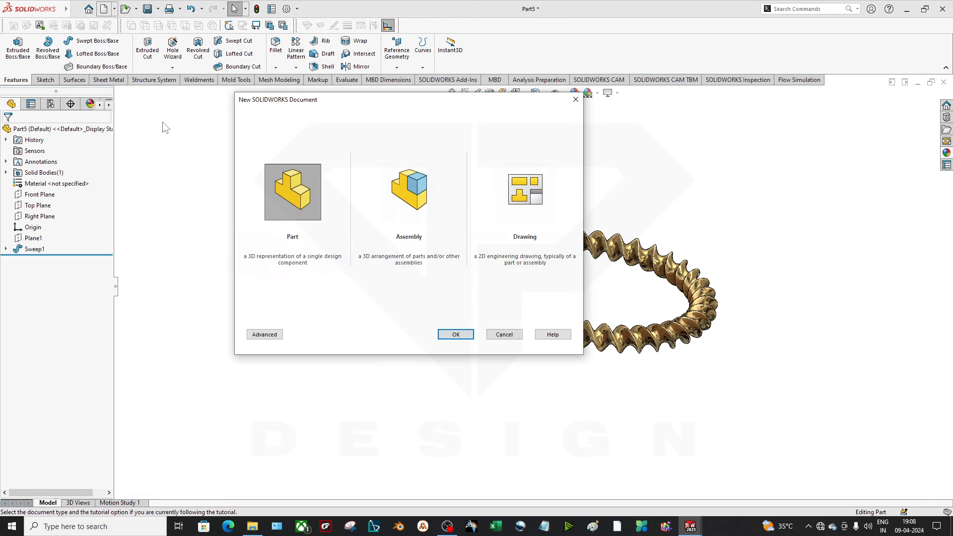
pyautogui.click(454, 334)
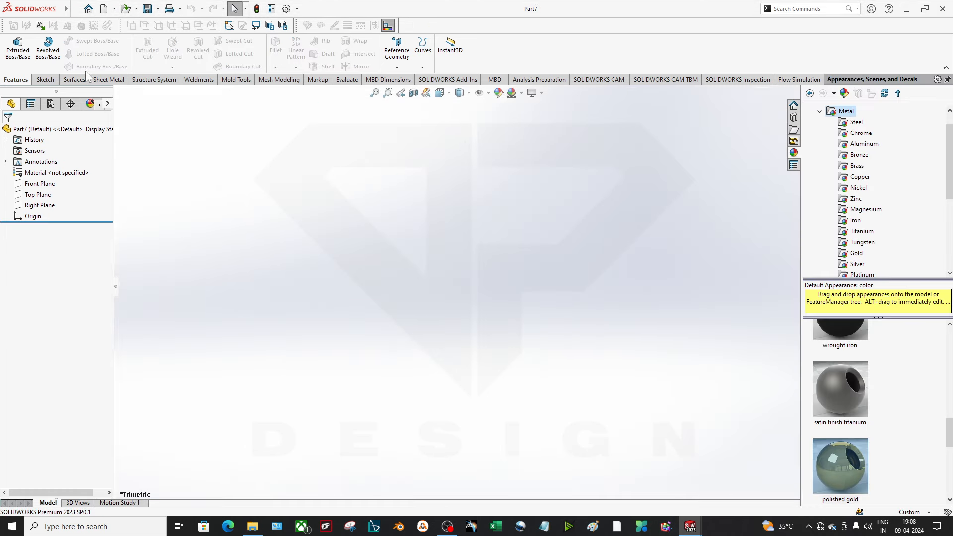
# Sketch a center rectangle on the Front Plane, centred on the origin.
pyautogui.click(45, 79)
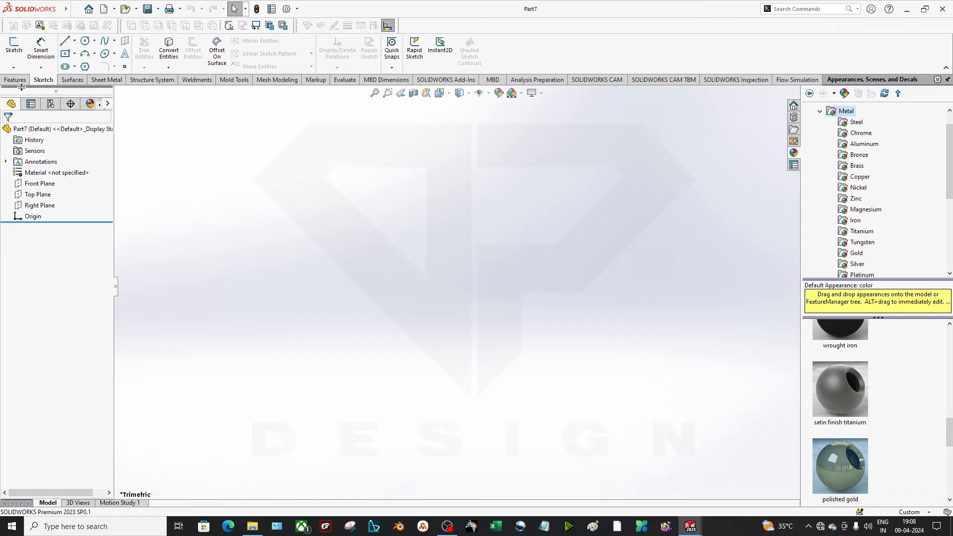
pyautogui.click(16, 80)
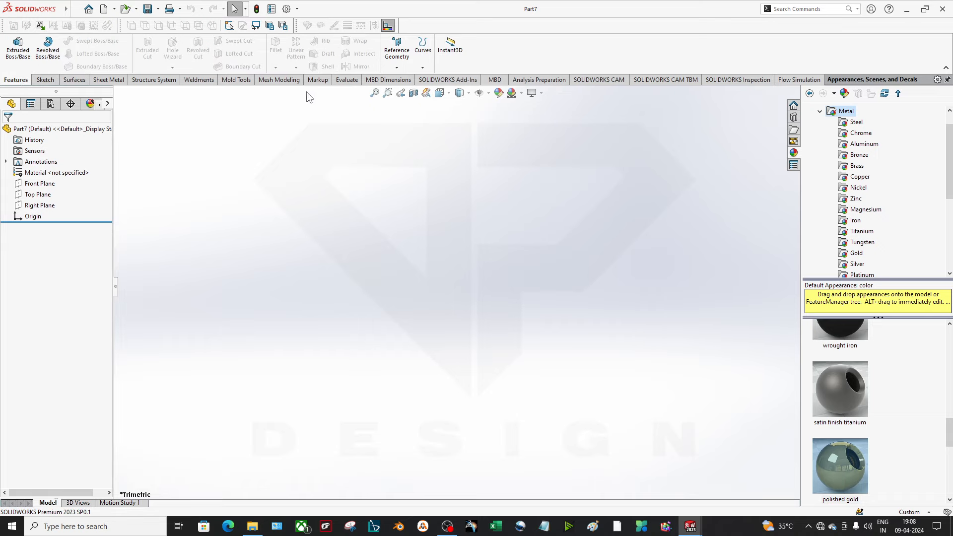
pyautogui.click(43, 79)
pyautogui.click(14, 46)
pyautogui.click(374, 173)
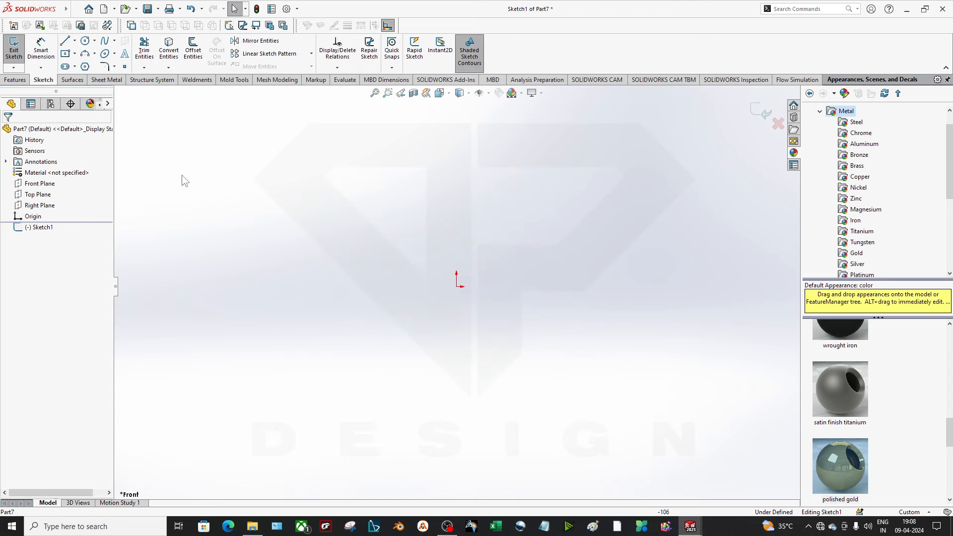
pyautogui.click(65, 54)
pyautogui.click(457, 286)
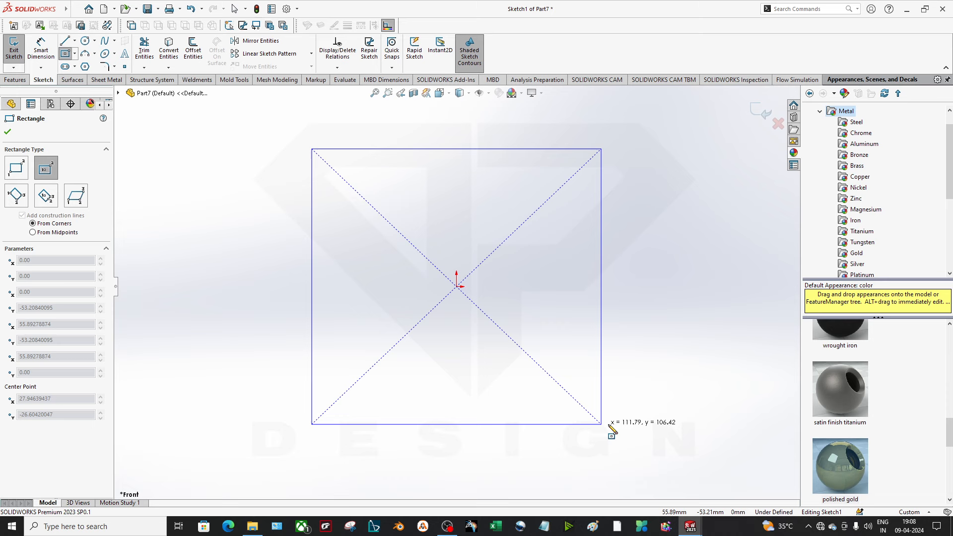
pyautogui.click(673, 405)
# Extrude the rectangle as a blind boss 126 mm deep.
pyautogui.click(16, 80)
pyautogui.click(17, 54)
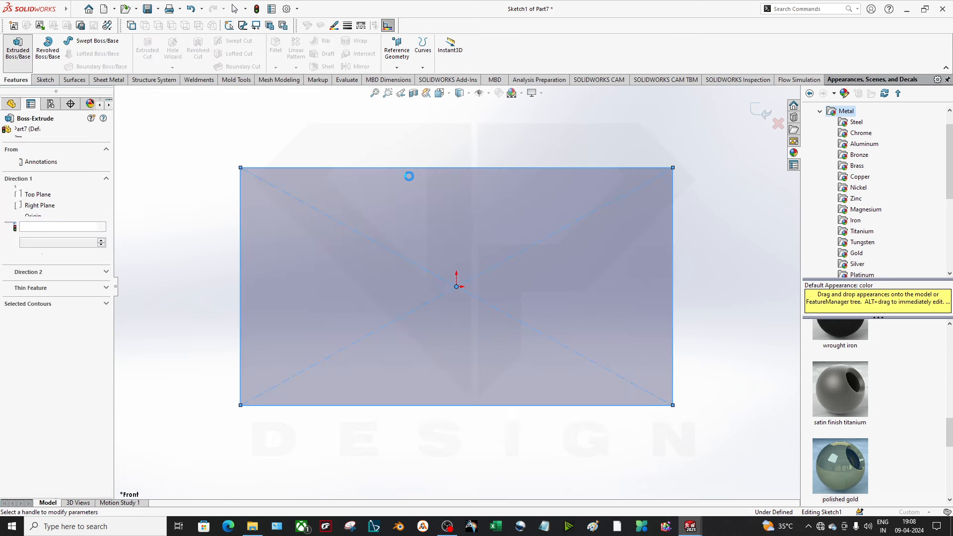
pyautogui.moveTo(453, 305); pyautogui.dragTo(419, 419)
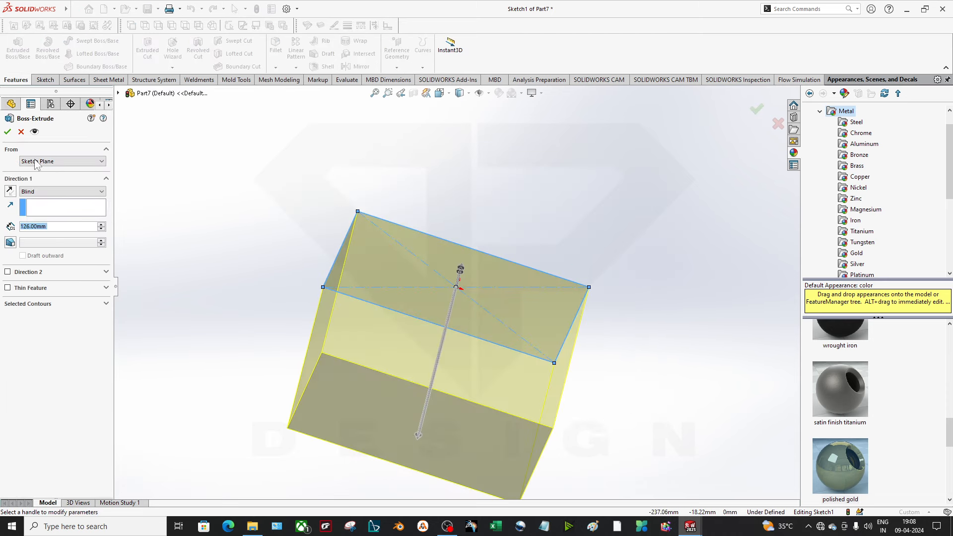
pyautogui.click(7, 132)
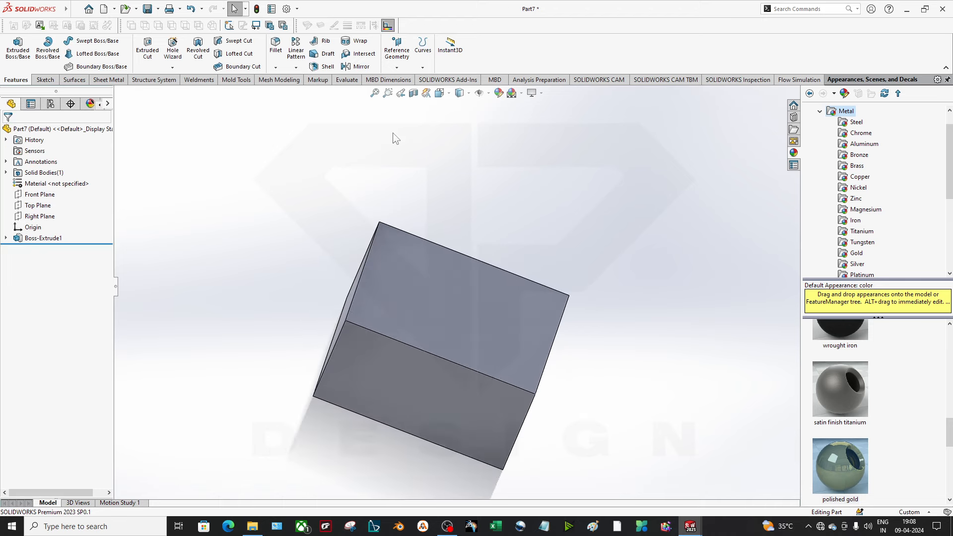
# Set up a Shell that removes the box's top face, with the preview shown and a wall thickness of 2 mm.
pyautogui.click(328, 66)
pyautogui.moveTo(454, 263); pyautogui.dragTo(470, 319, button='middle')
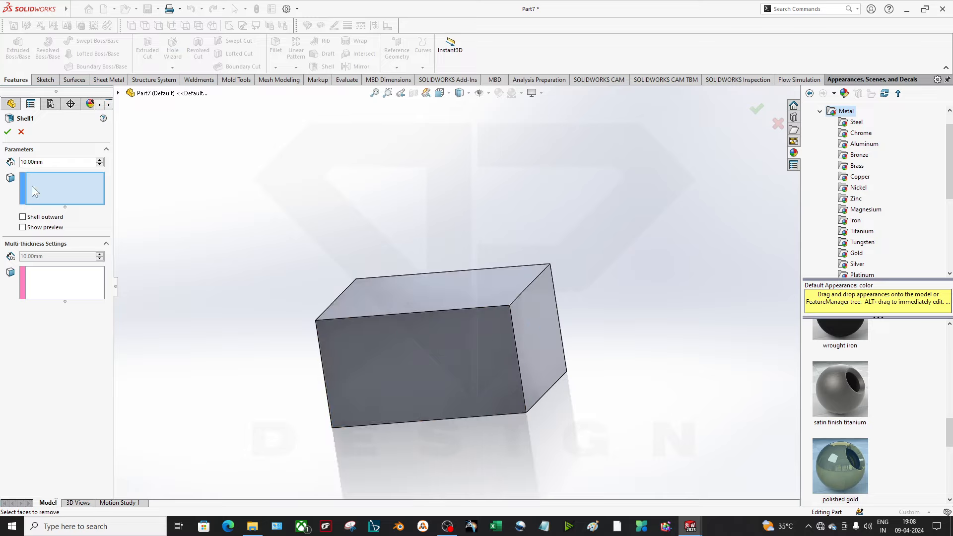
pyautogui.click(420, 308)
pyautogui.moveTo(439, 345); pyautogui.dragTo(280, 332, button='middle')
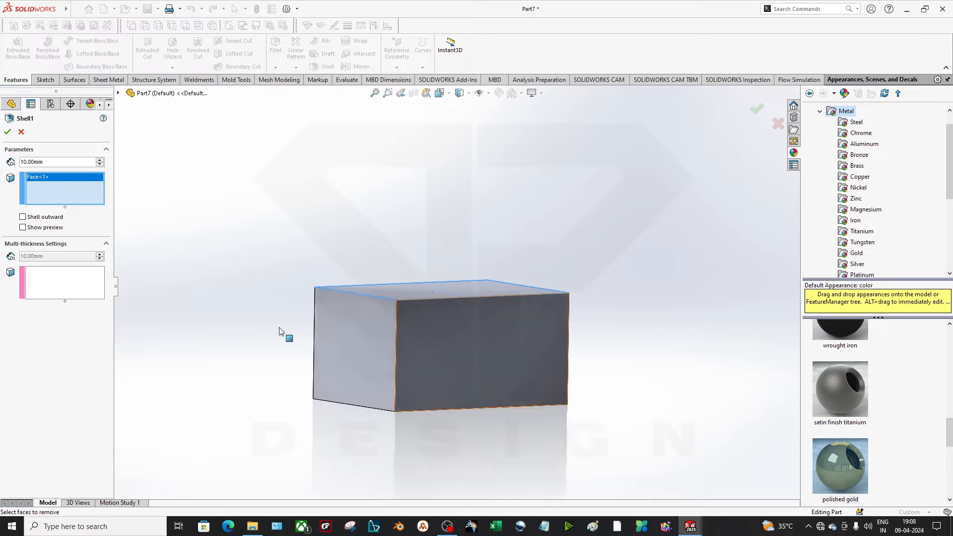
pyautogui.click(57, 286)
pyautogui.click(59, 181)
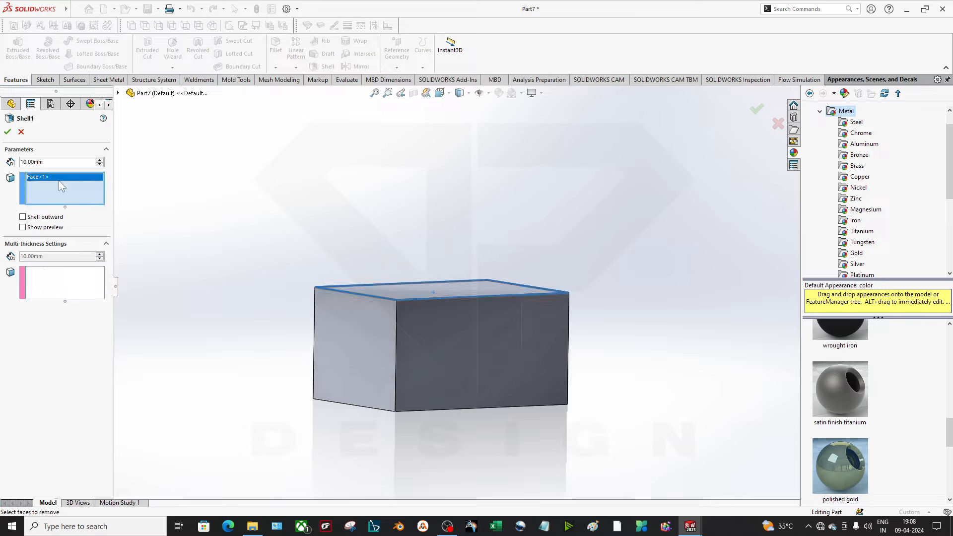
pyautogui.click(54, 228)
pyautogui.moveTo(374, 246); pyautogui.dragTo(392, 310, button='middle')
pyautogui.moveTo(59, 162); pyautogui.dragTo(0, 157)
pyautogui.write('2')
pyautogui.press('Return')
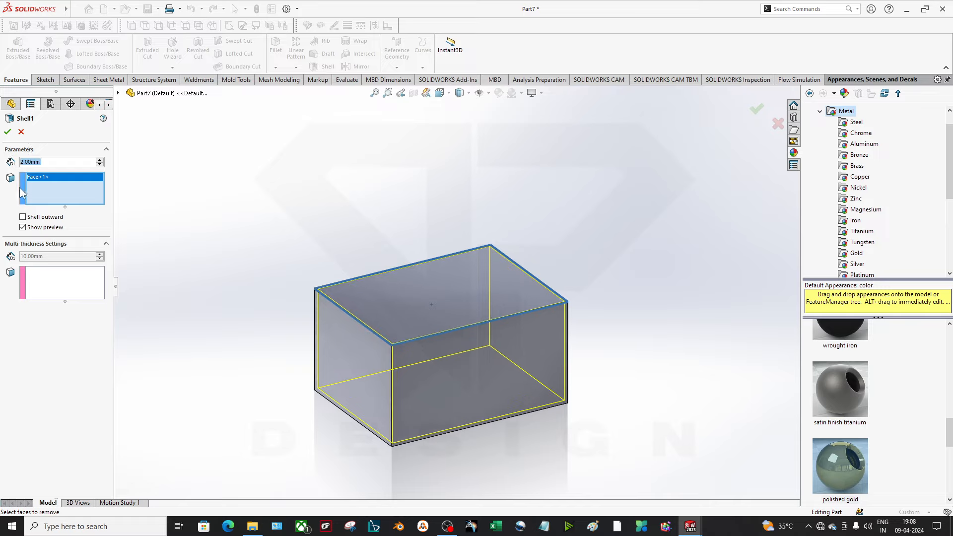
# Add the box's bottom face to the shell's multi-thickness settings with a thickness of 5 mm.
pyautogui.click(42, 273)
pyautogui.moveTo(437, 375); pyautogui.dragTo(440, 252, button='middle')
pyautogui.click(410, 355)
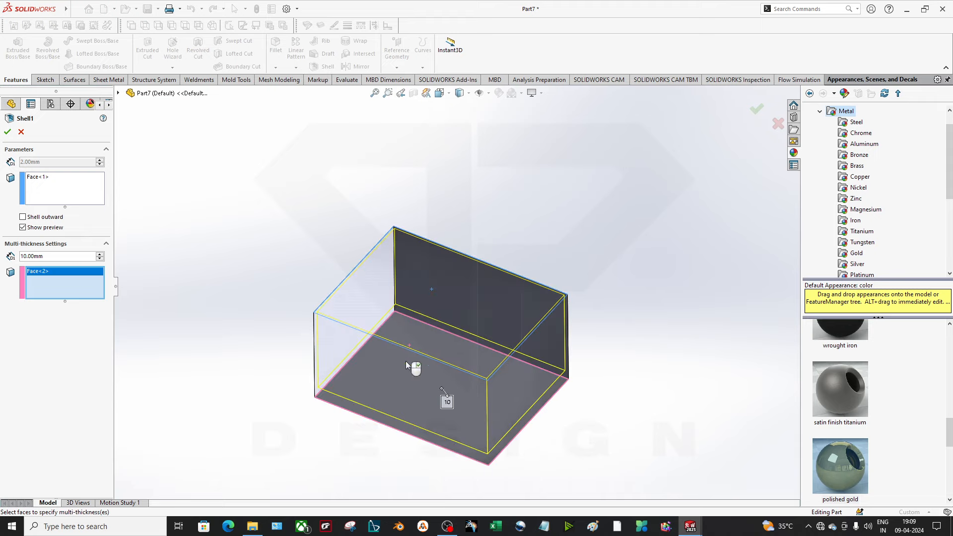
pyautogui.moveTo(536, 370); pyautogui.dragTo(413, 464, button='middle')
pyautogui.moveTo(62, 257); pyautogui.dragTo(1, 257)
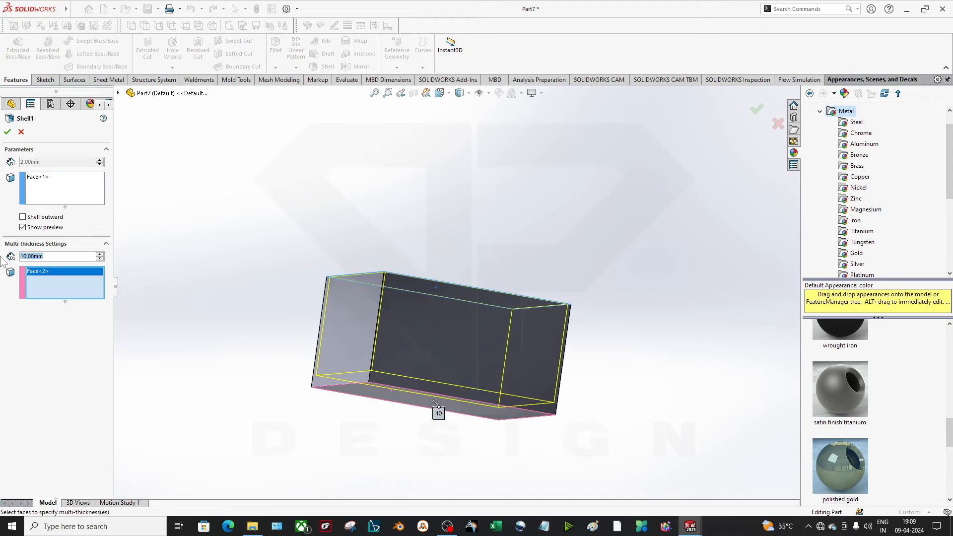
pyautogui.write('5')
pyautogui.press('Return')
pyautogui.moveTo(332, 272); pyautogui.dragTo(349, 333, button='middle')
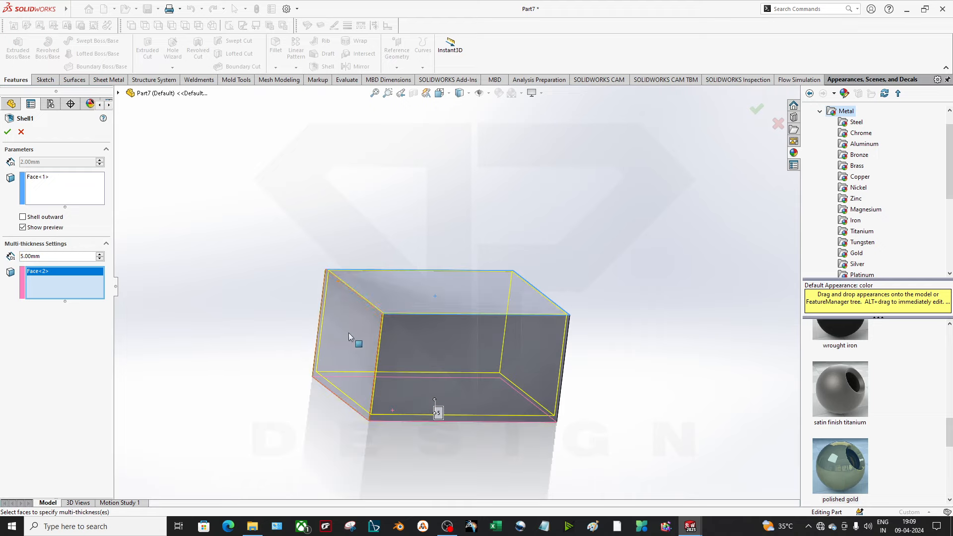
# Add one side face of the box to the multi-thickness settings at 6 mm and complete the shell.
pyautogui.click(541, 385)
pyautogui.moveTo(542, 385); pyautogui.dragTo(520, 432, button='middle')
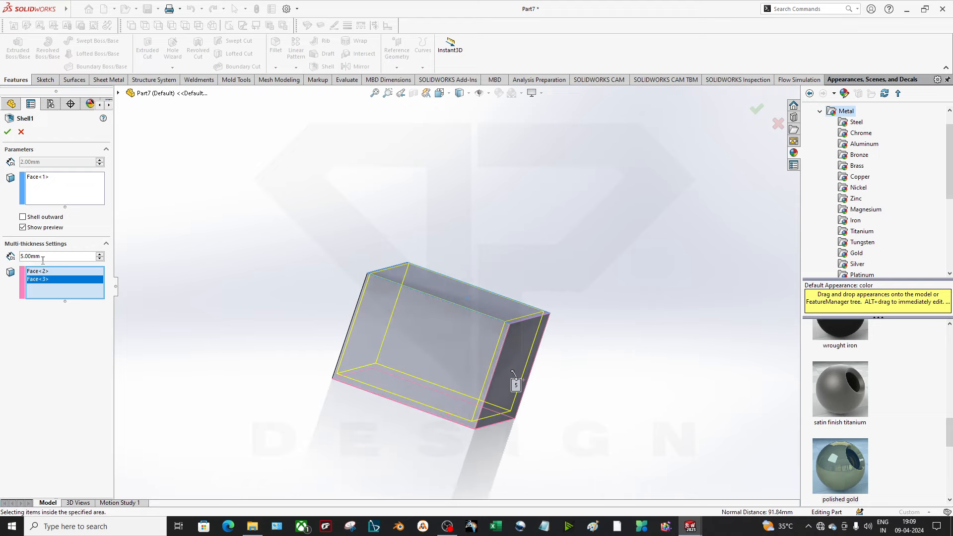
pyautogui.moveTo(43, 259); pyautogui.dragTo(1, 259)
pyautogui.write('6')
pyautogui.press('Return')
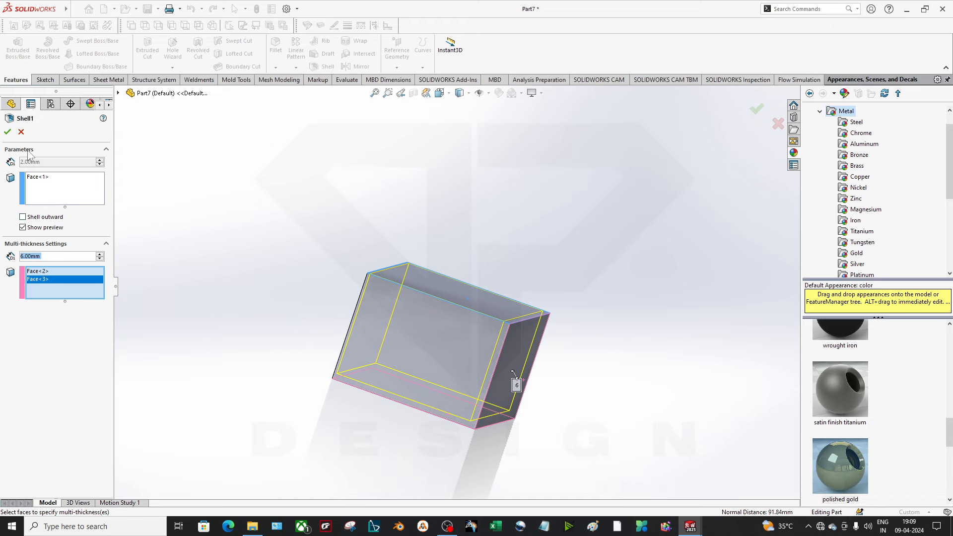
pyautogui.click(7, 132)
pyautogui.moveTo(310, 245); pyautogui.dragTo(574, 388, button='middle')
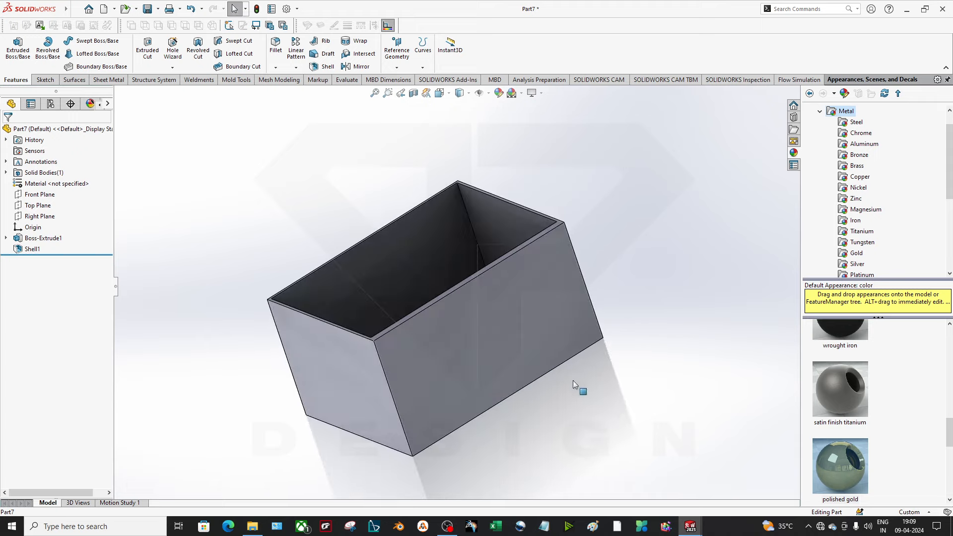
pyautogui.moveTo(433, 354); pyautogui.dragTo(480, 388, button='middle')
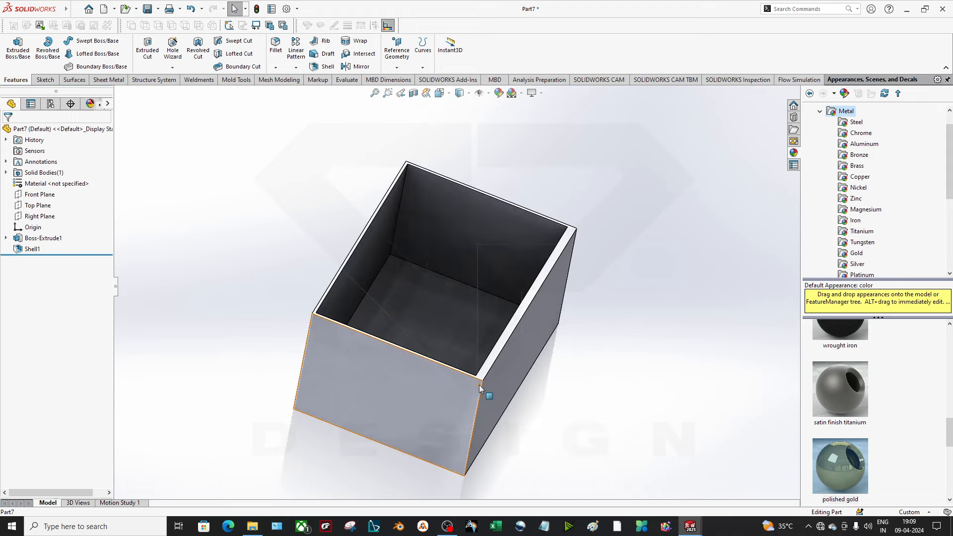
pyautogui.moveTo(366, 384); pyautogui.dragTo(520, 366, button='middle')
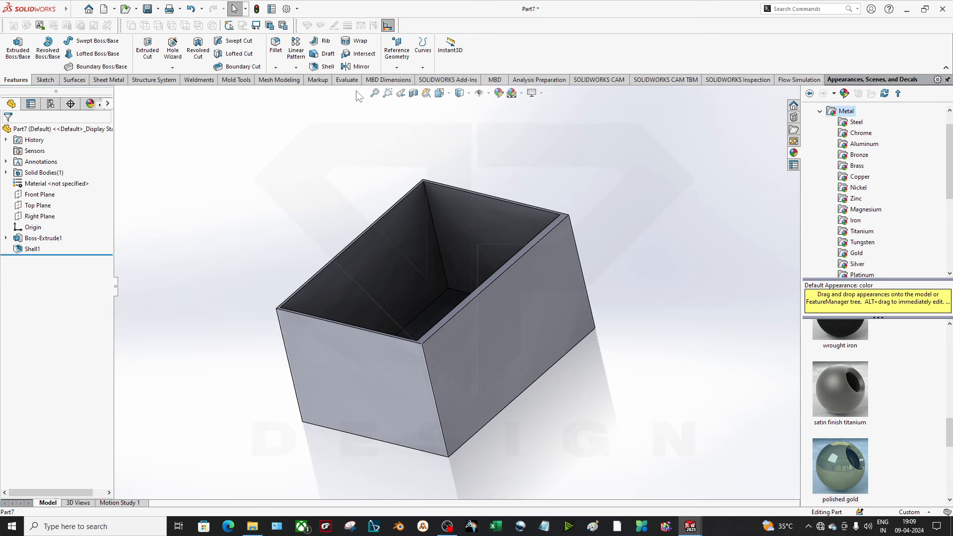
pyautogui.click(320, 53)
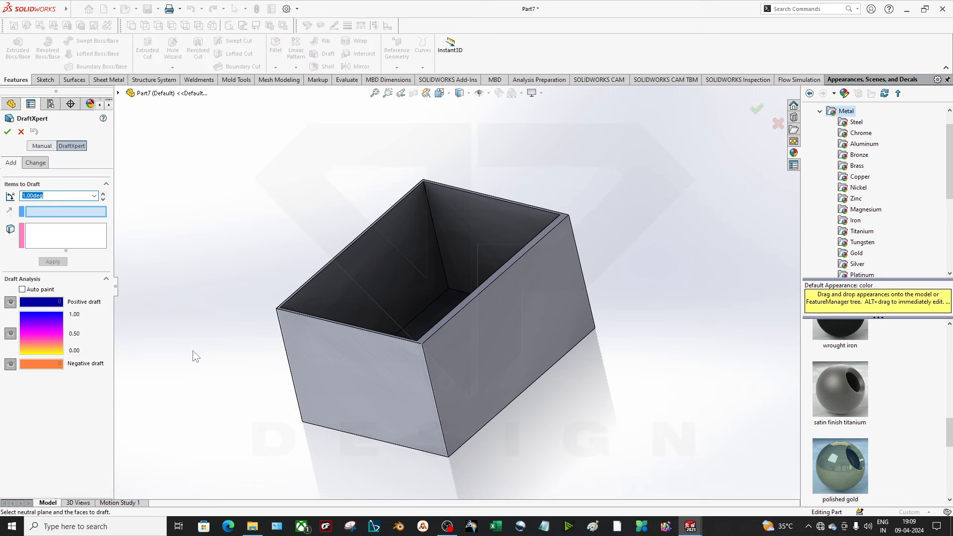
pyautogui.click(95, 244)
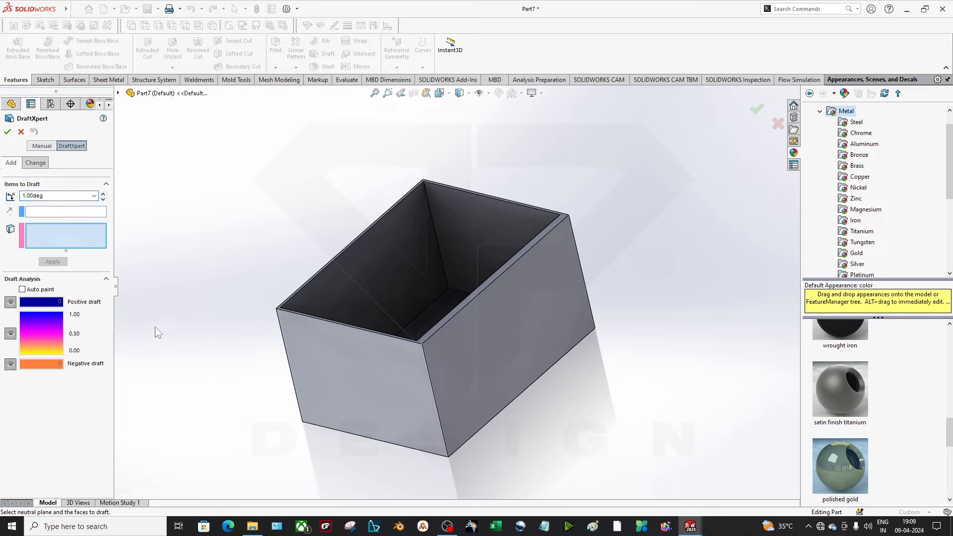
pyautogui.click(21, 131)
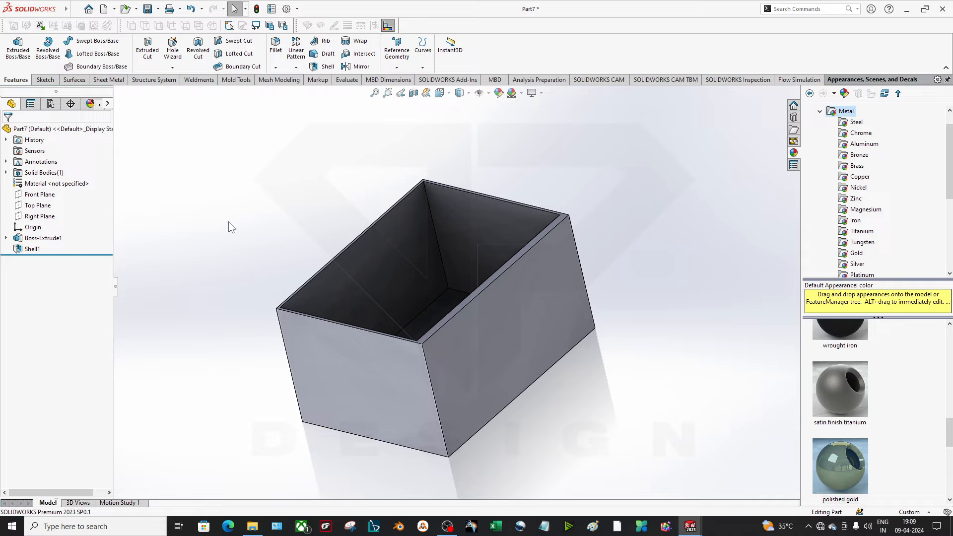
pyautogui.moveTo(297, 259); pyautogui.dragTo(342, 234, button='middle')
pyautogui.click(326, 42)
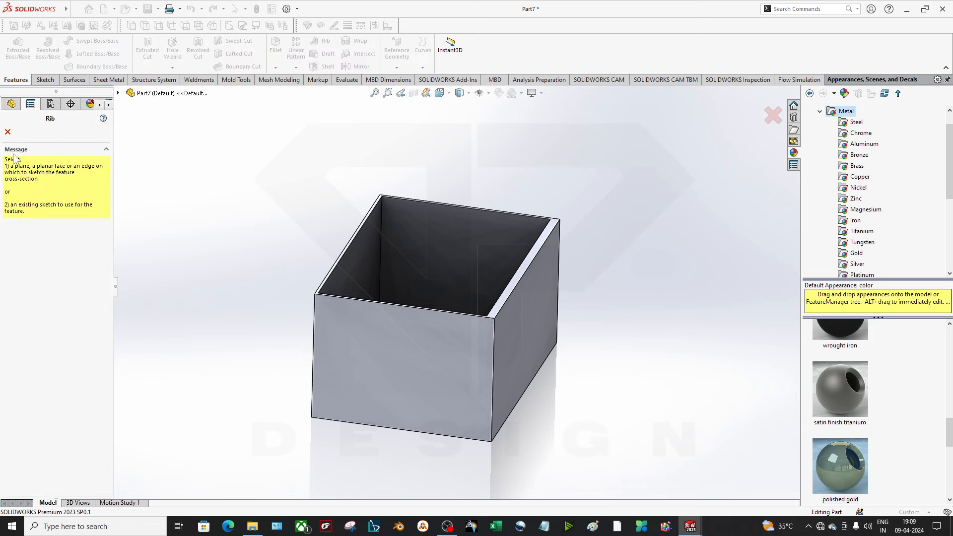
pyautogui.click(7, 132)
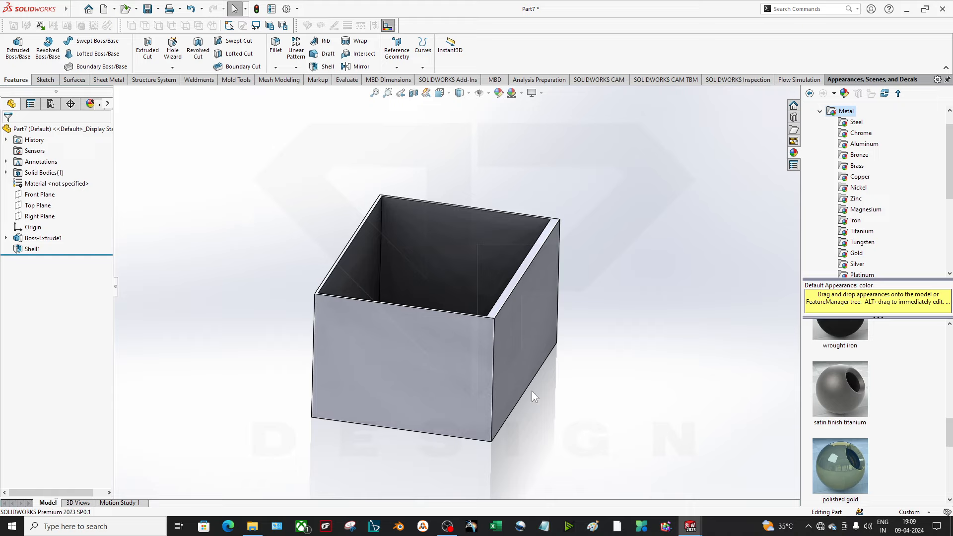
pyautogui.moveTo(531, 391); pyautogui.dragTo(474, 317, button='middle')
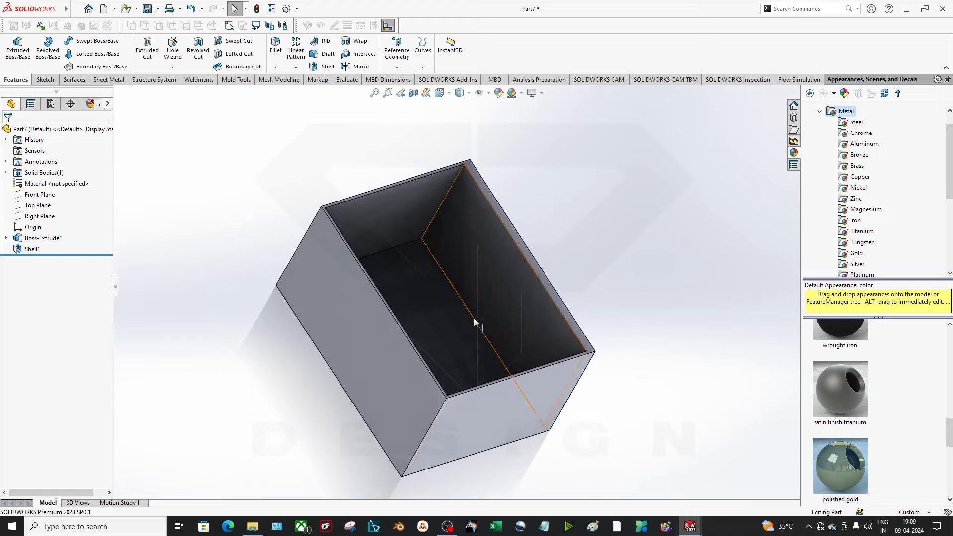
pyautogui.moveTo(514, 340)
pyautogui.mouseDown(button='middle')
pyautogui.moveTo(506, 369)
pyautogui.moveTo(502, 297)
pyautogui.moveTo(529, 338)
pyautogui.mouseUp(button='middle')
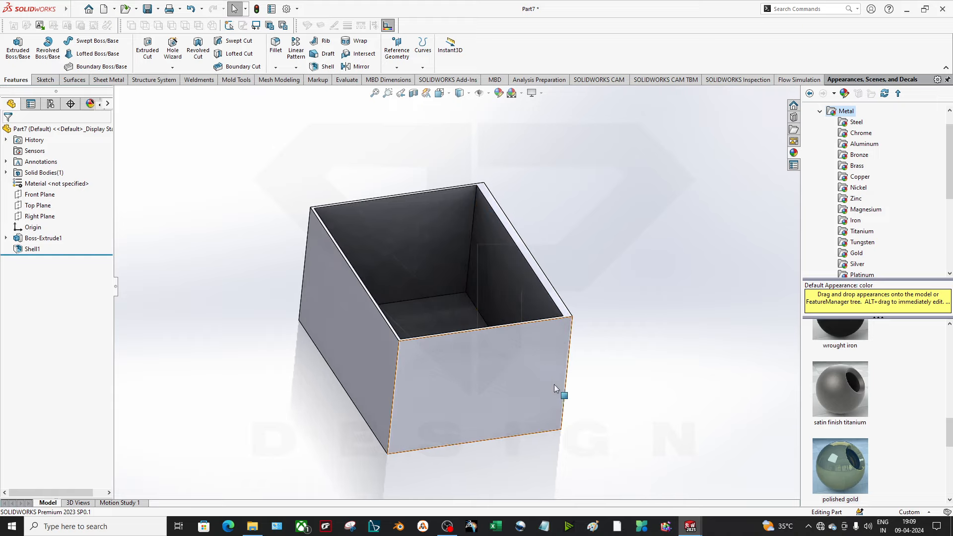
pyautogui.moveTo(585, 266); pyautogui.dragTo(654, 347, button='middle')
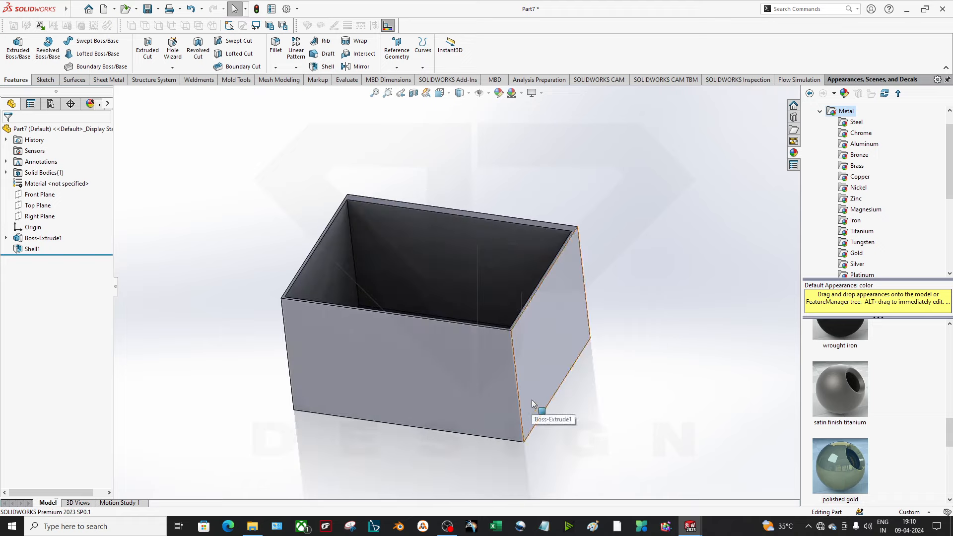
pyautogui.moveTo(532, 400); pyautogui.dragTo(352, 198, button='middle')
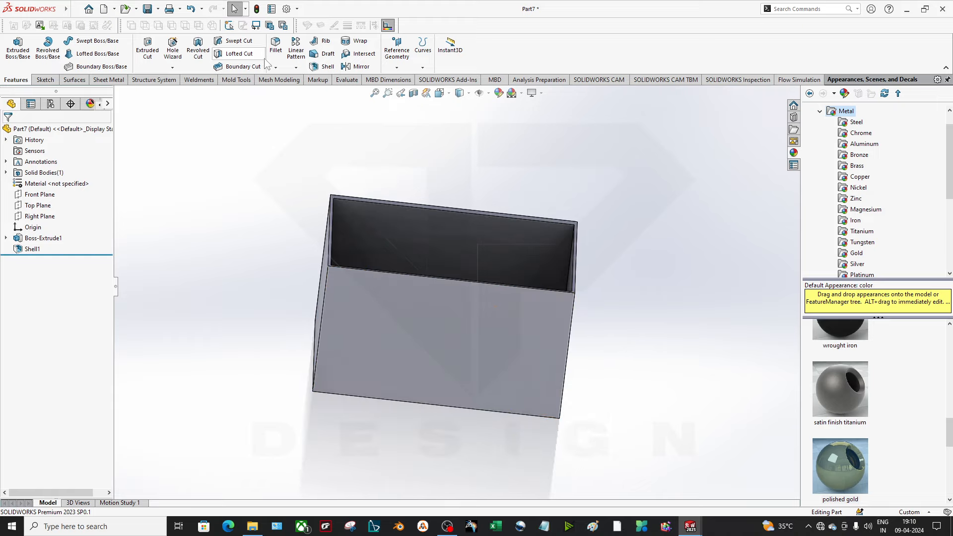